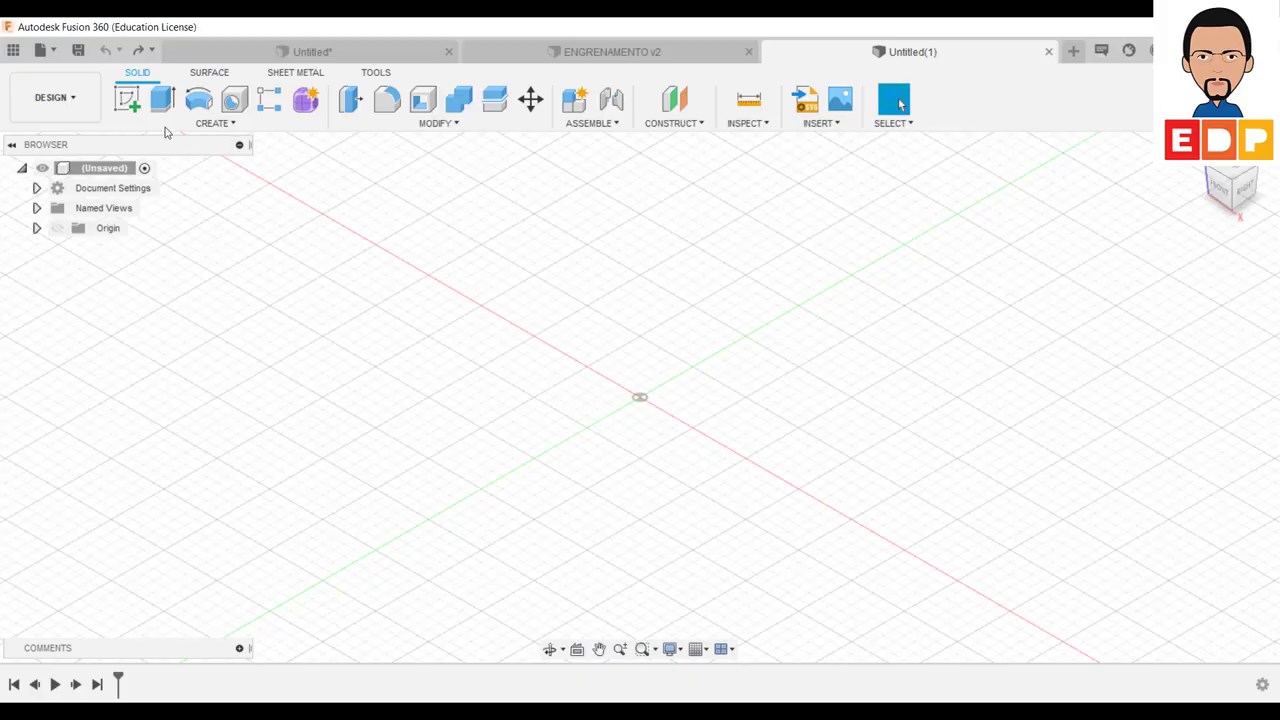
Step: Run the SpurGear sample script from the Scripts and Add-Ins list
left_click(377, 74)
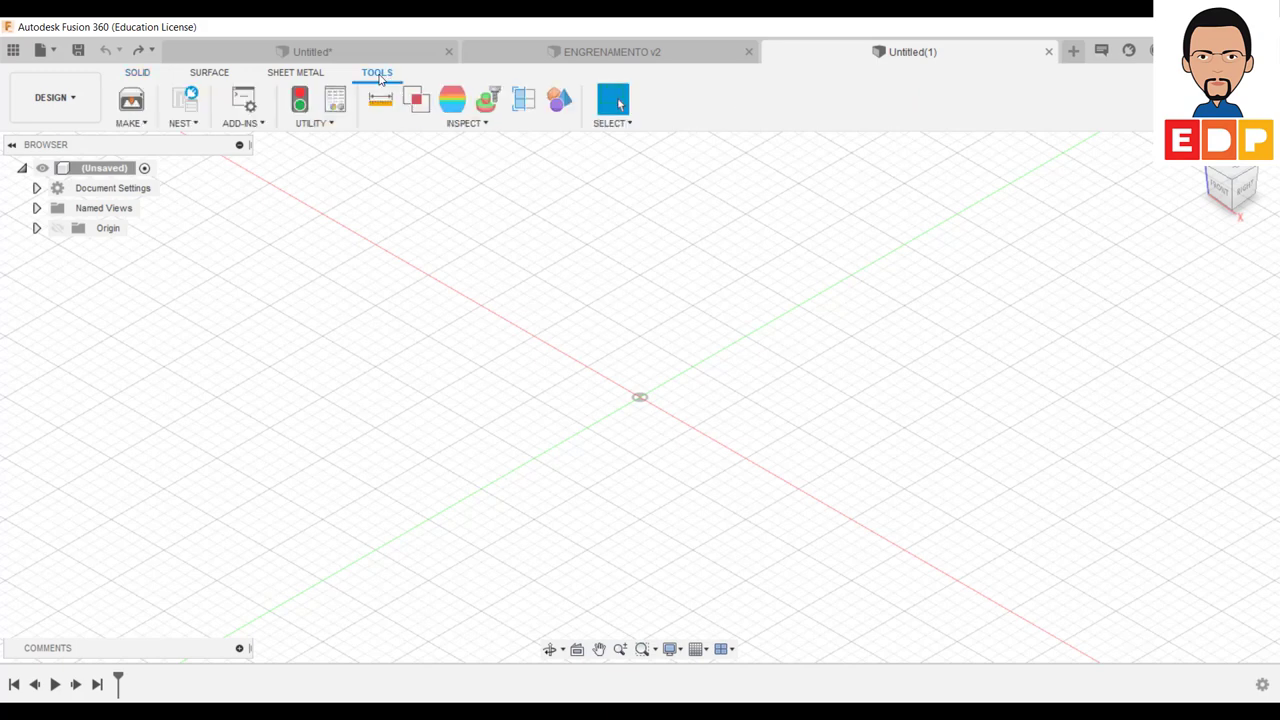
left_click(242, 125)
left_click(267, 146)
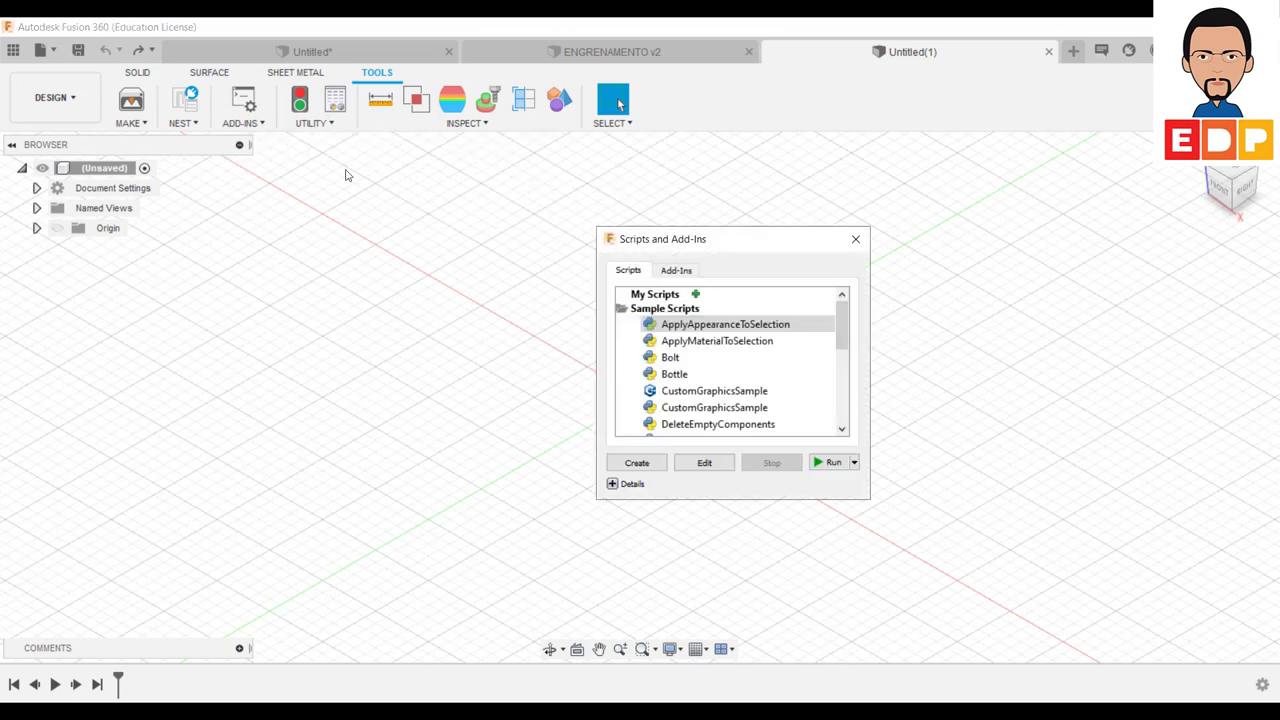
scroll(730, 408, "down", 5)
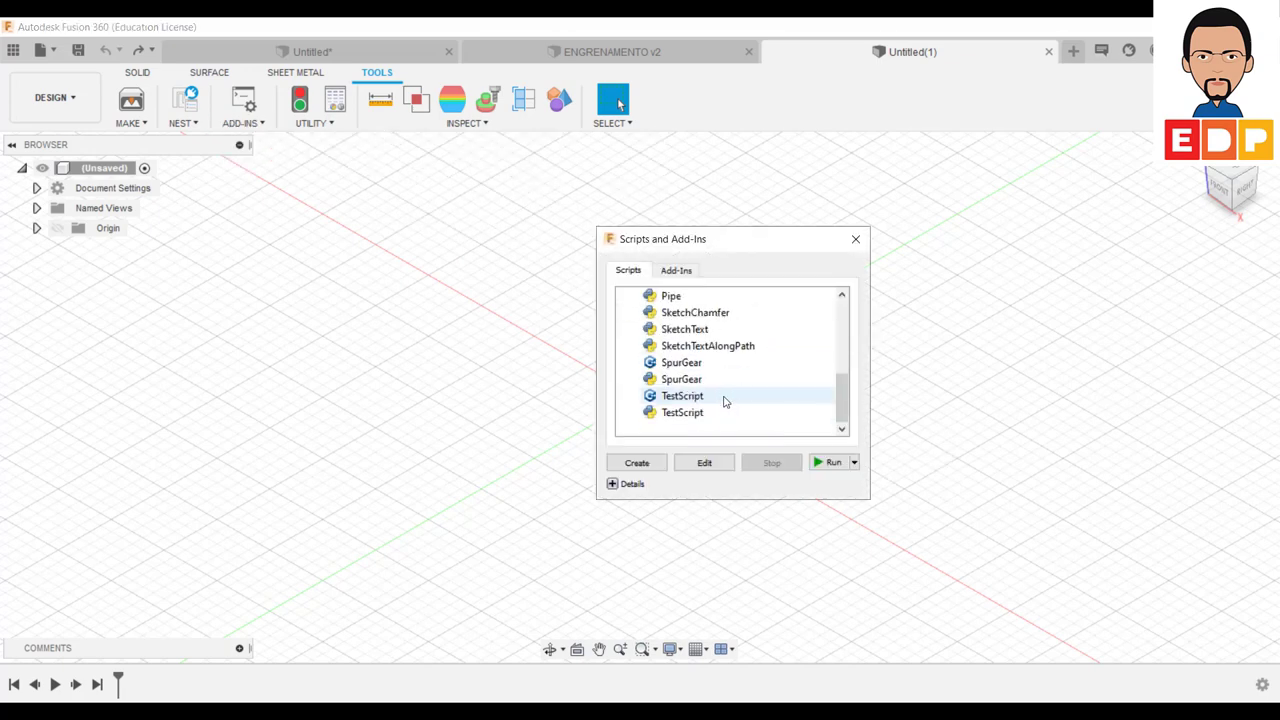
left_click(685, 368)
left_click(828, 462)
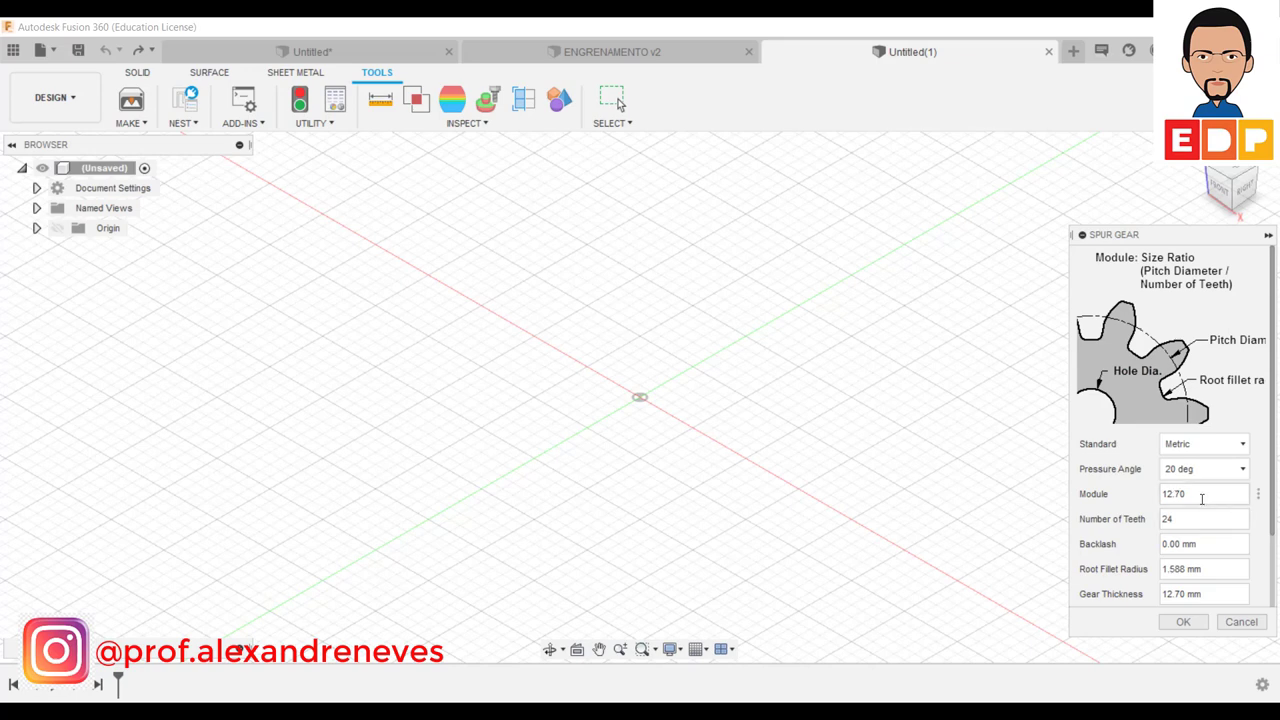
Step: Set the gear to module 2, 30 teeth, 0.10 backlash and 1 mm root fillet radius
double_click(1180, 494)
type("2")
double_click(1172, 518)
type("30")
double_click(1177, 543)
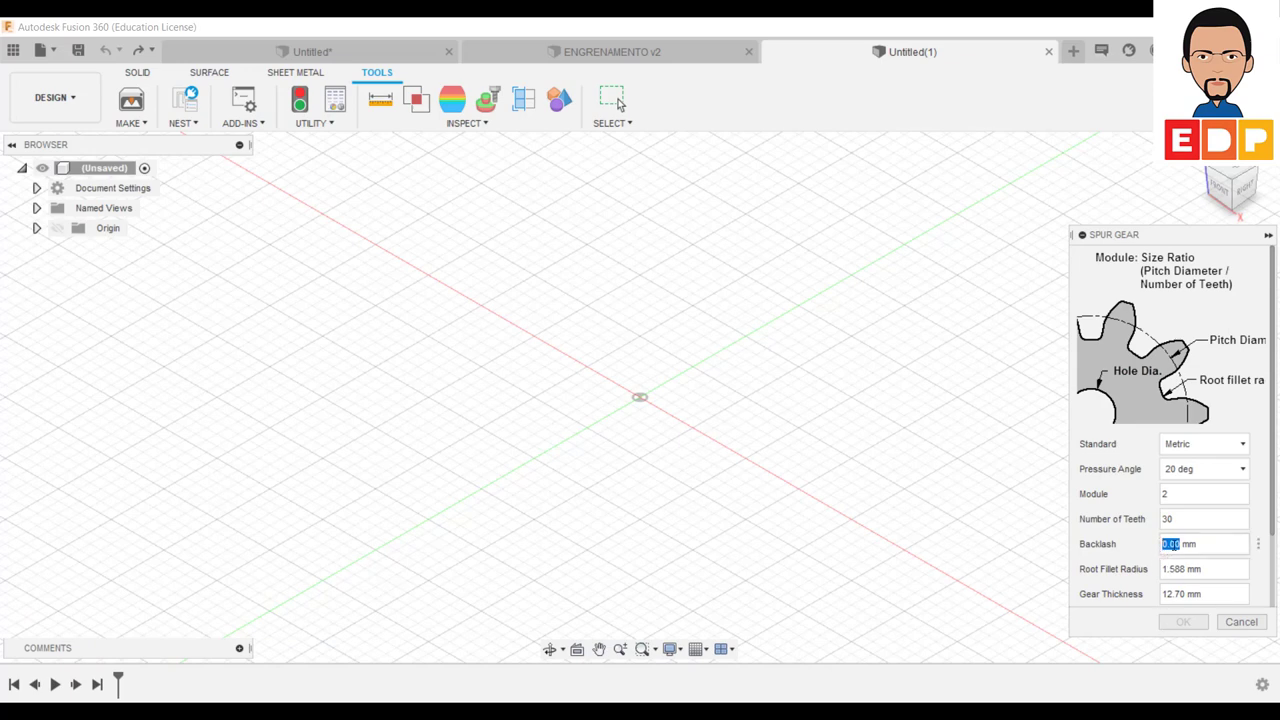
left_click(1172, 545)
key("BackSpace")
type("1")
double_click(1185, 569)
type("1")
Step: Set gear thickness to 10 mm and hole diameter to 10 mm
scroll(1274, 524, "down", 2)
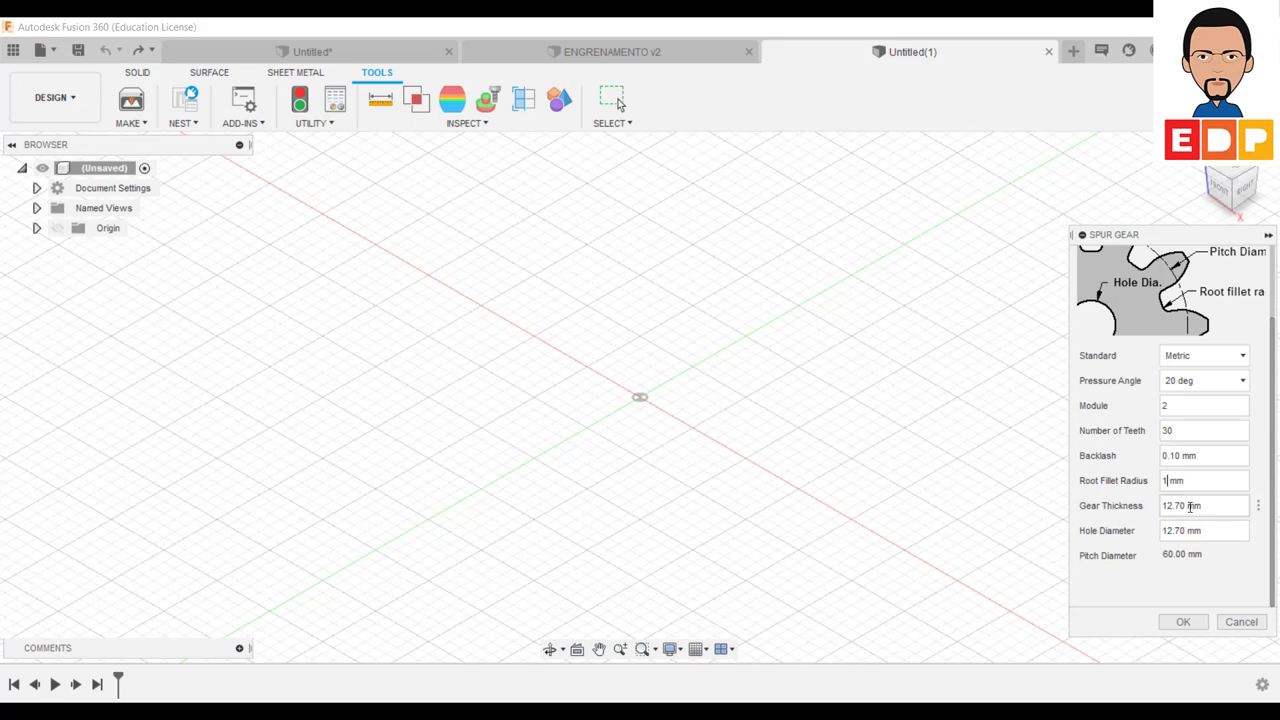
left_click_drag(1187, 507, 1157, 514)
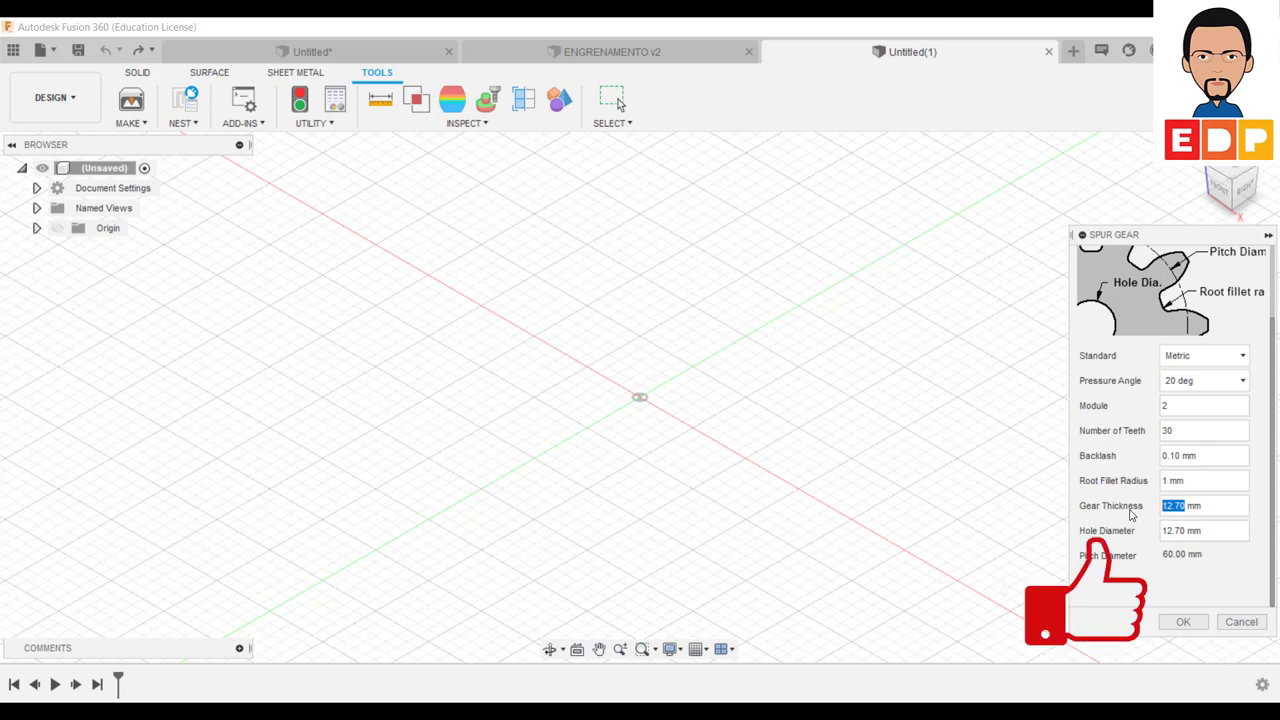
type("10")
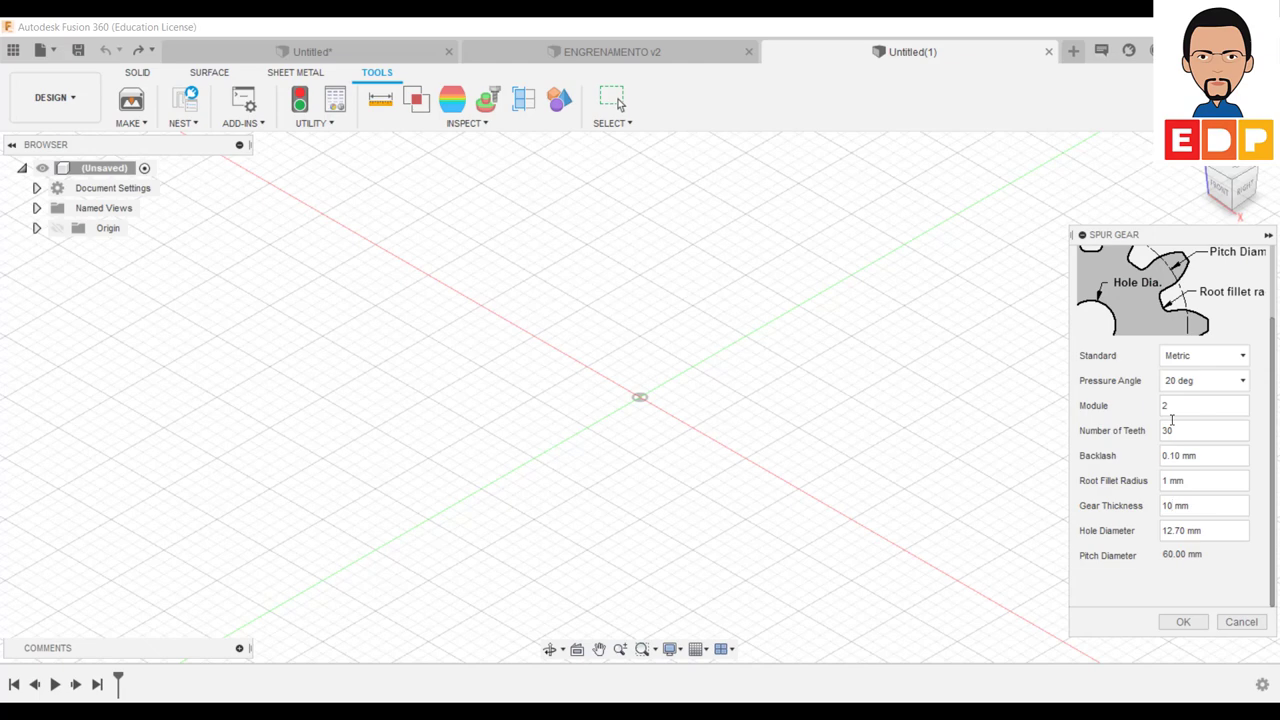
double_click(1186, 533)
type("10")
Step: Build the 30-tooth gear and launch the SpurGear script again
left_click(1184, 622)
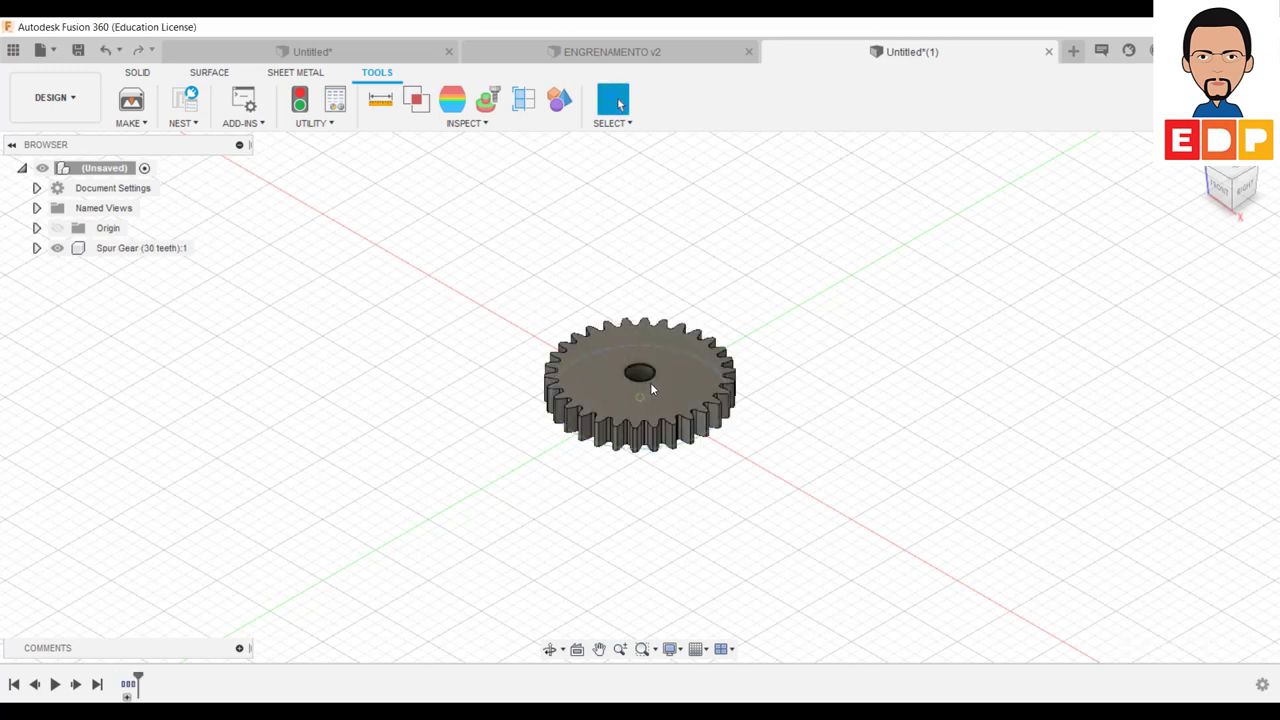
left_click(242, 123)
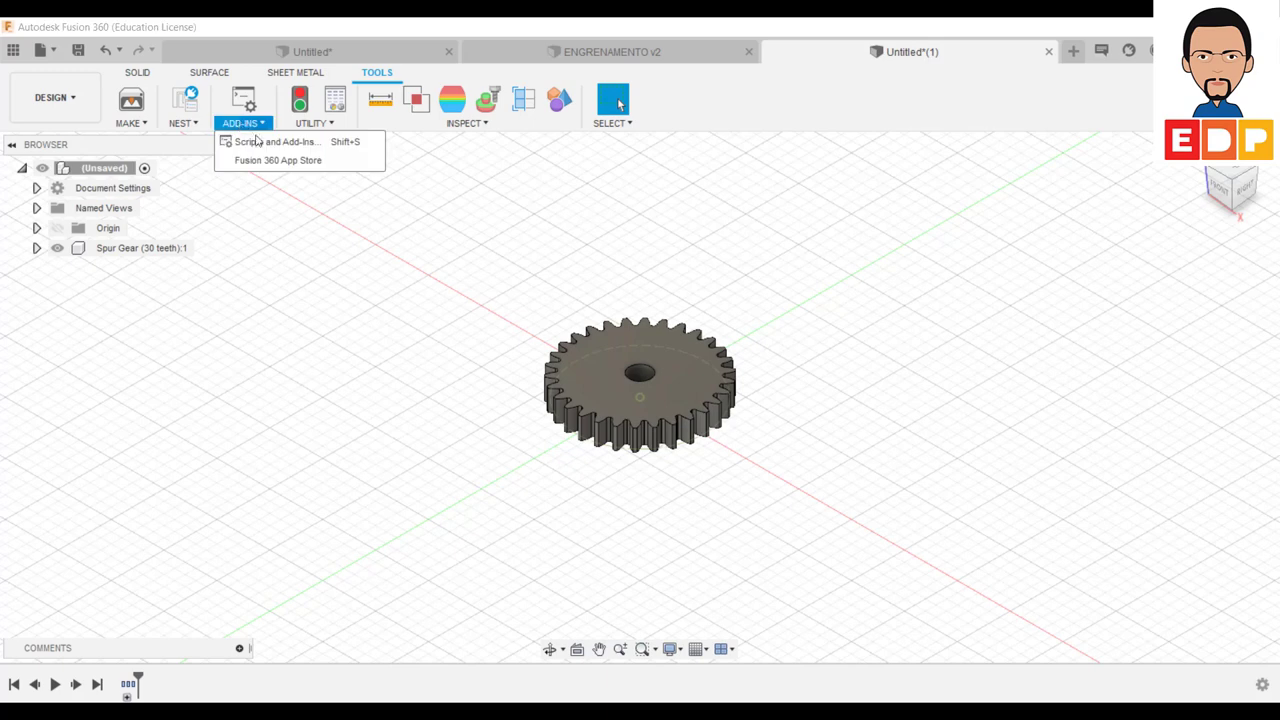
left_click(258, 141)
scroll(703, 370, "down", 8)
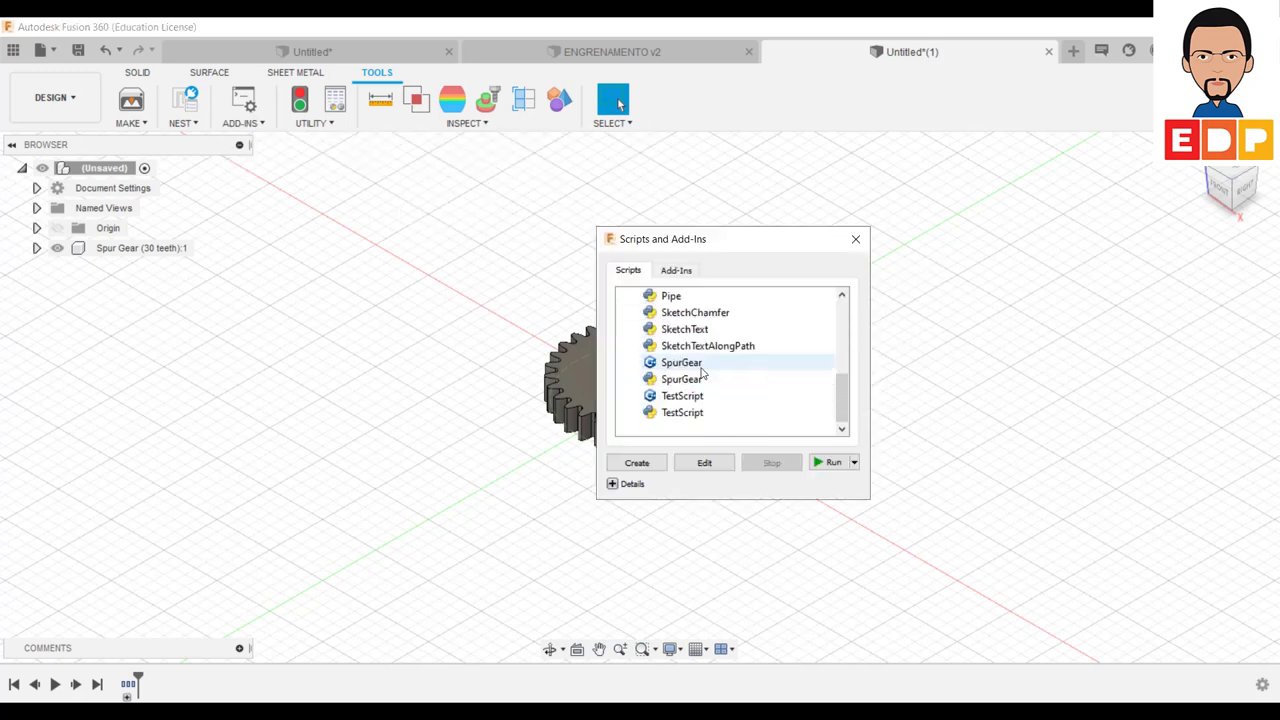
left_click(704, 365)
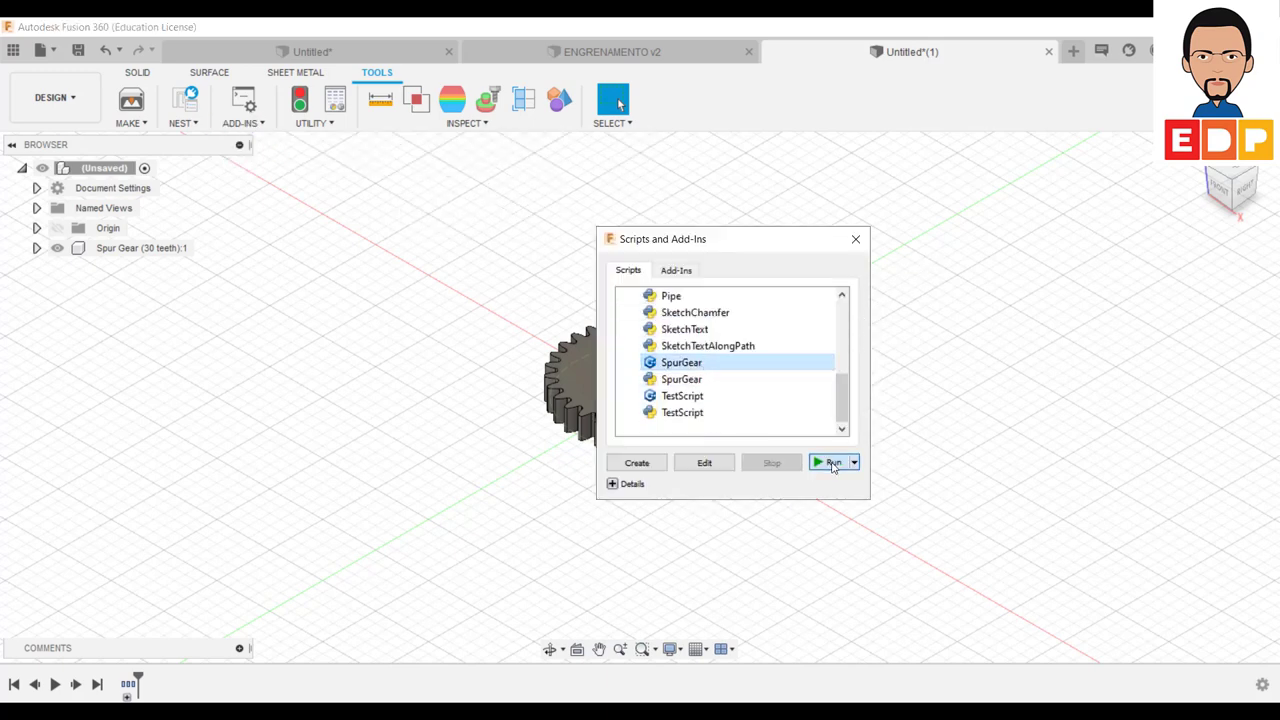
left_click(833, 464)
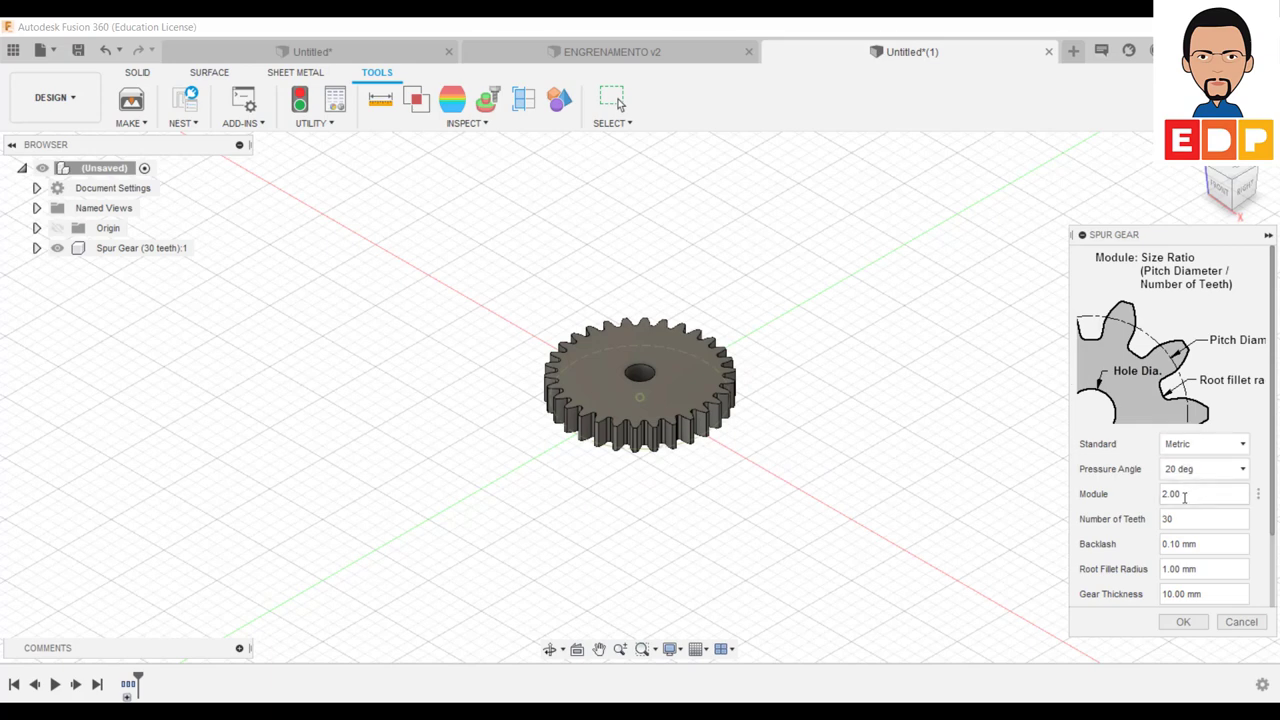
Step: Create a second spur gear with 60 teeth
double_click(1177, 521)
type("60")
scroll(1274, 527, "down", 3)
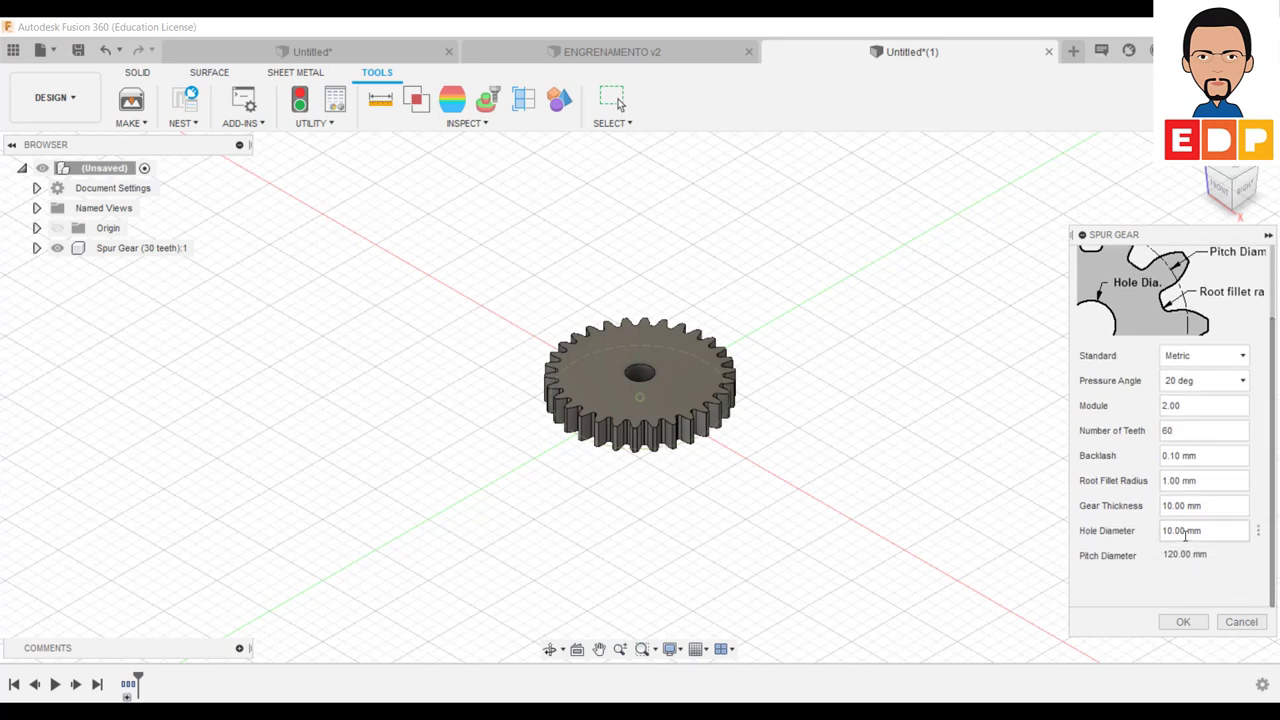
mouse_move(1203, 531)
left_click(1190, 621)
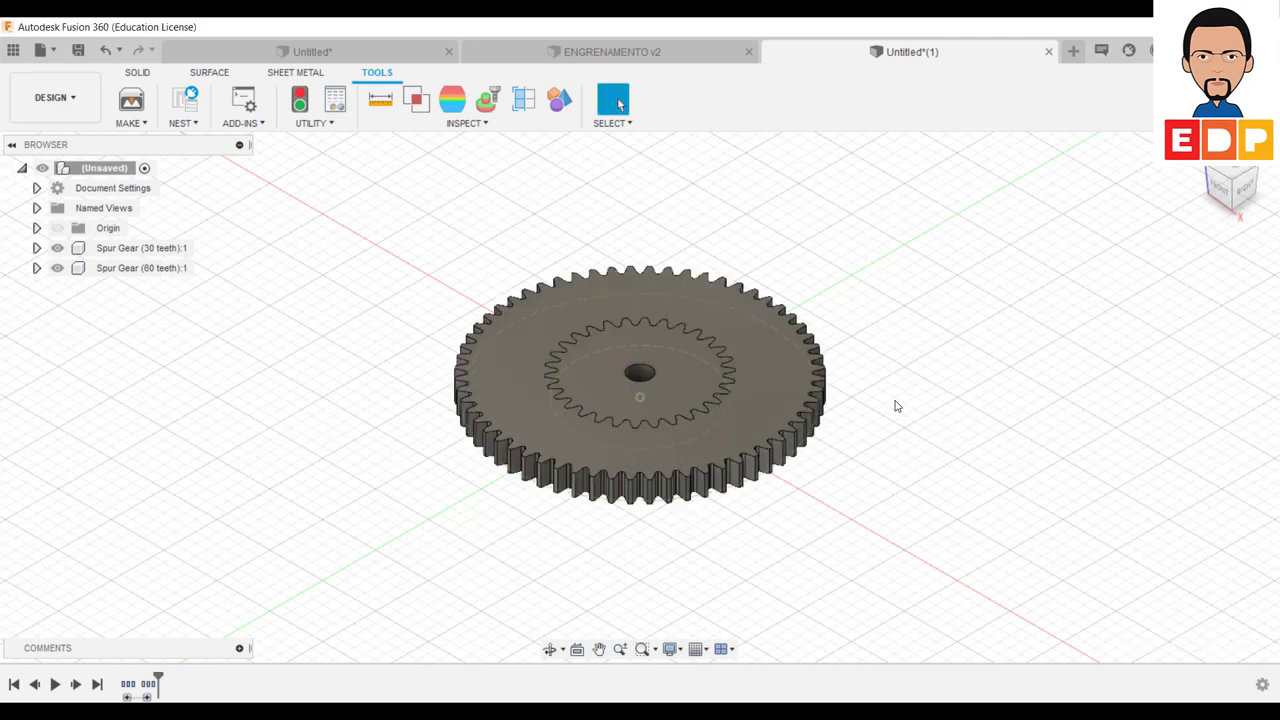
Step: View the gears from the top and start Move/Copy on the Spur Gear (60 teeth) component
left_click(1233, 178)
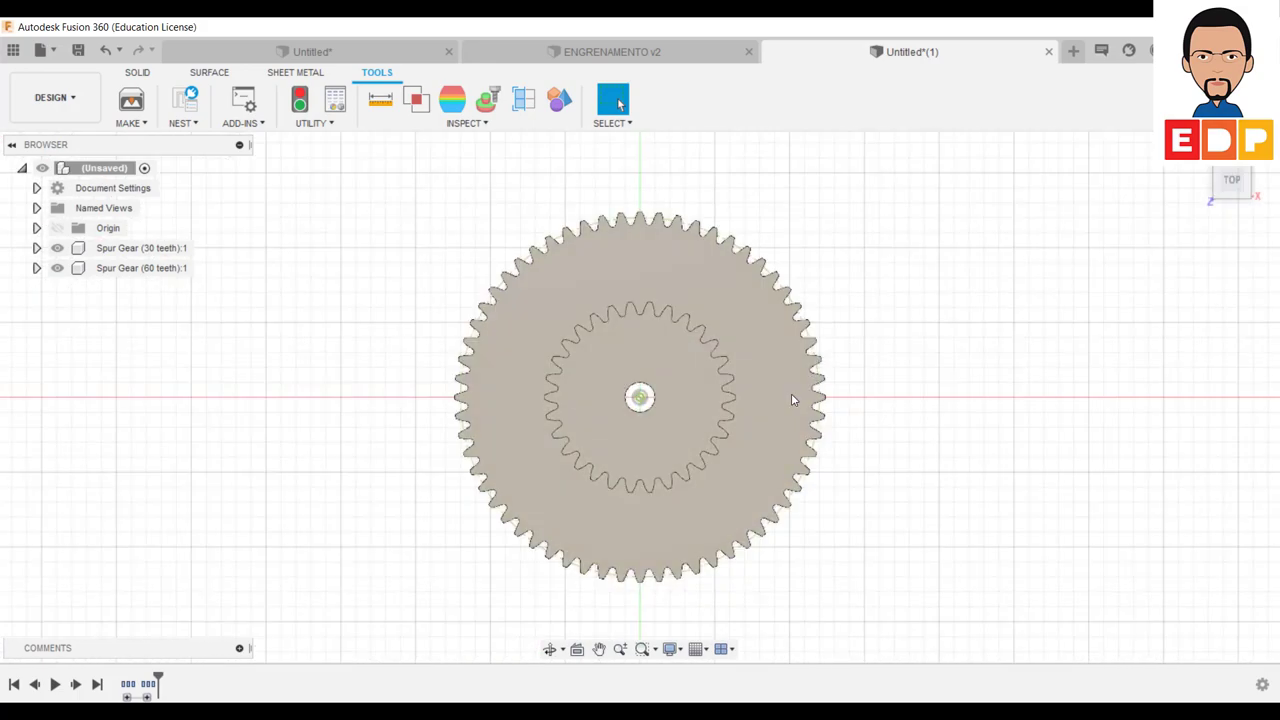
left_click(133, 269)
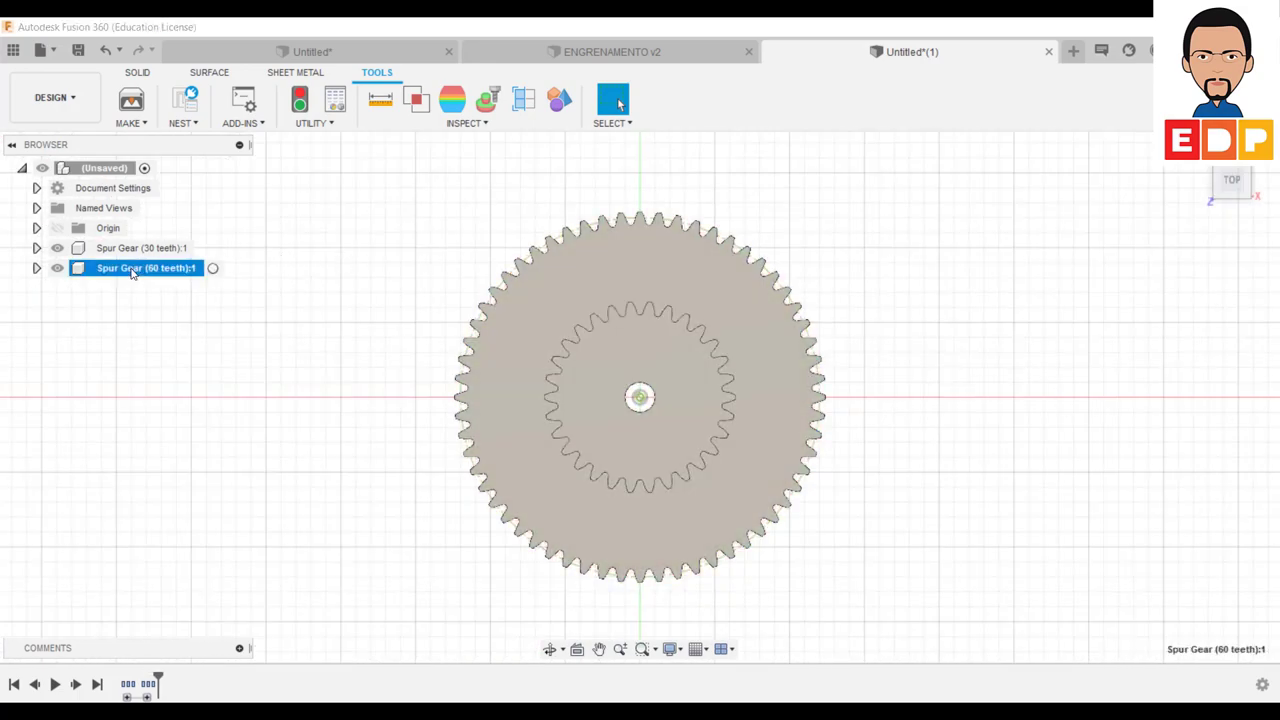
right_click(133, 270)
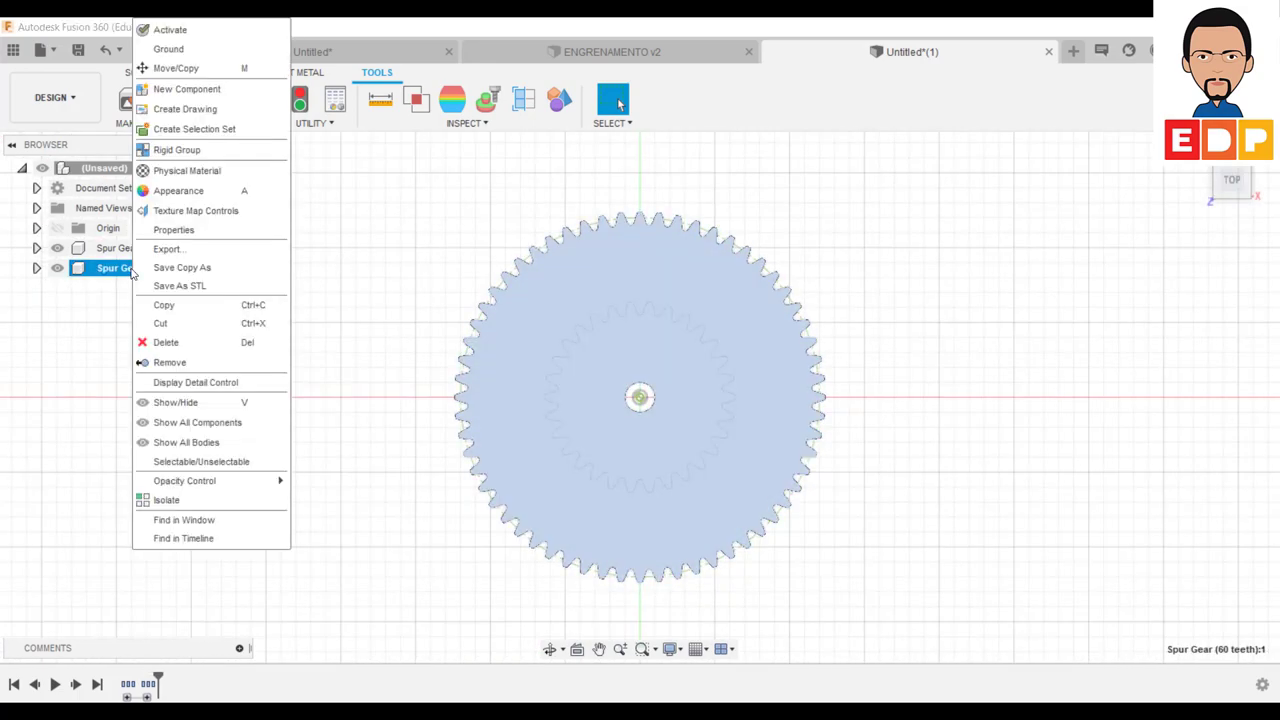
left_click(180, 68)
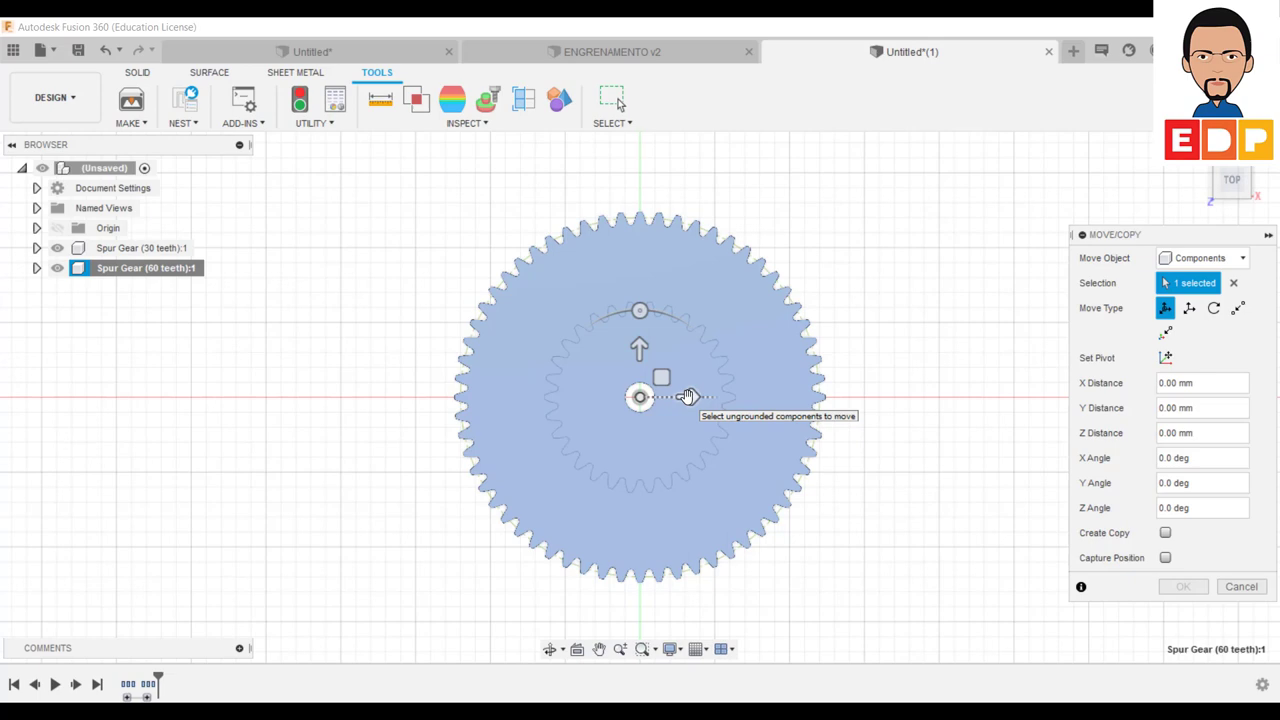
Step: Move the 60-tooth gear 90 mm along X so it meets the small gear
left_click(688, 397)
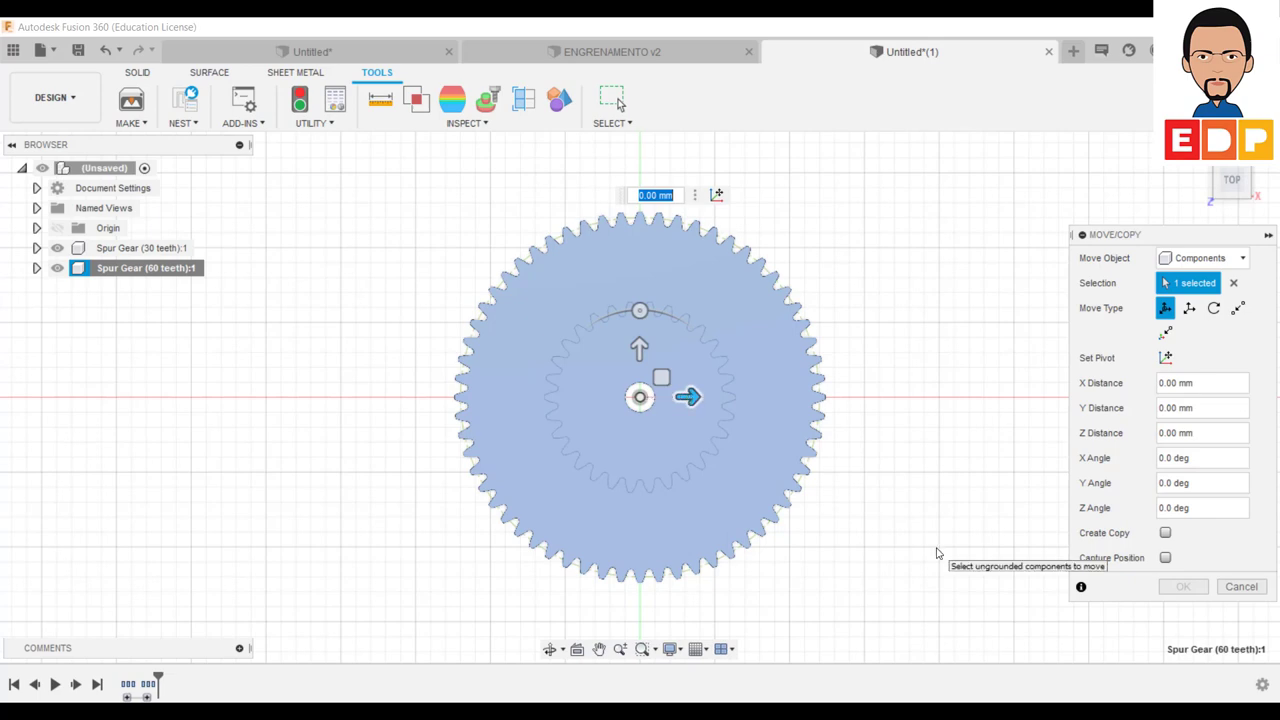
type("90")
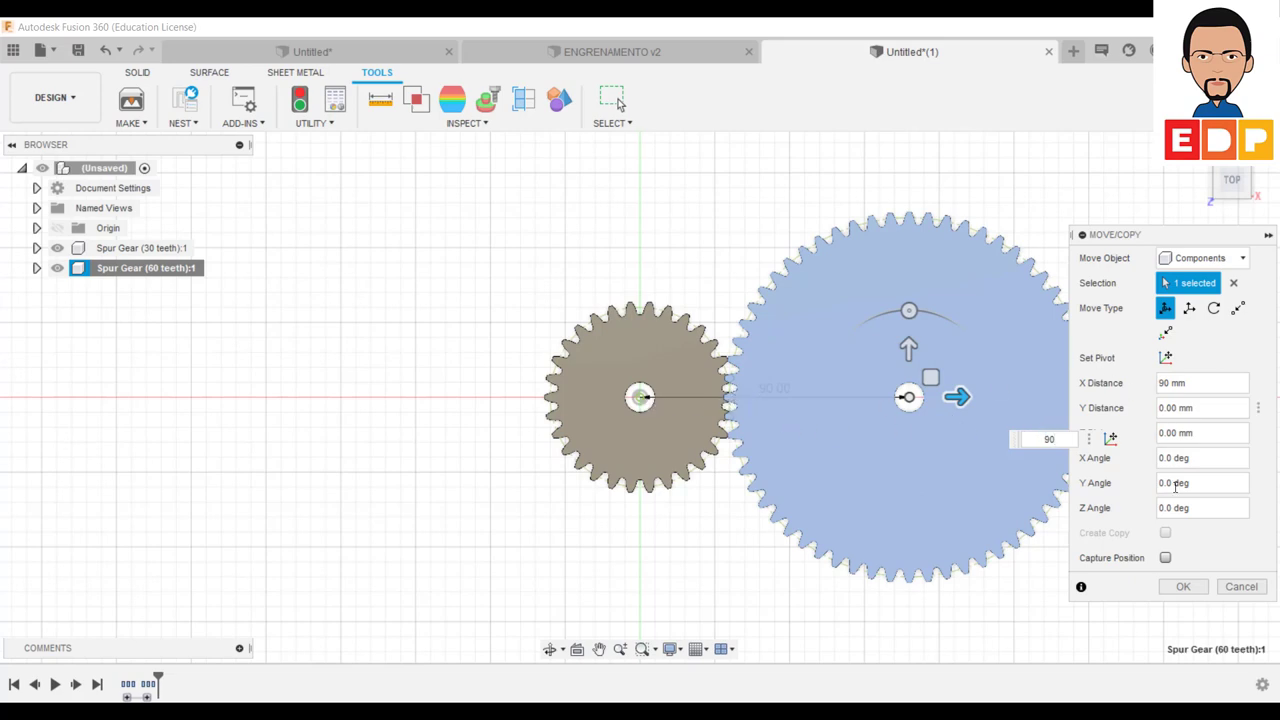
left_click(908, 398)
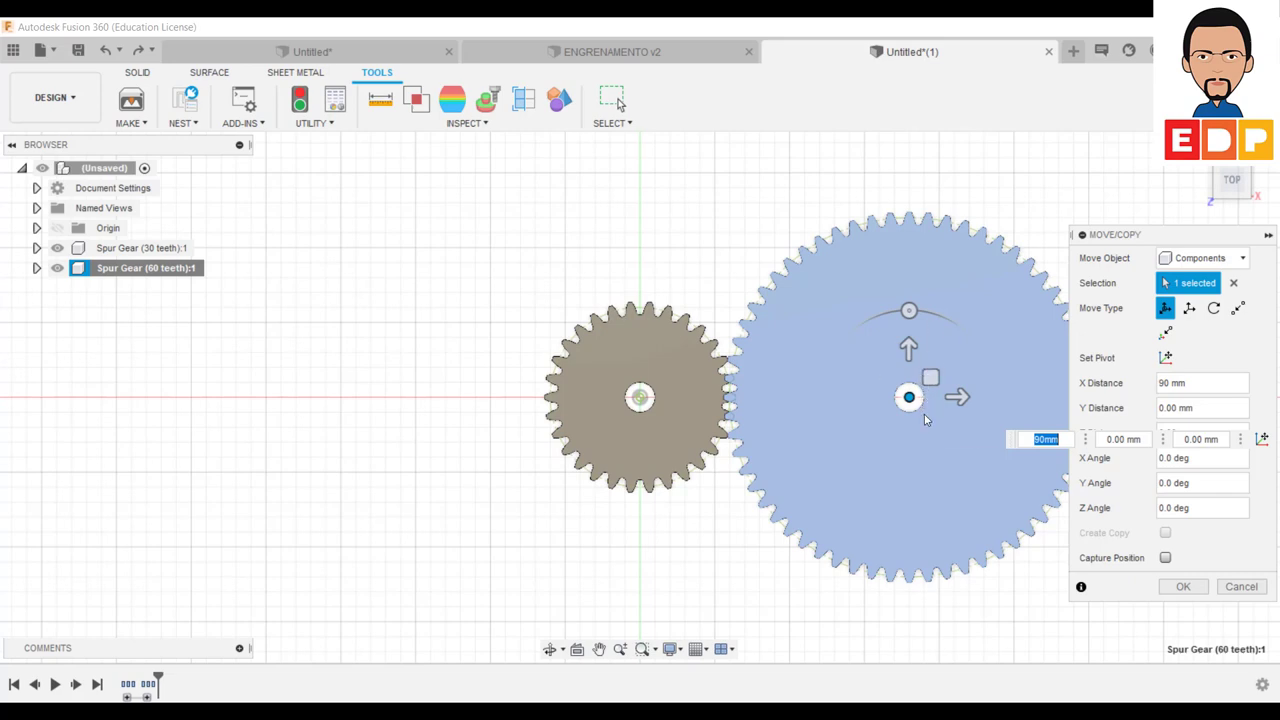
Step: Rotate the 60-tooth gear -15° about Z so its teeth interlock with the small gear
left_click(908, 310)
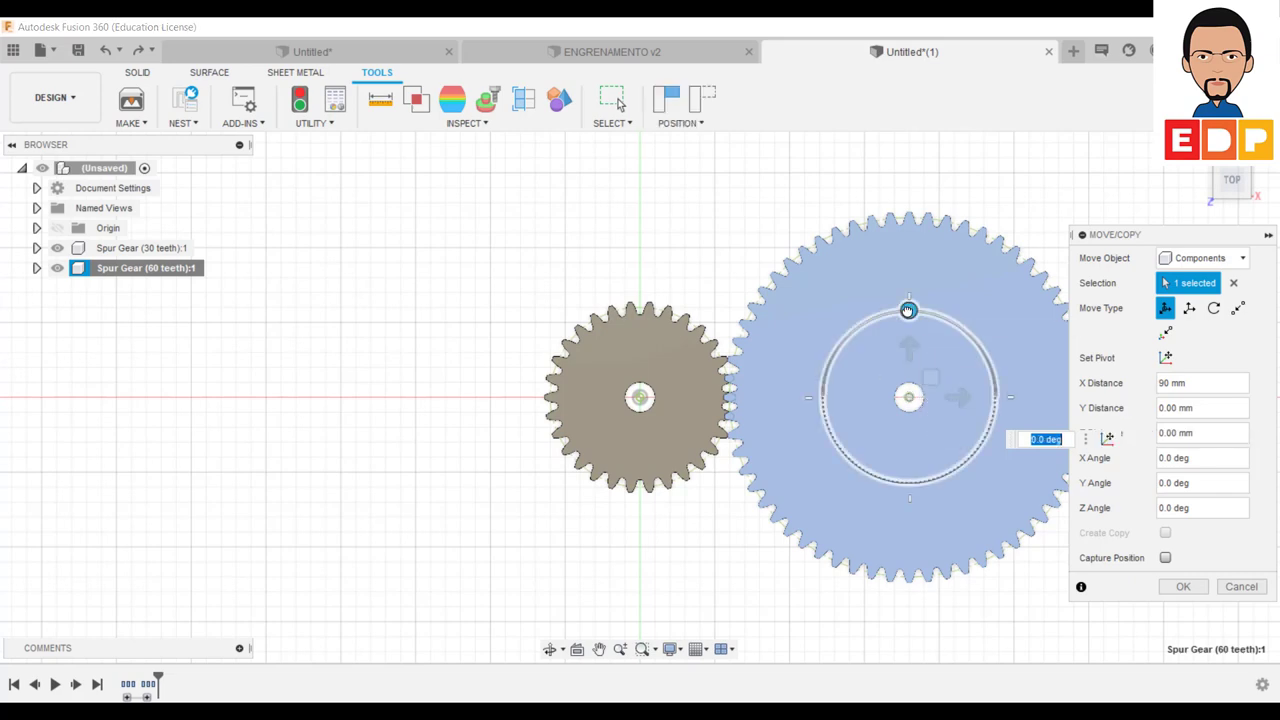
left_click_drag(908, 310, 915, 310)
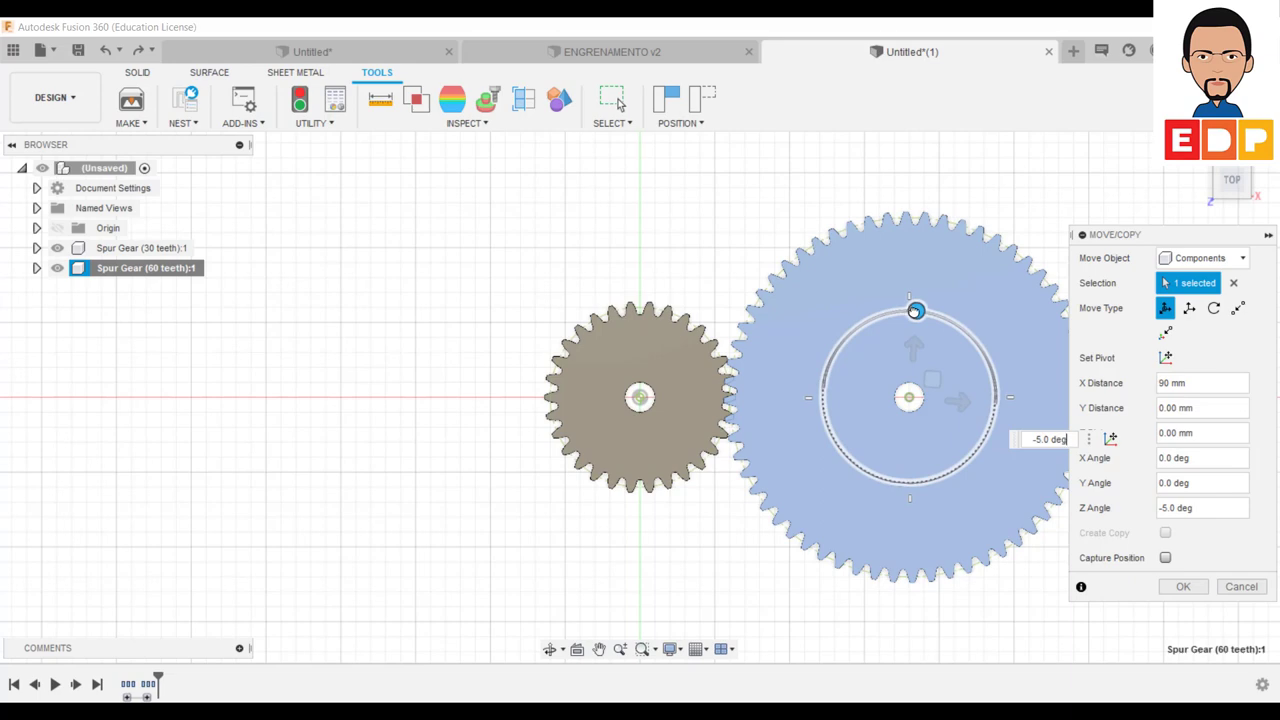
left_click_drag(917, 312, 931, 313)
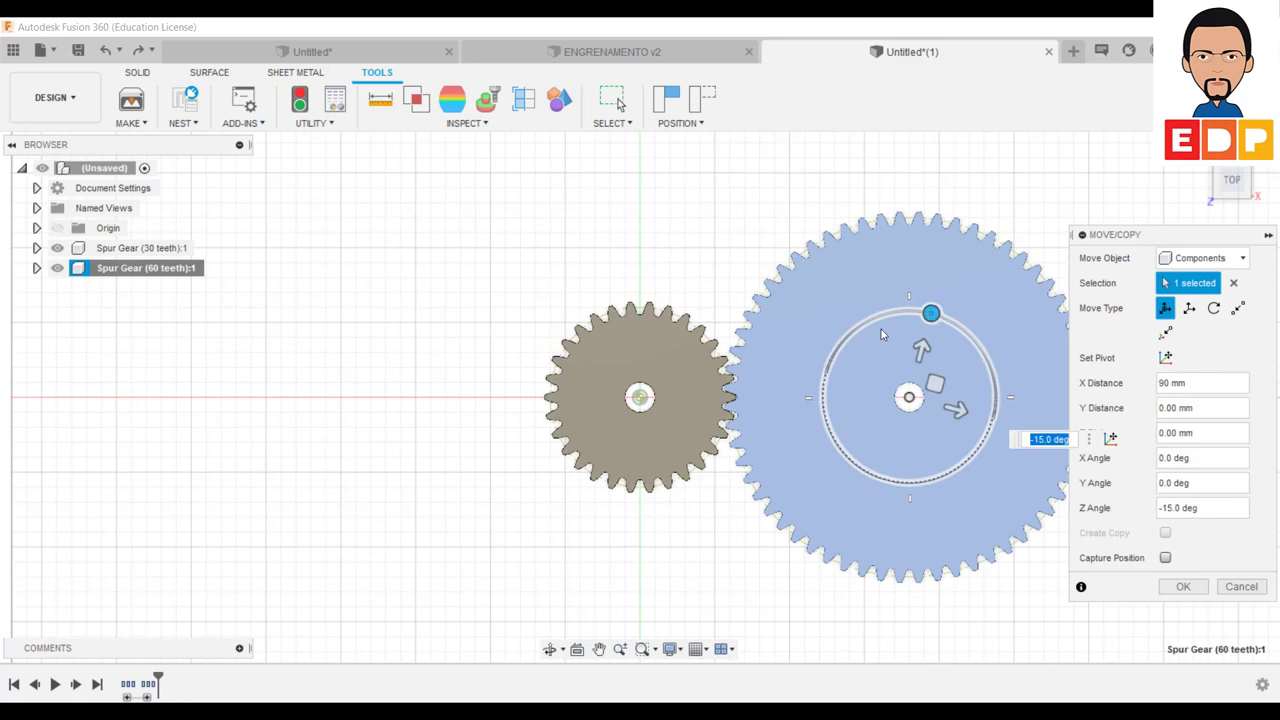
scroll(715, 430, "up", 1)
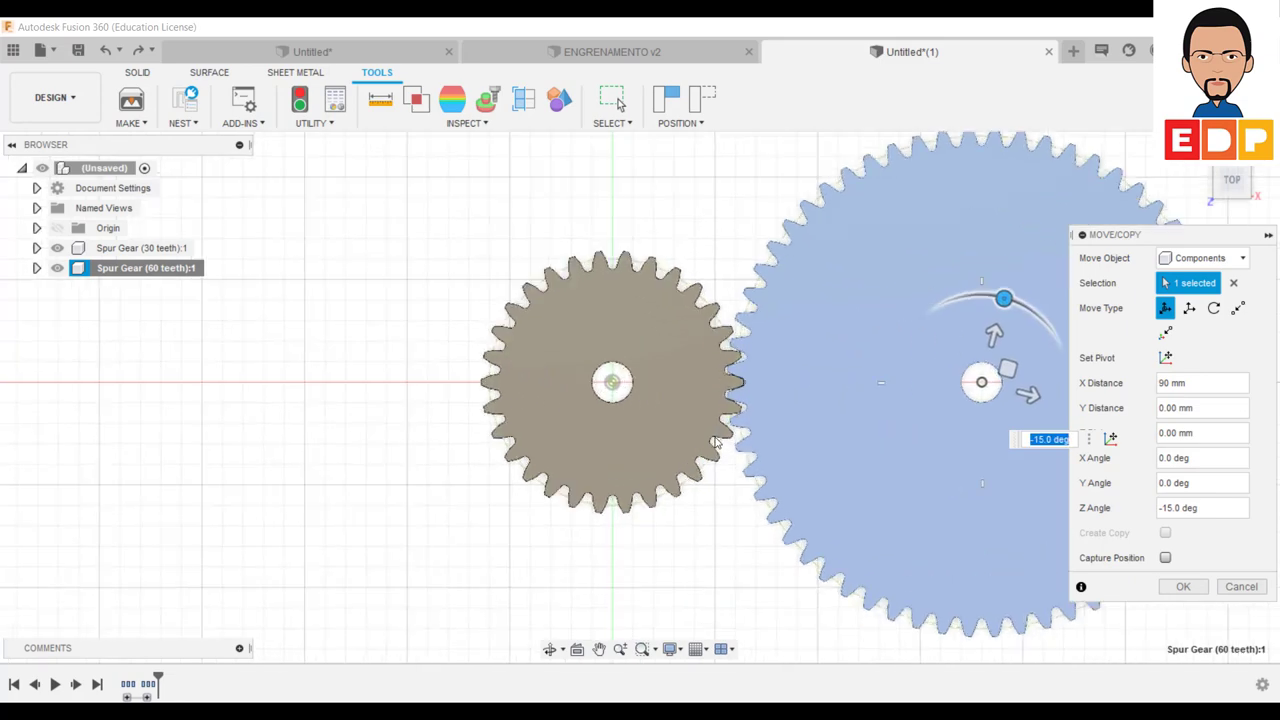
scroll(715, 430, "up", 2)
scroll(715, 430, "up", 2)
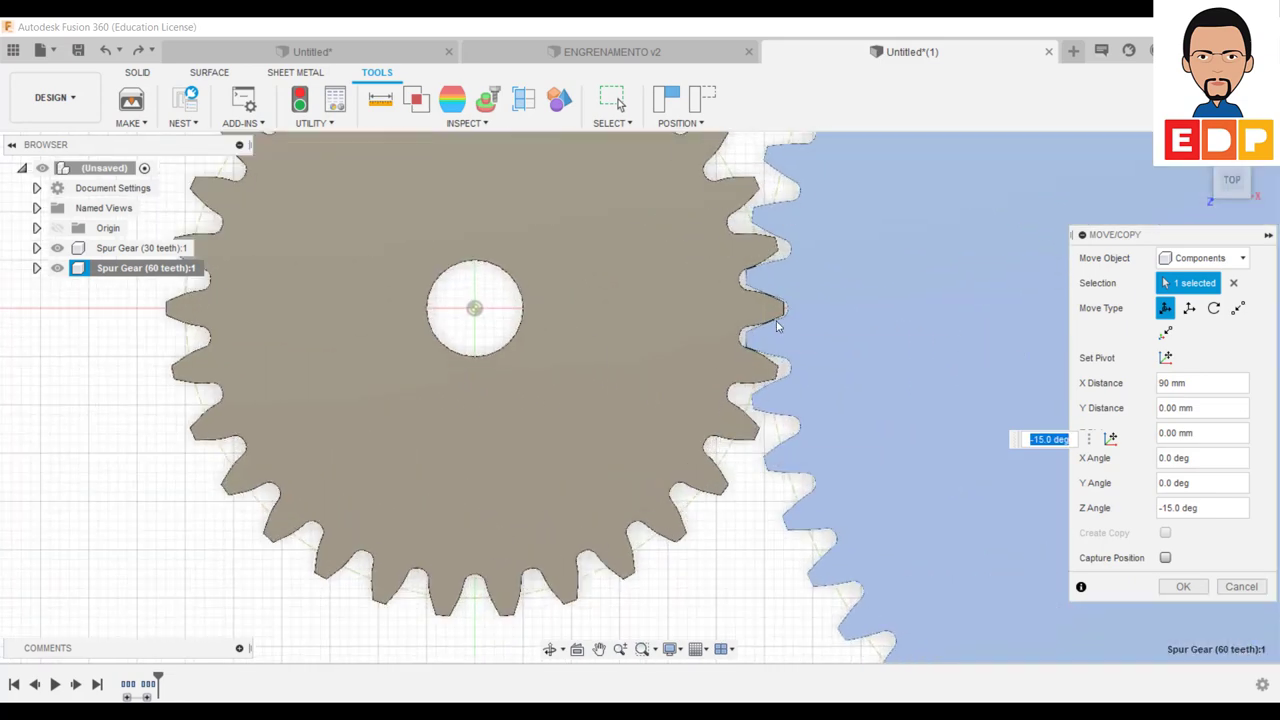
scroll(778, 325, "up", 1)
scroll(770, 316, "up", 2)
scroll(769, 314, "up", 1)
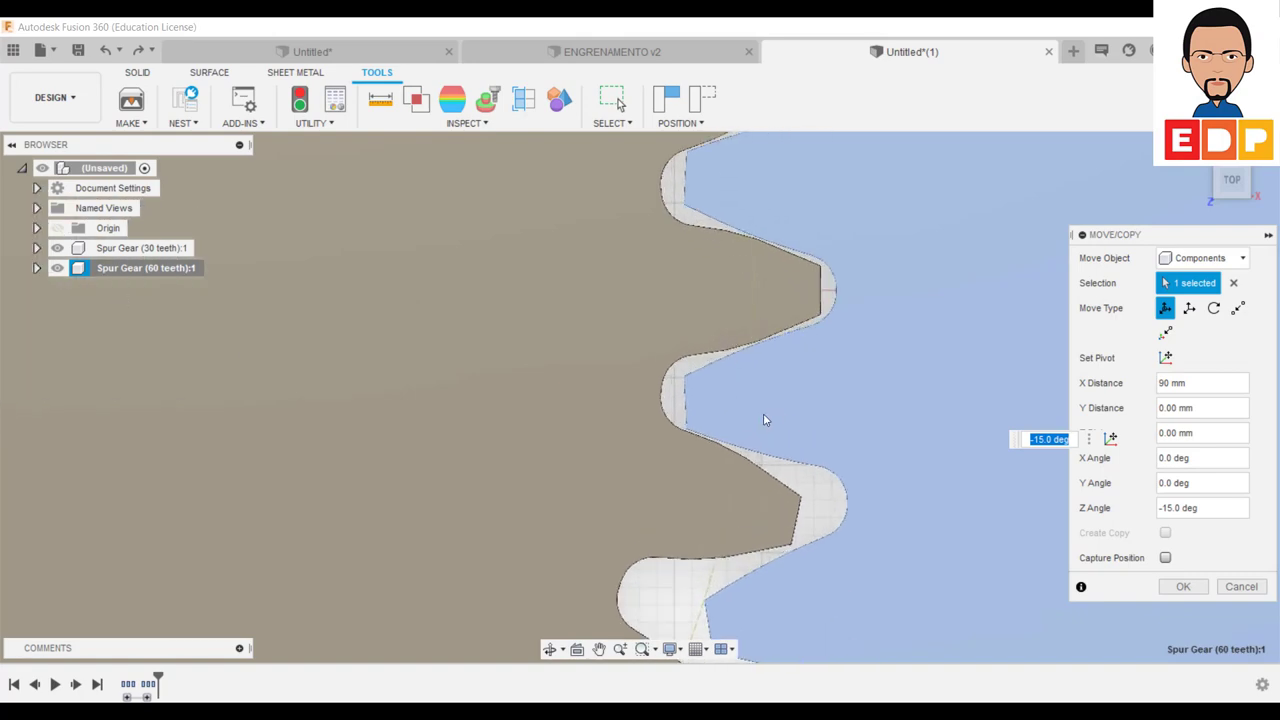
scroll(785, 400, "down", 2)
scroll(785, 400, "down", 1)
scroll(785, 400, "down", 1)
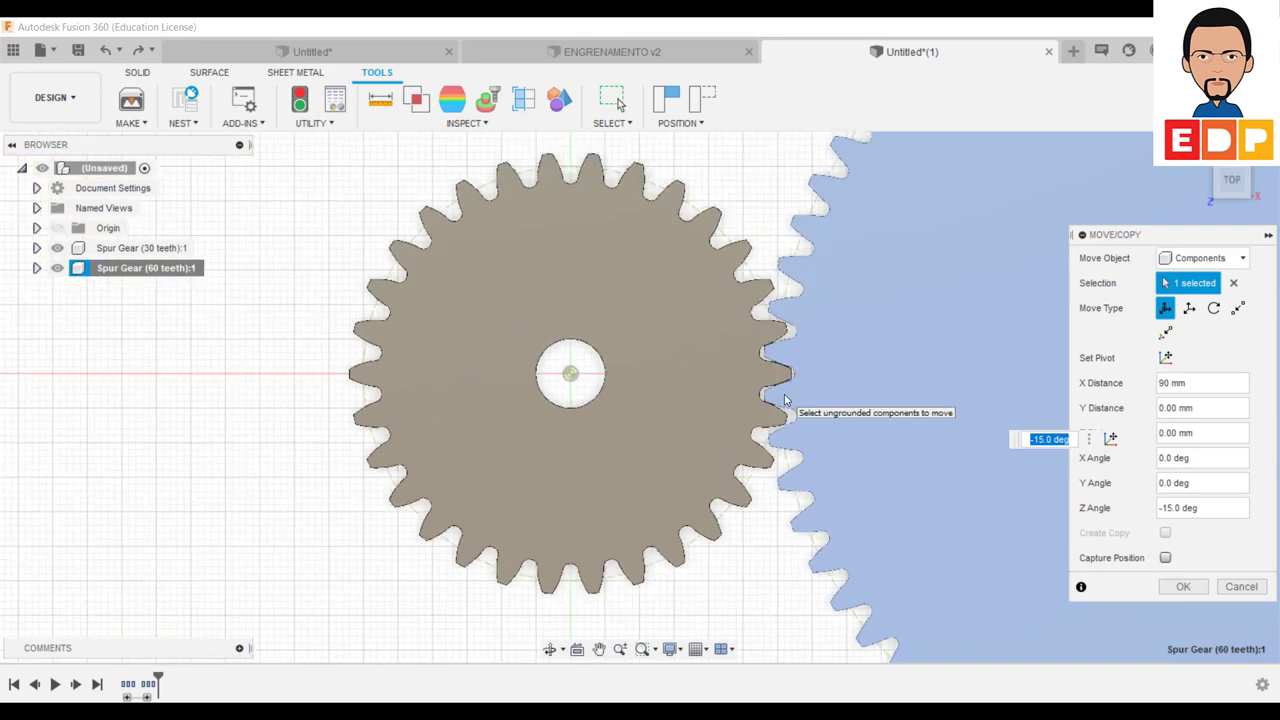
scroll(978, 397, "down", 2)
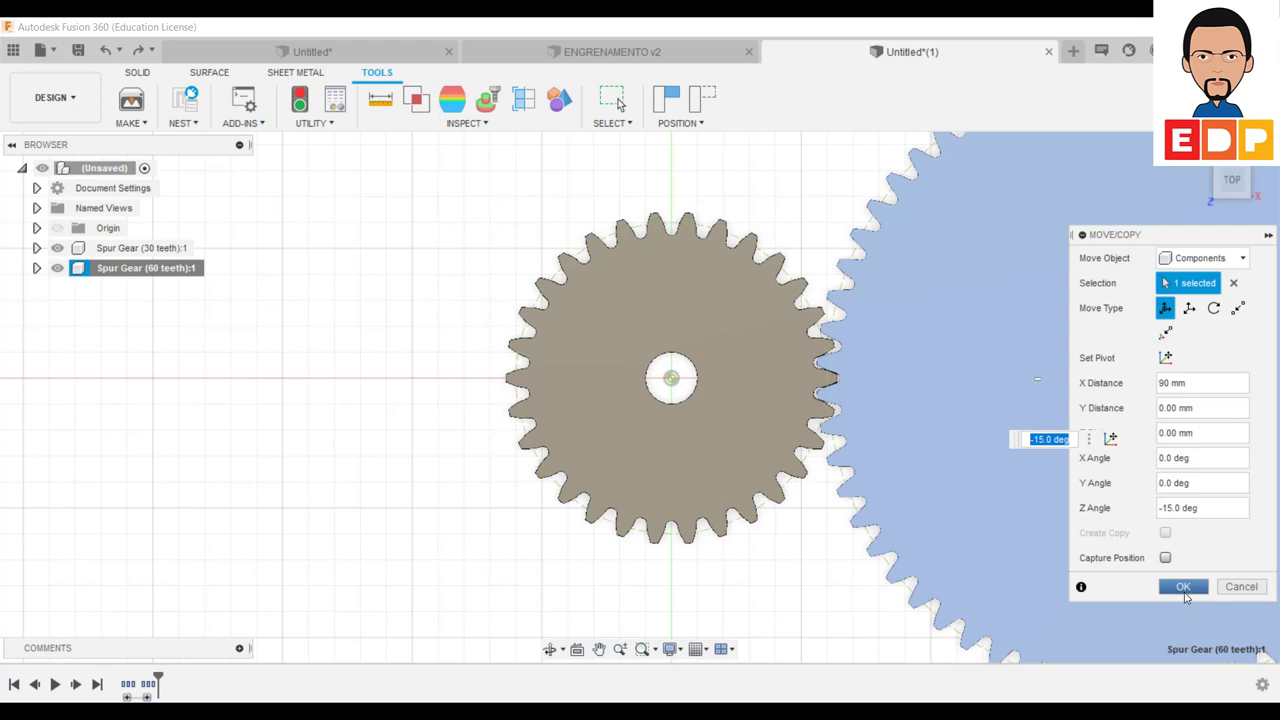
Step: Enable Capture Position and apply the gear's move and rotation
left_click(1184, 592)
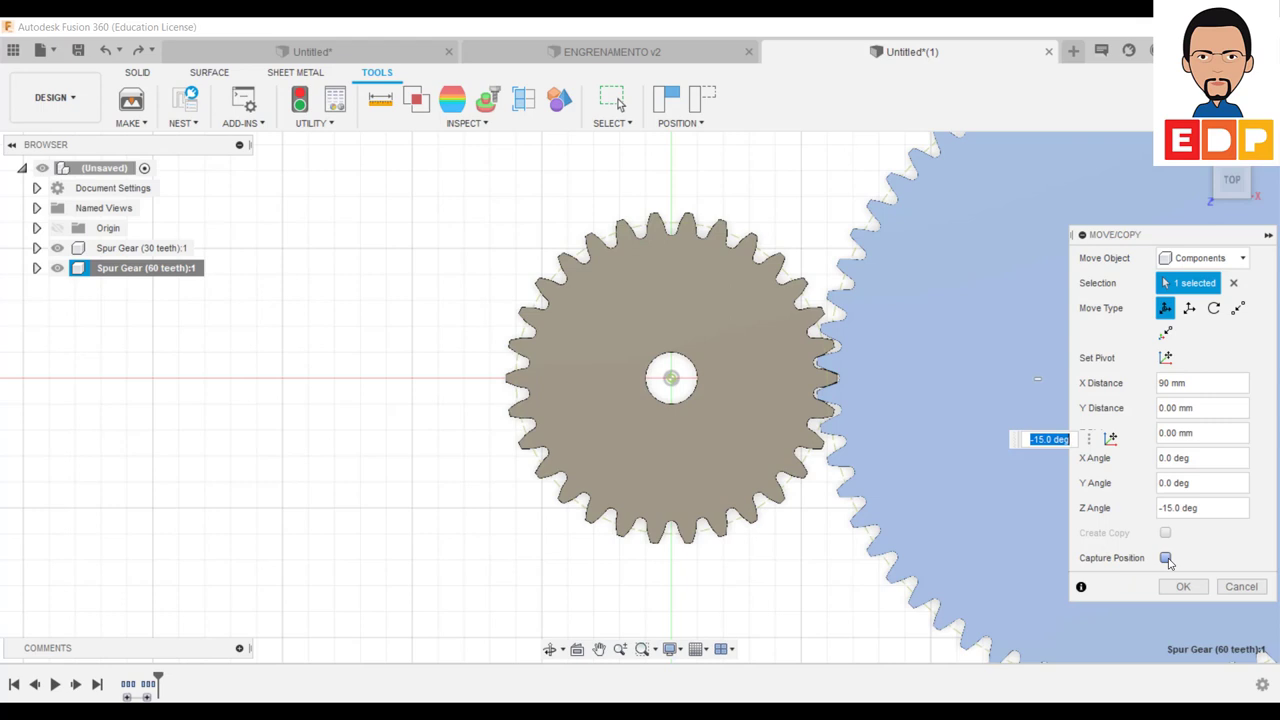
left_click(1166, 558)
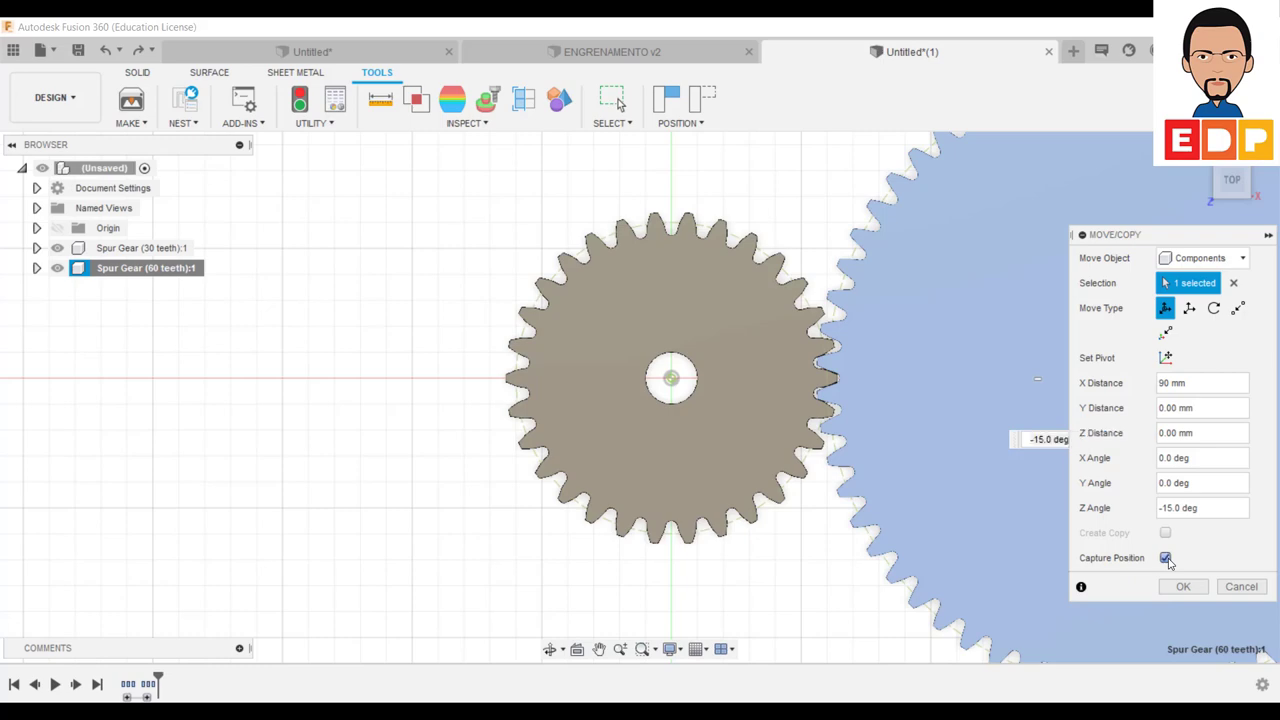
left_click(1203, 594)
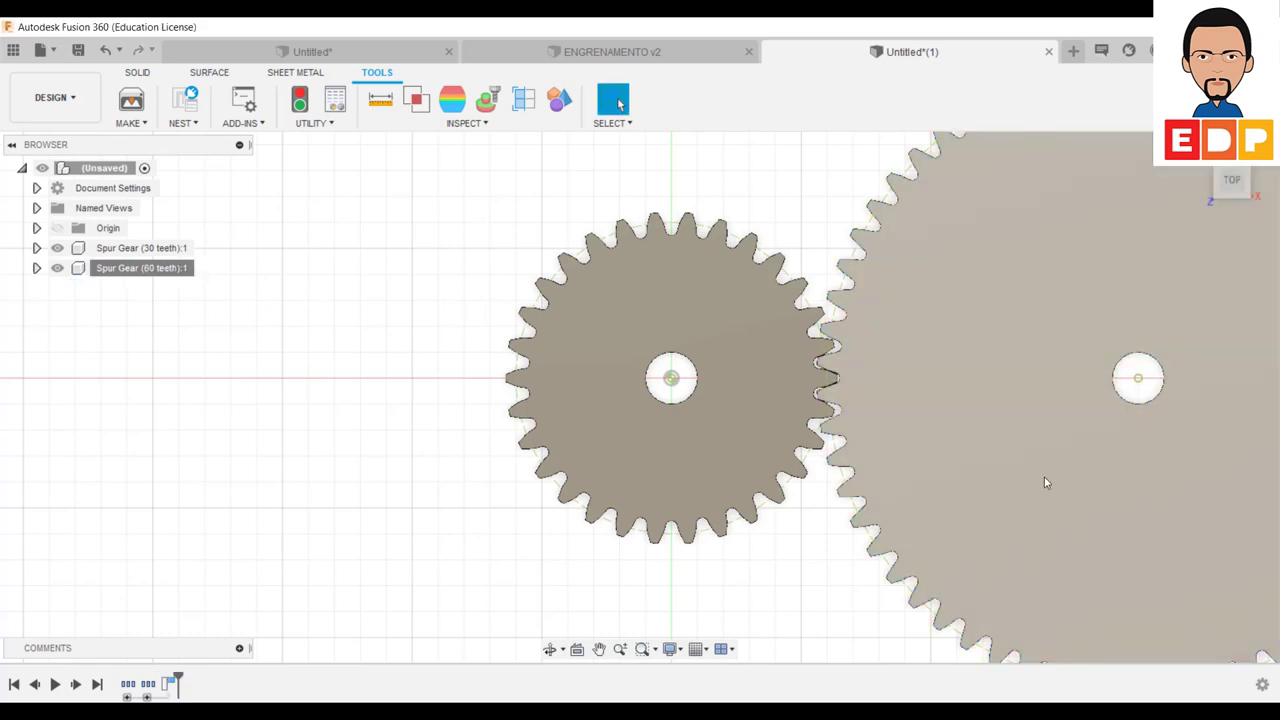
Step: Frame both gears in view and start a new sketch from the SOLID tab
scroll(1043, 445, "up", 3)
scroll(1041, 445, "down", 2)
scroll(1041, 450, "down", 3)
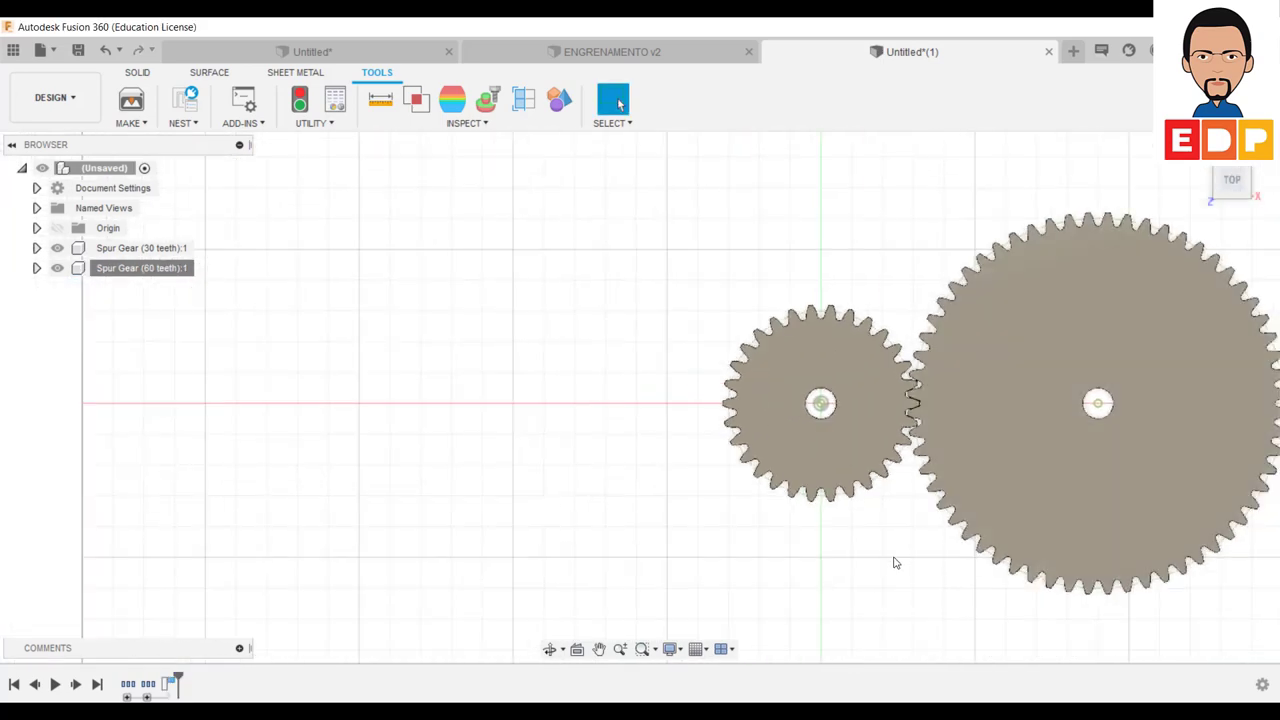
mouse_move(894, 560)
middle_mouse_down()
mouse_move(569, 548)
mouse_move(525, 565)
middle_mouse_up()
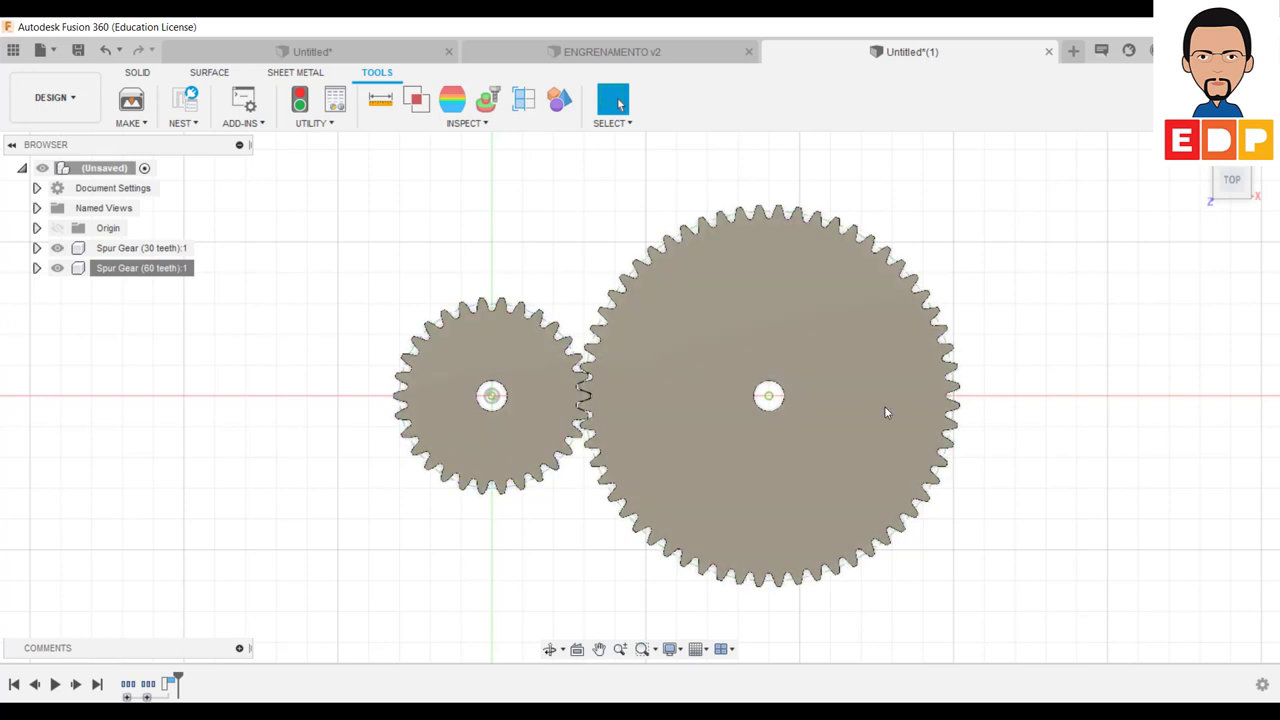
scroll(683, 498, "up", 2)
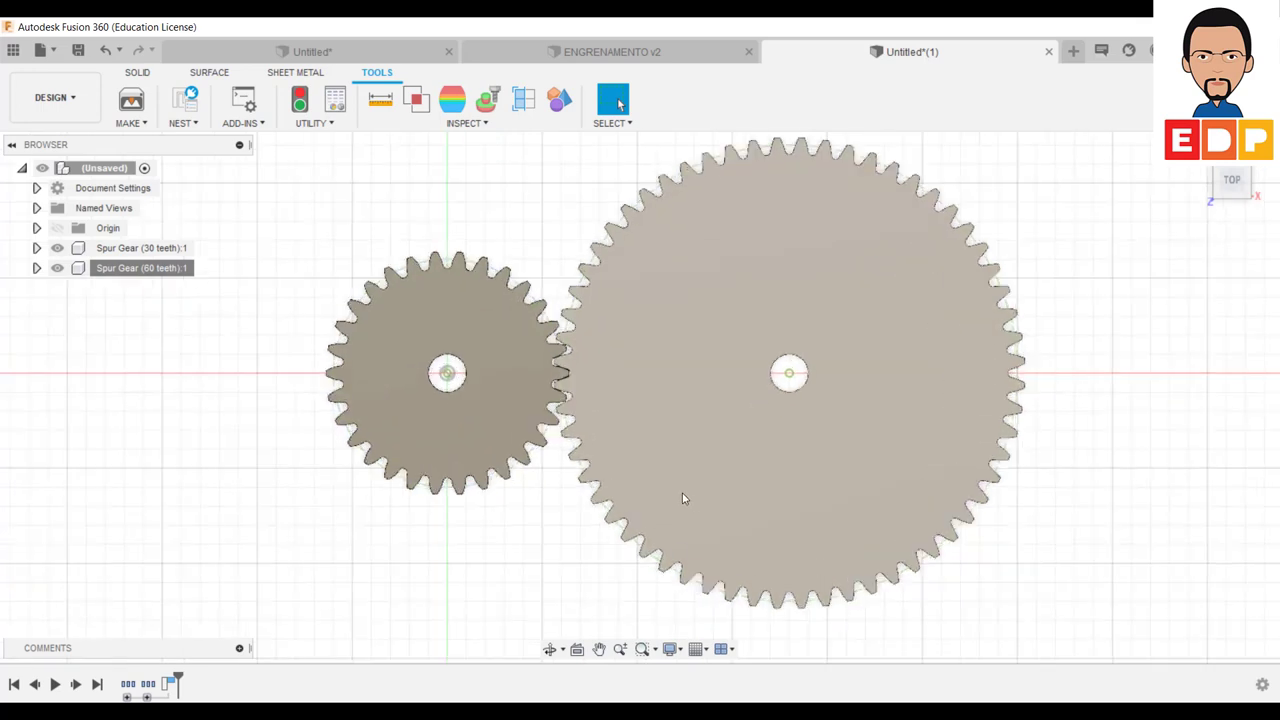
scroll(676, 432, "down", 2)
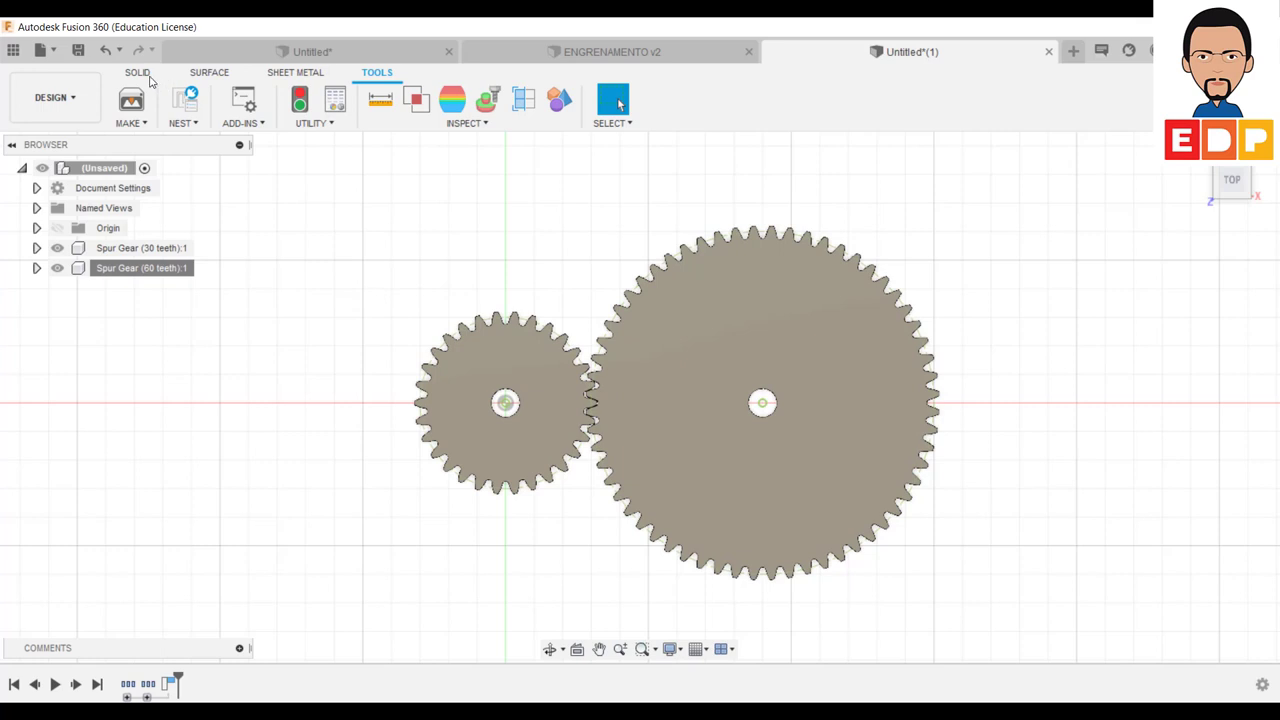
left_click(145, 76)
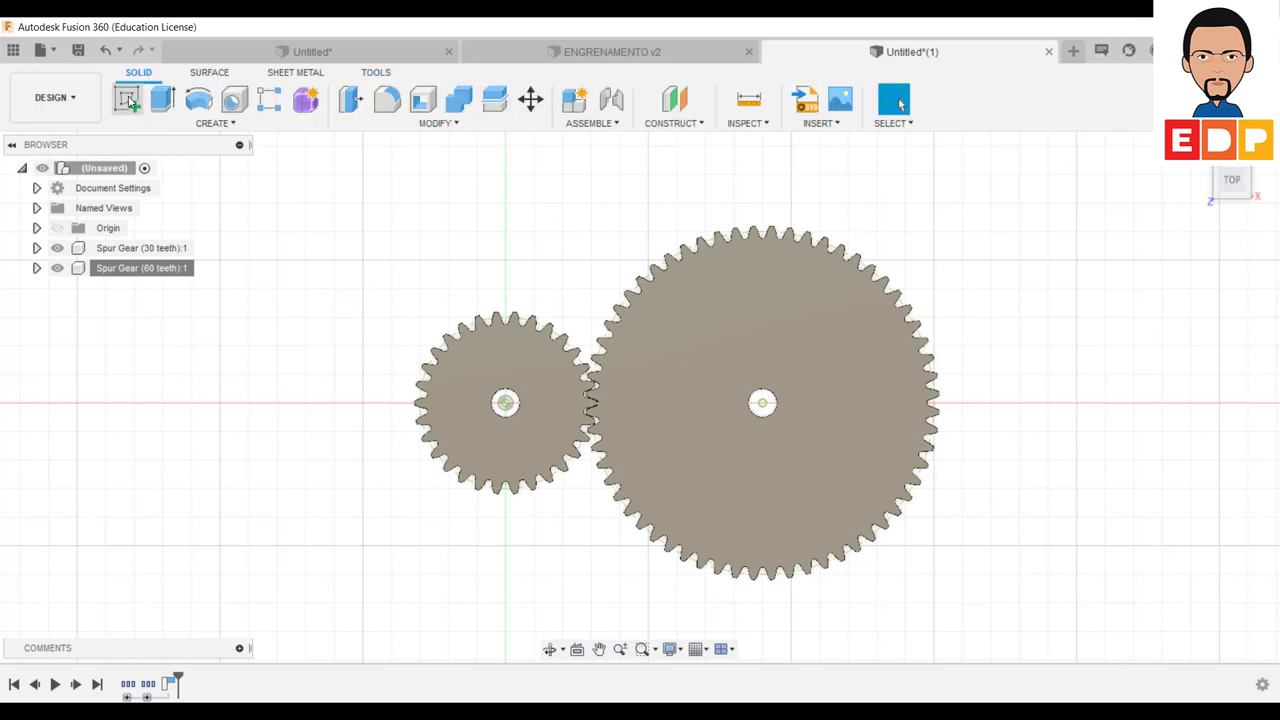
left_click(129, 103)
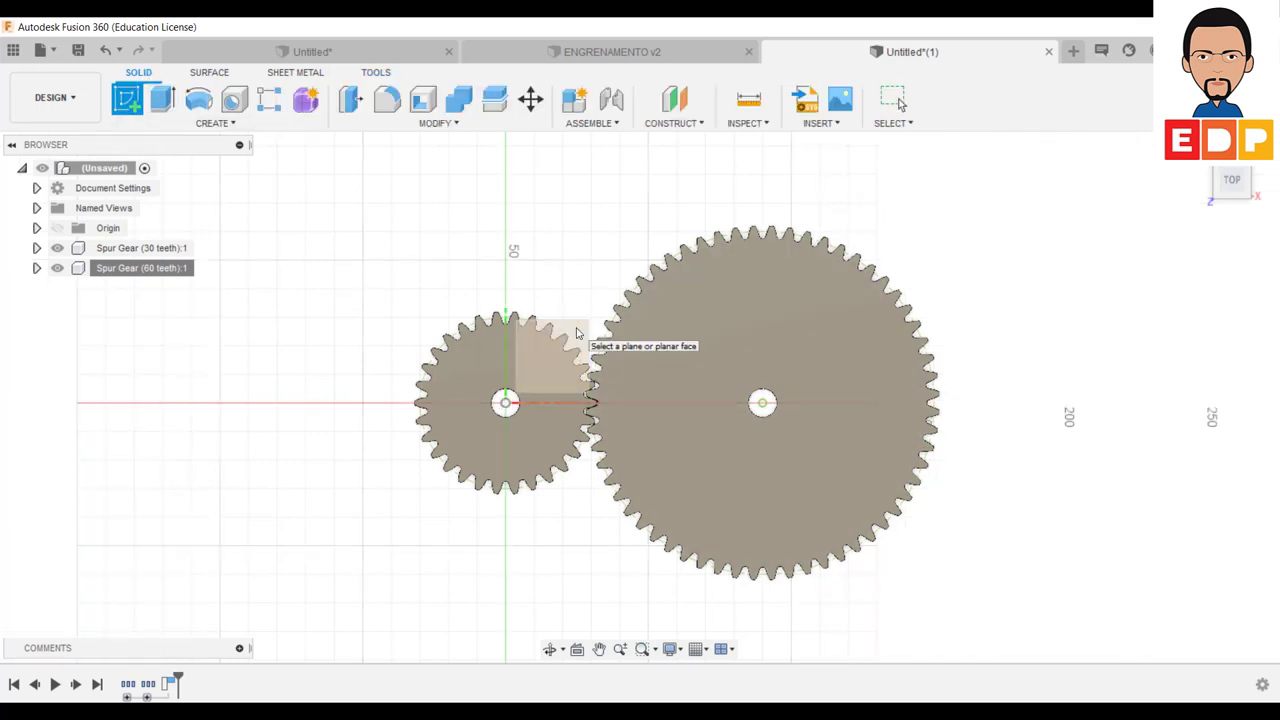
Step: On the gears' plane, draw a circle centred on the large gear and dimension it to Ø130 mm
left_click(577, 333)
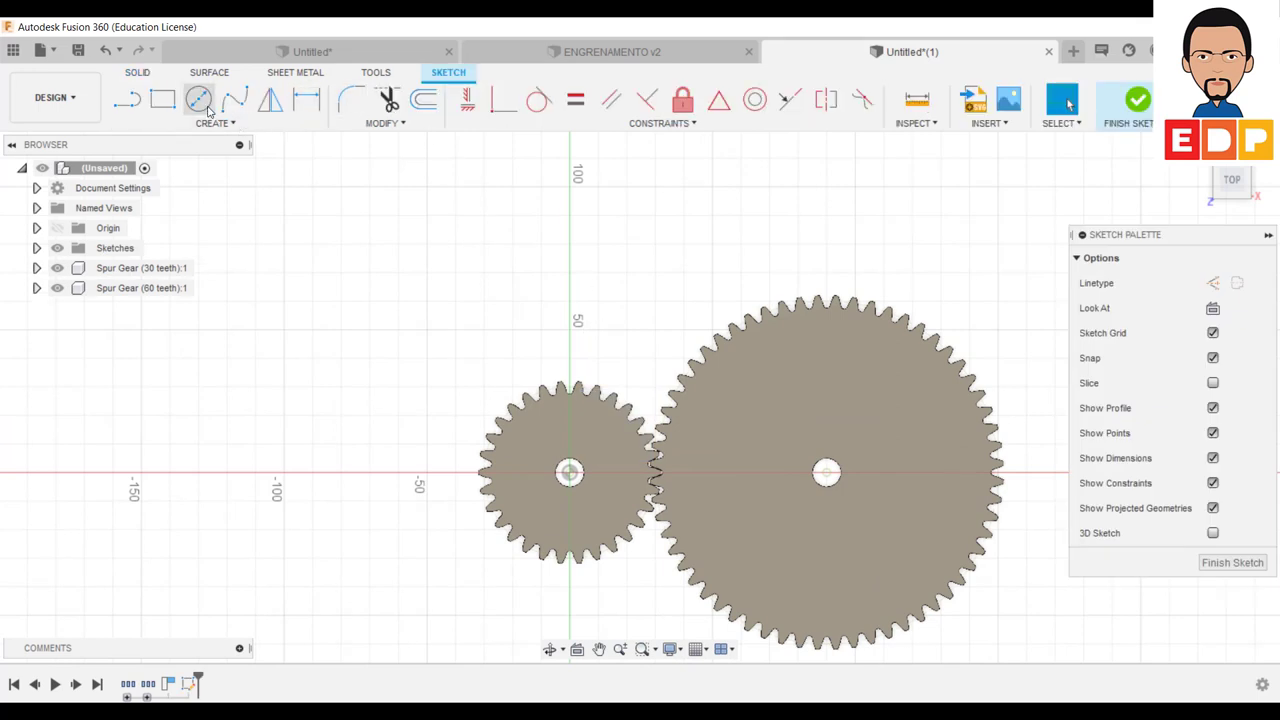
left_click(199, 99)
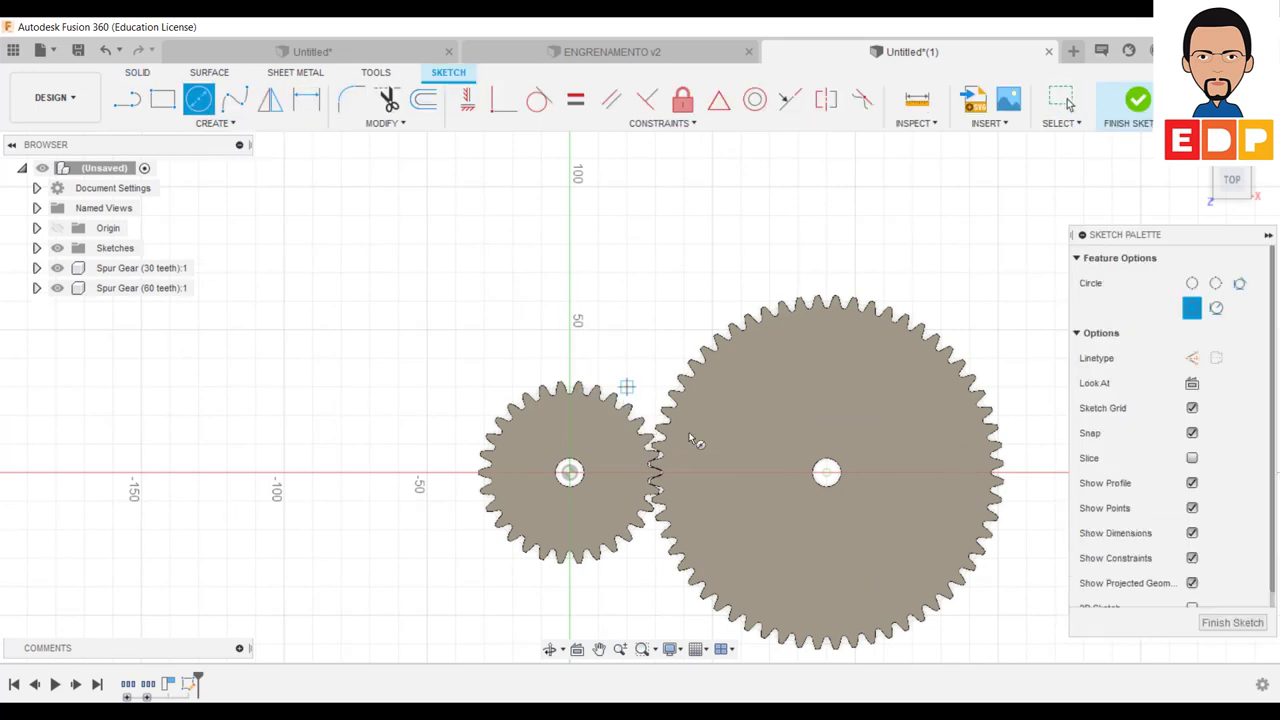
left_click(826, 473)
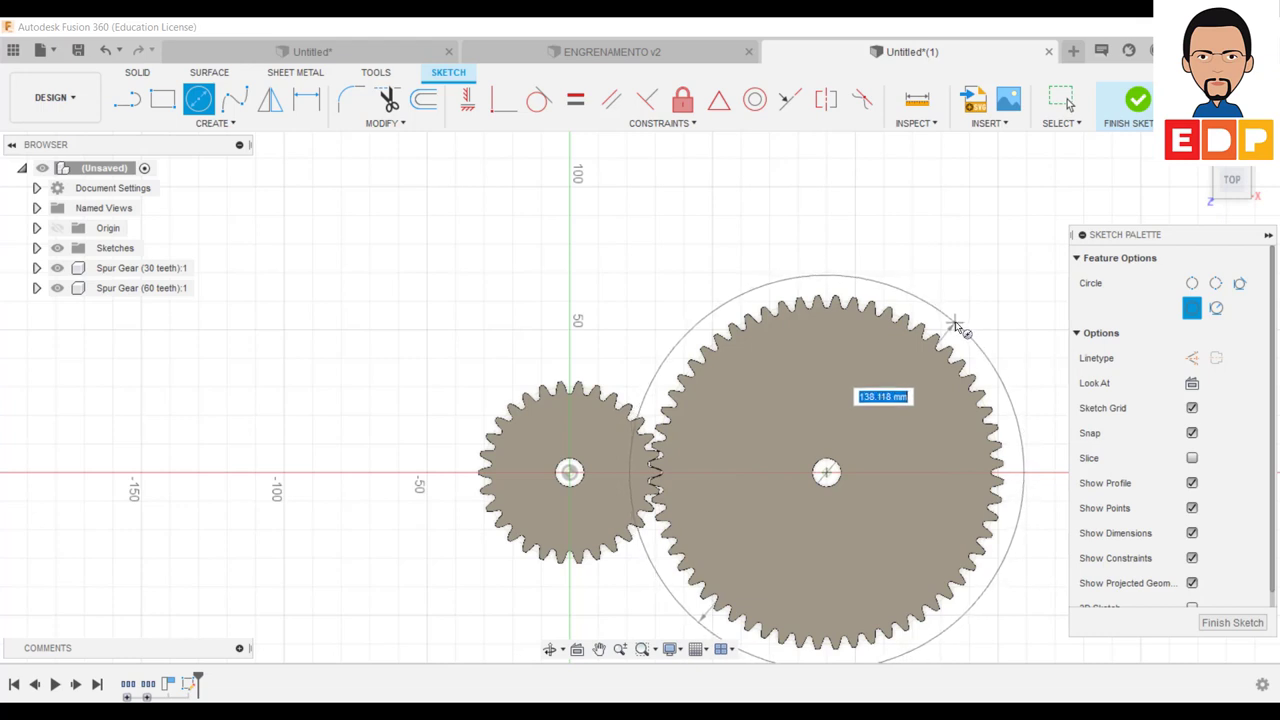
left_click(955, 325)
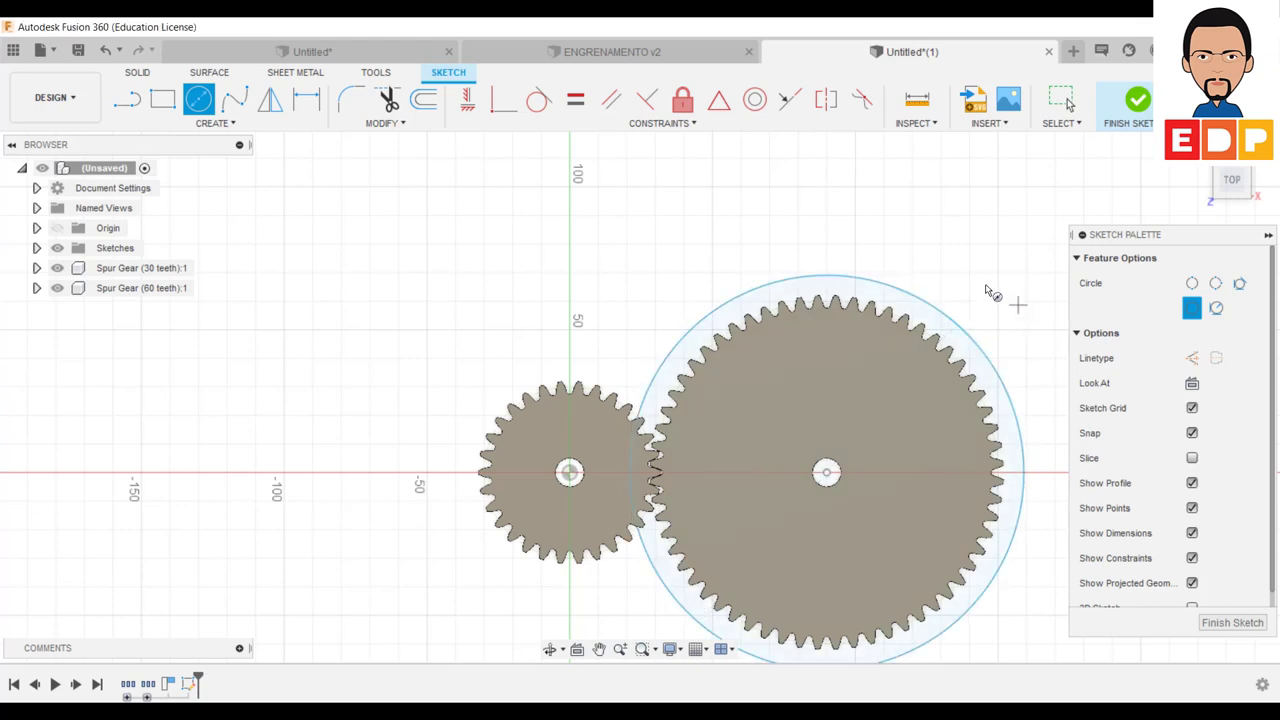
left_click(306, 99)
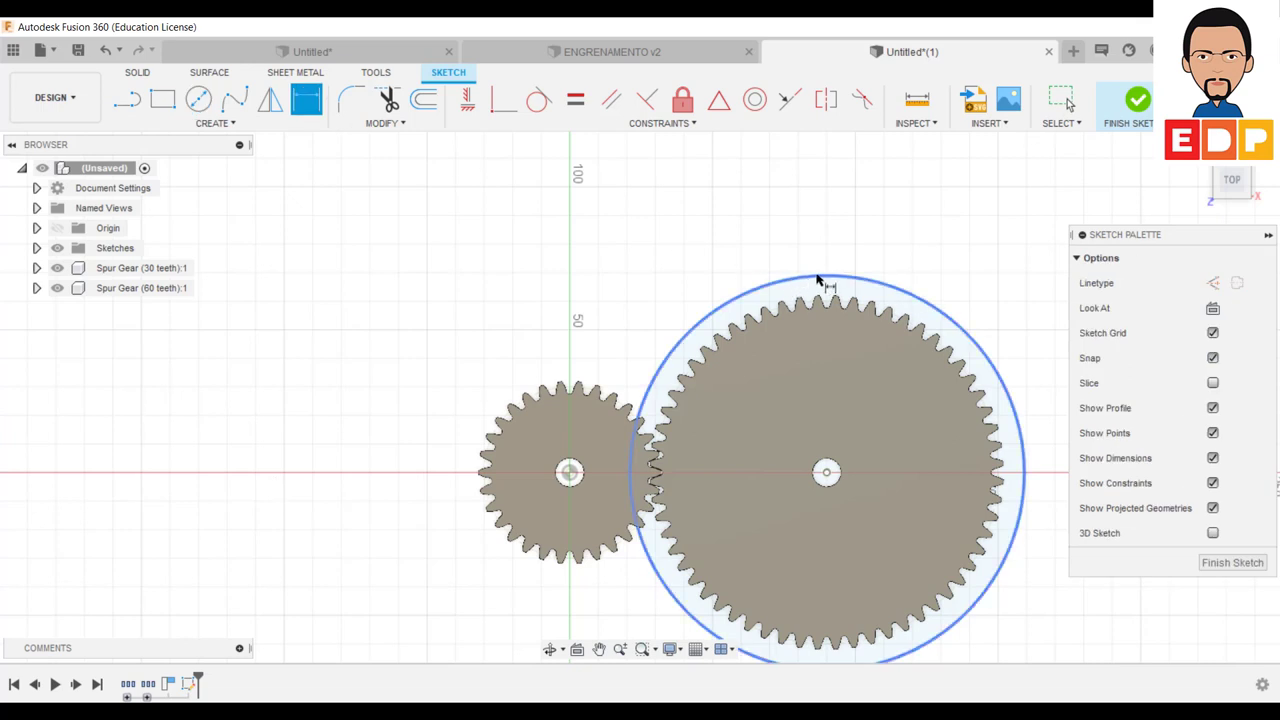
left_click(823, 277)
left_click(962, 262)
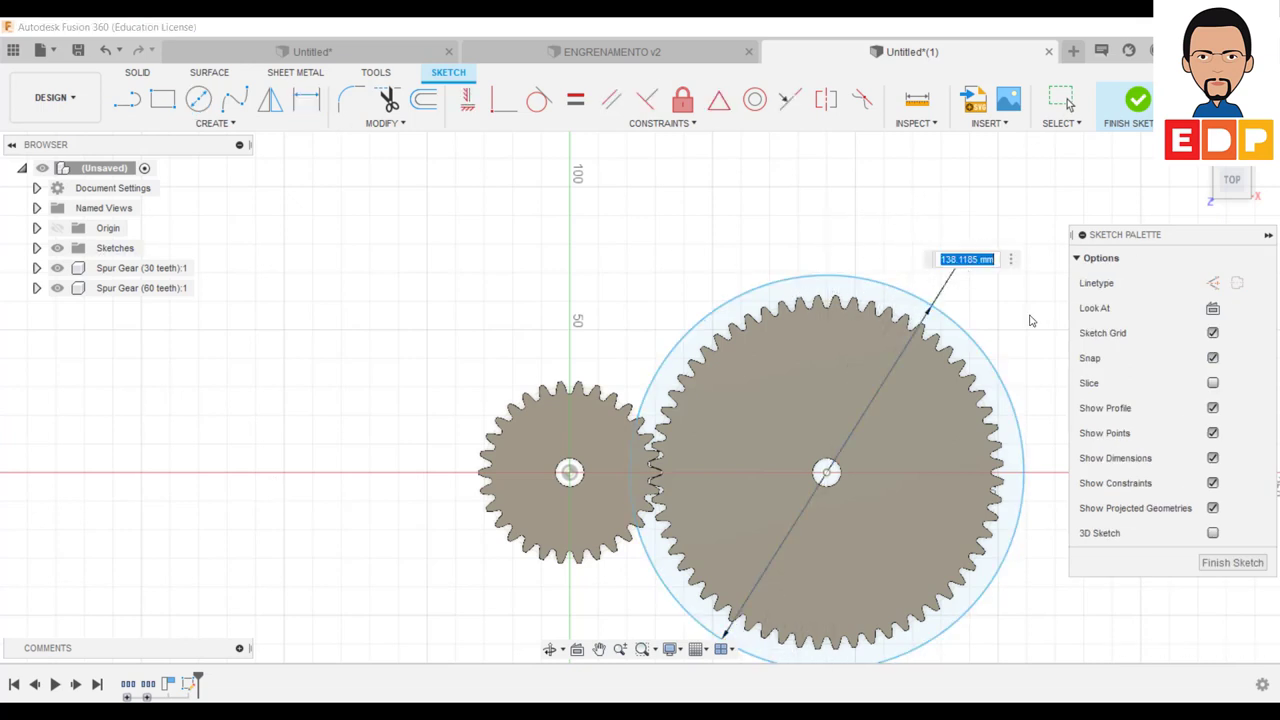
type("130")
key("Return")
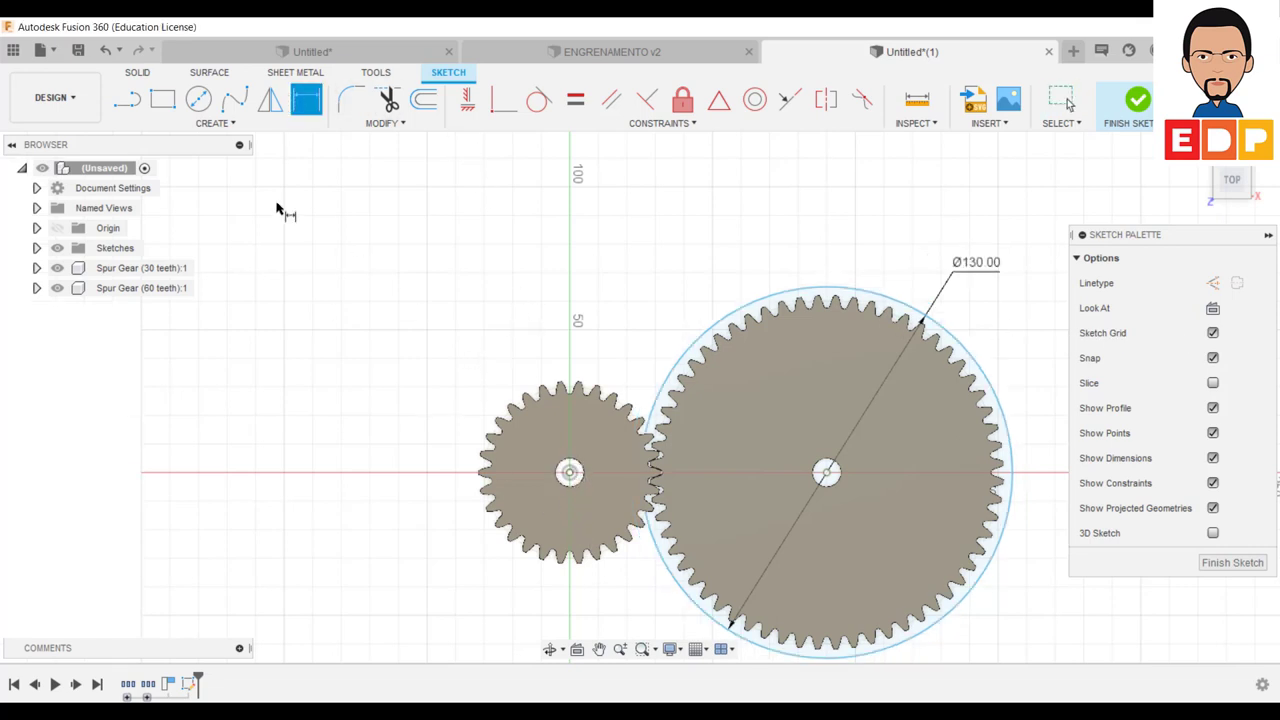
left_click(198, 99)
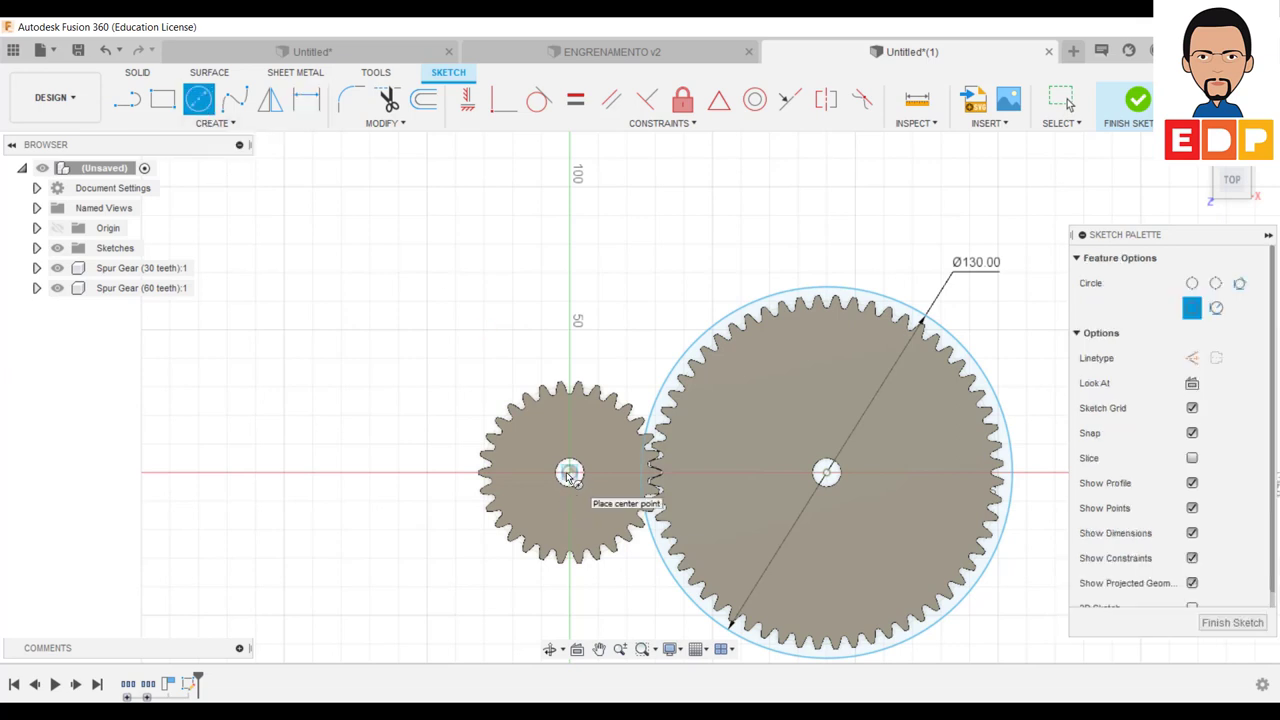
Step: Draw a circle centred on the small gear's hole and dimension it to Ø70 mm
left_click(569, 472)
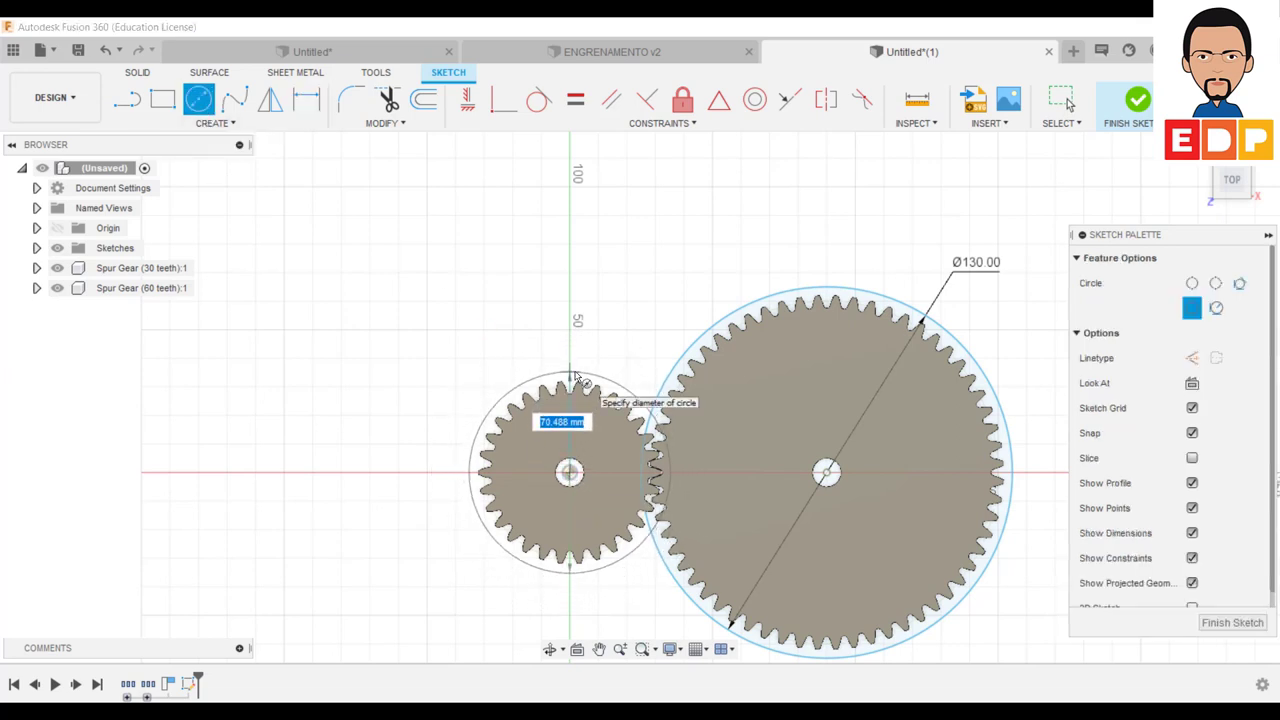
left_click(576, 376)
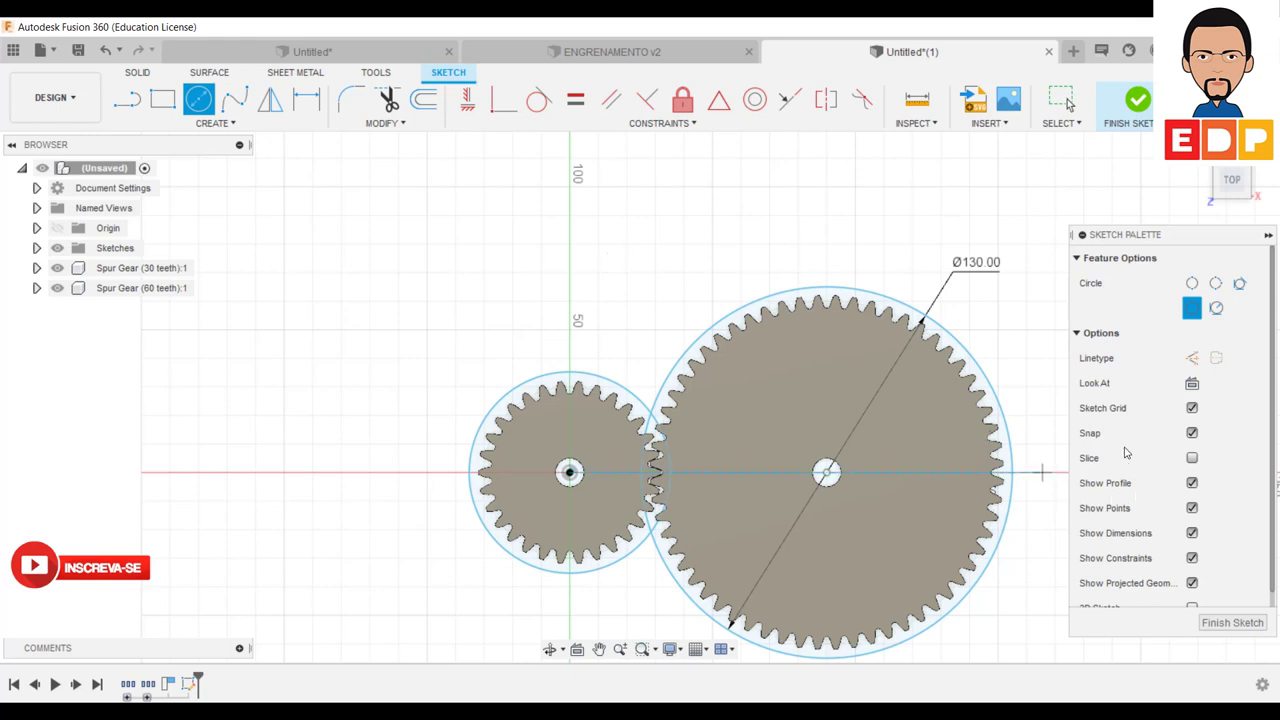
left_click(307, 99)
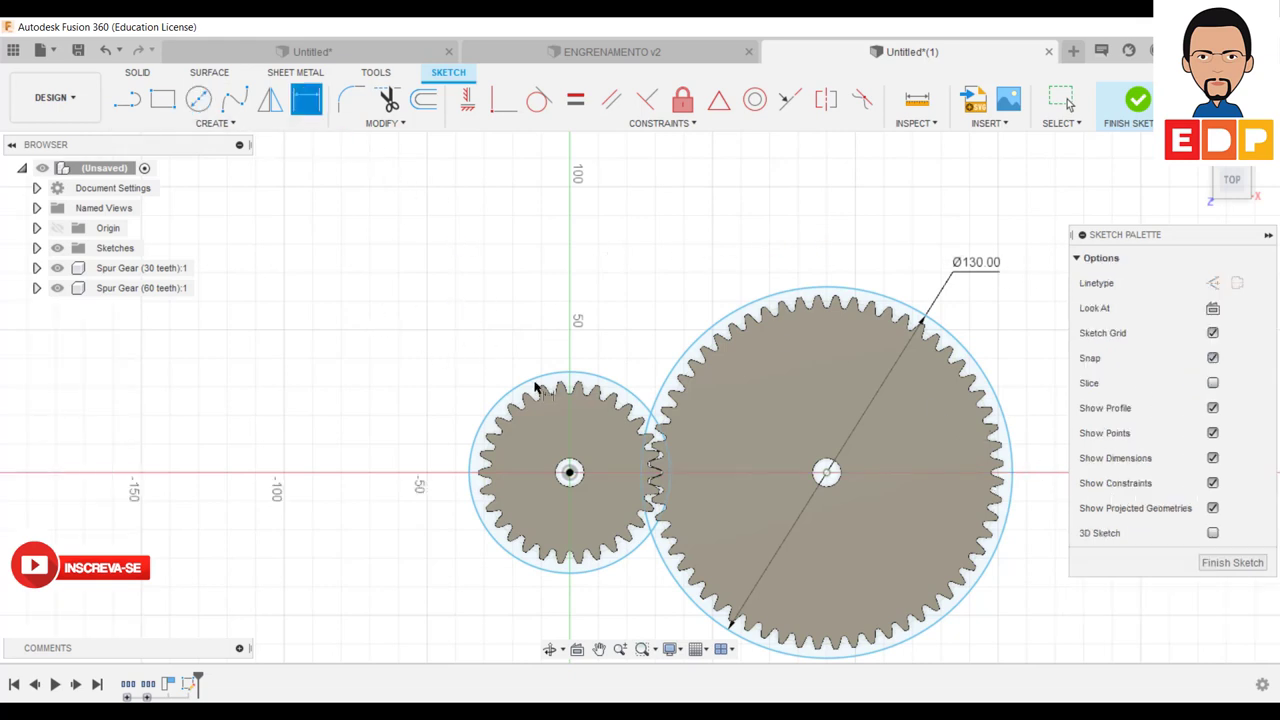
left_click(543, 380)
left_click(409, 337)
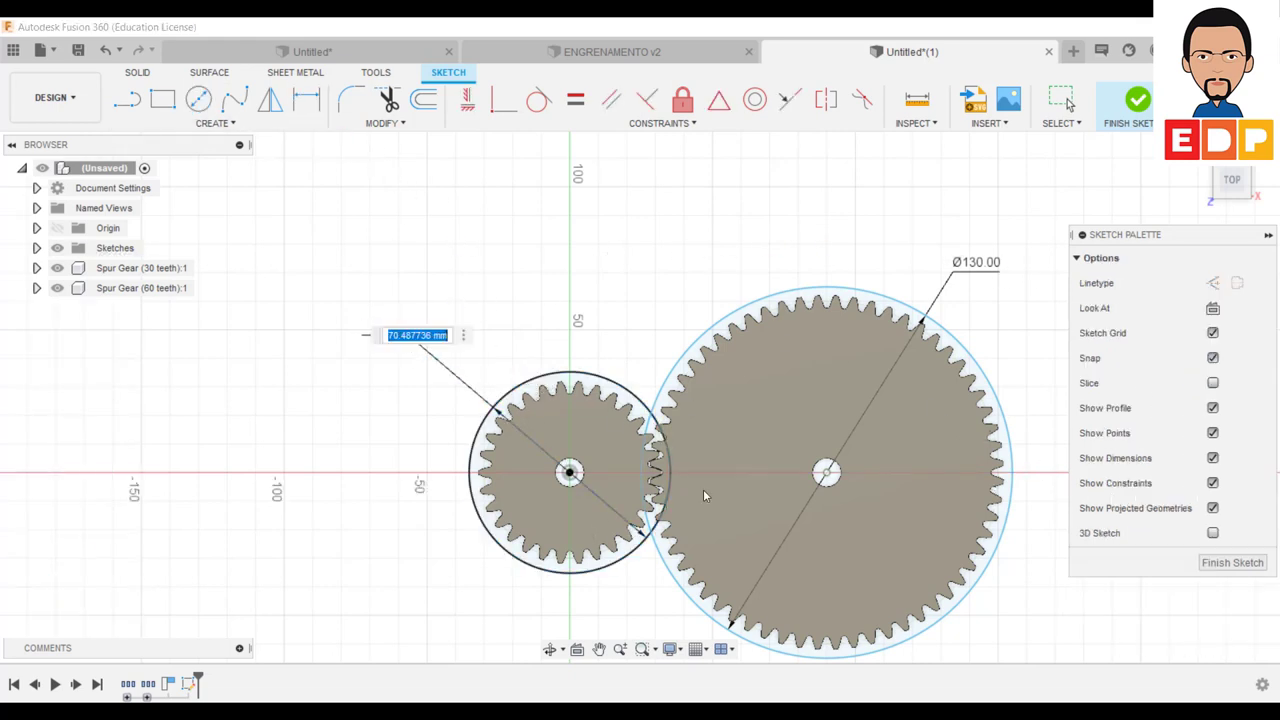
type("70")
key("Return")
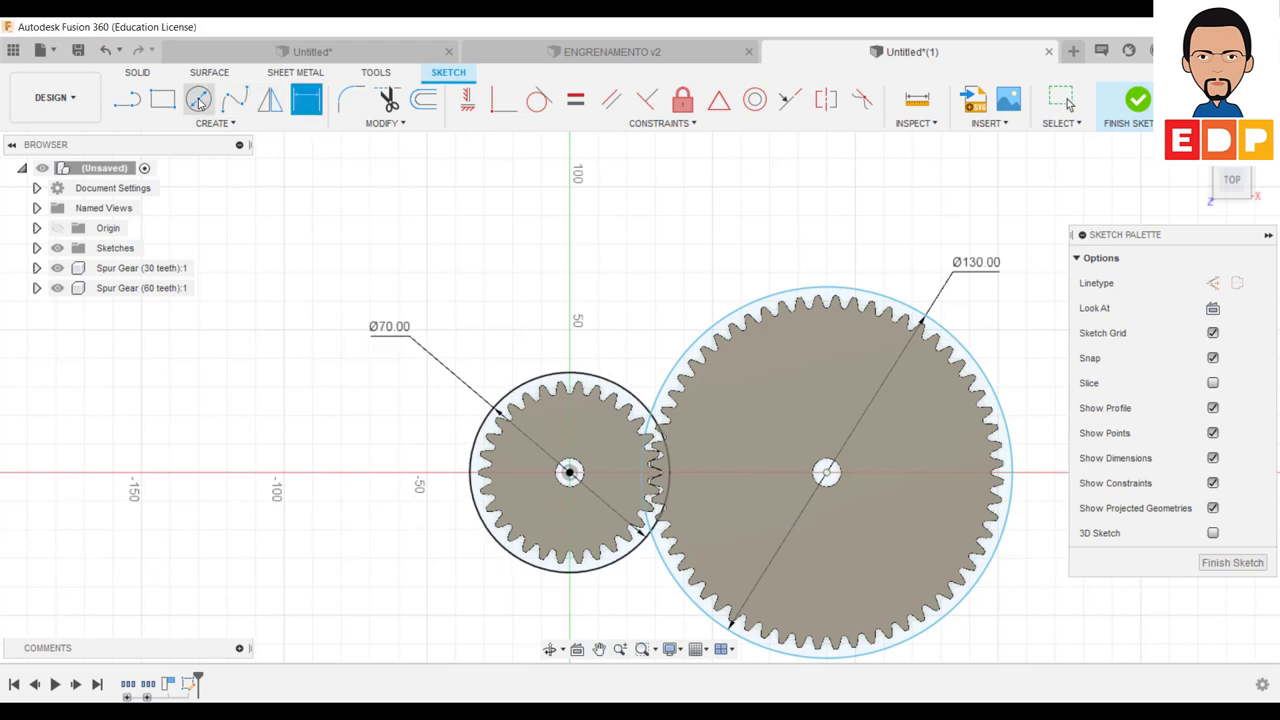
Step: Draw two lines tangent to the Ø70 and Ø130 circles along their top and bottom edges
left_click(126, 100)
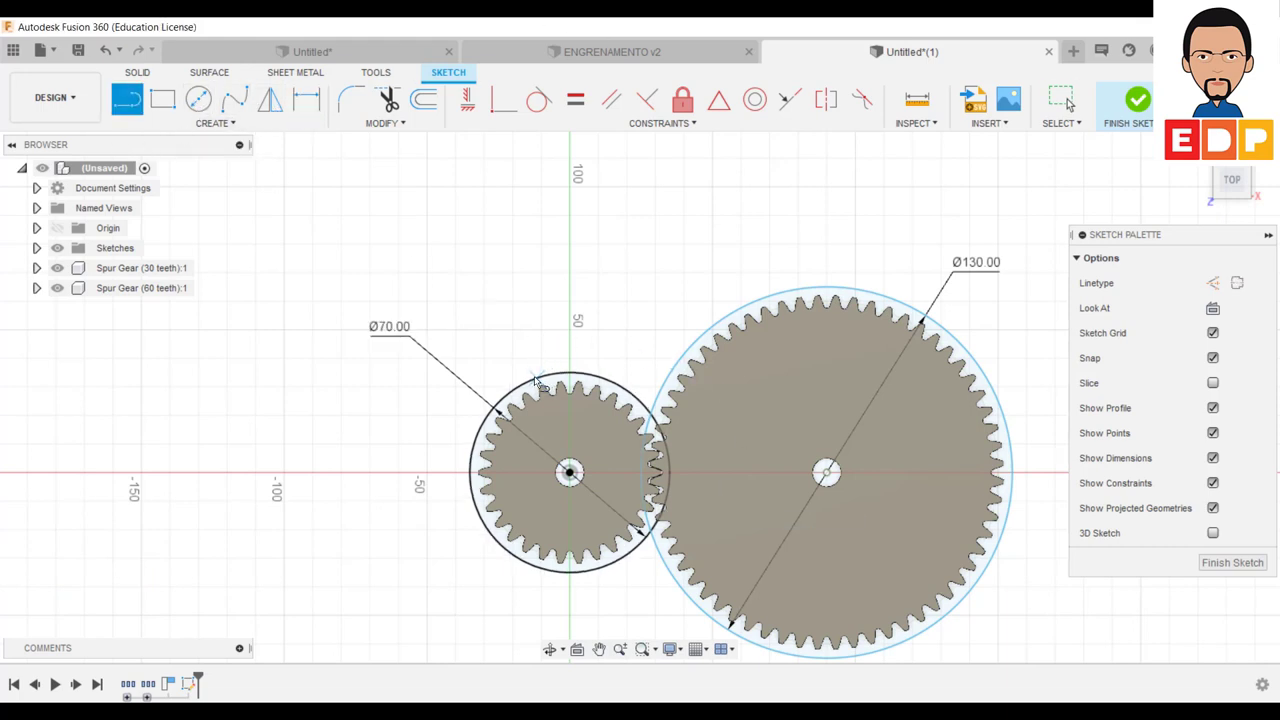
left_click(536, 380)
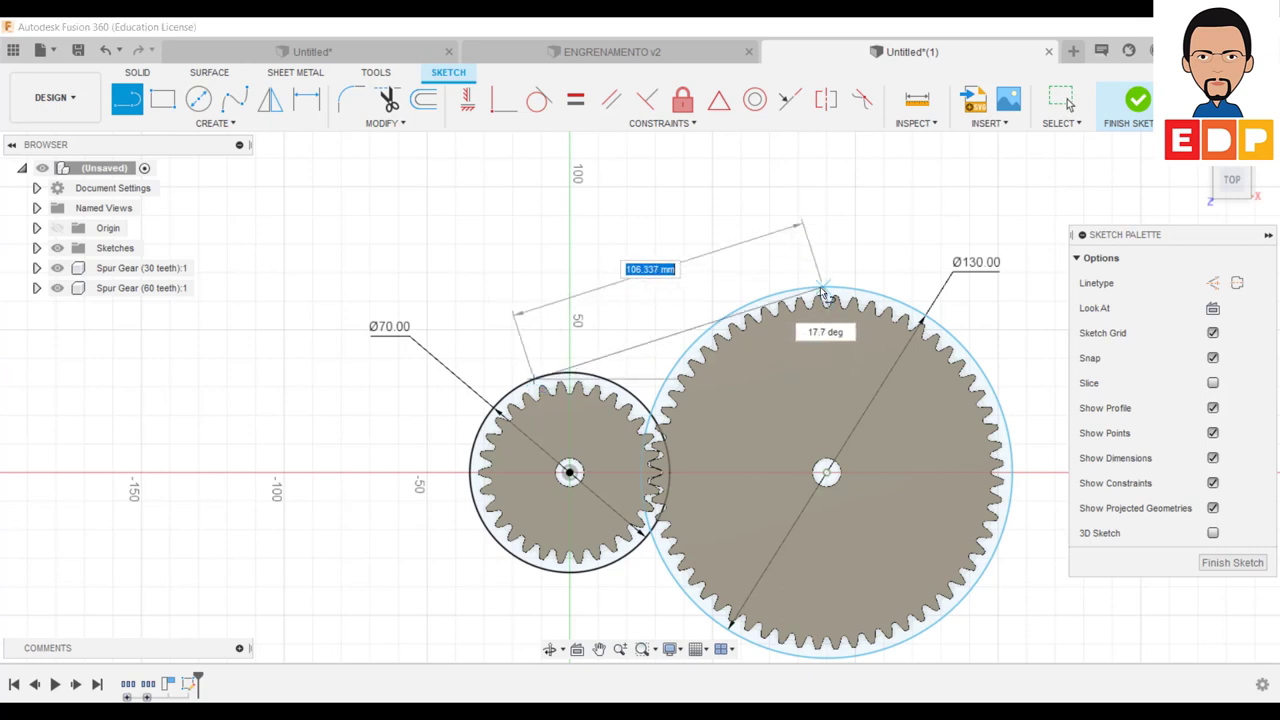
left_click(766, 299)
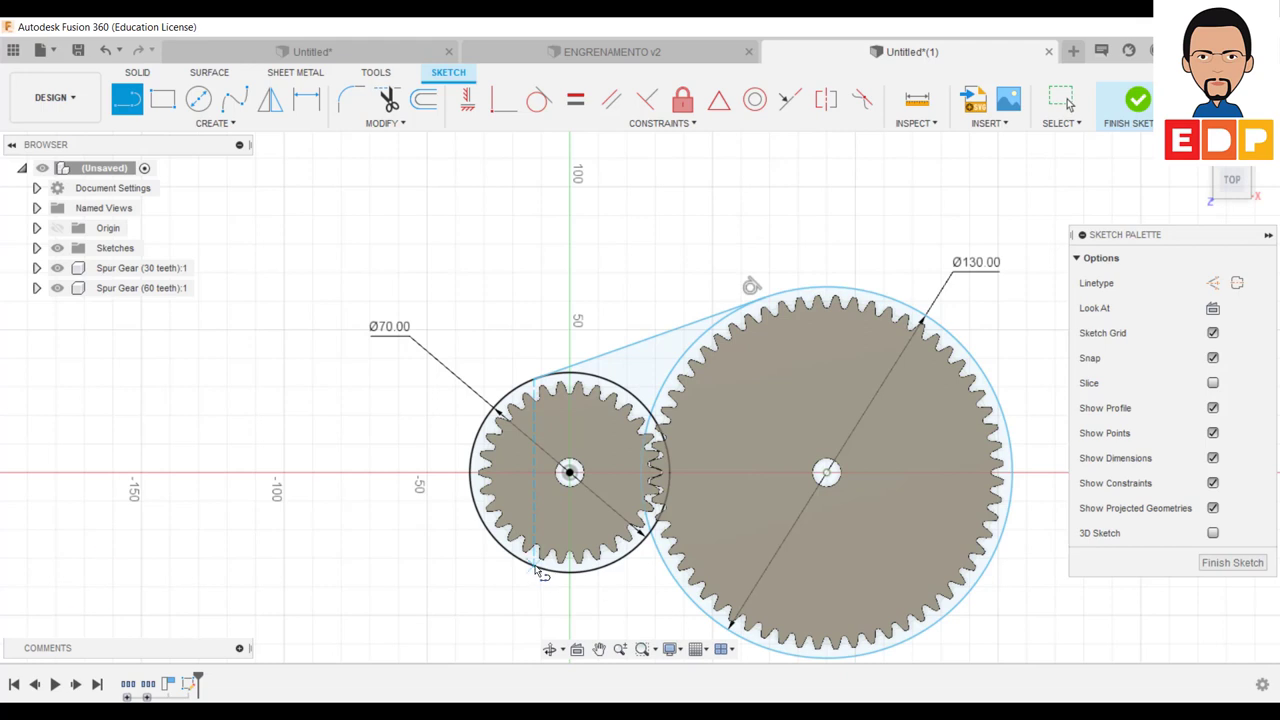
left_click(535, 567)
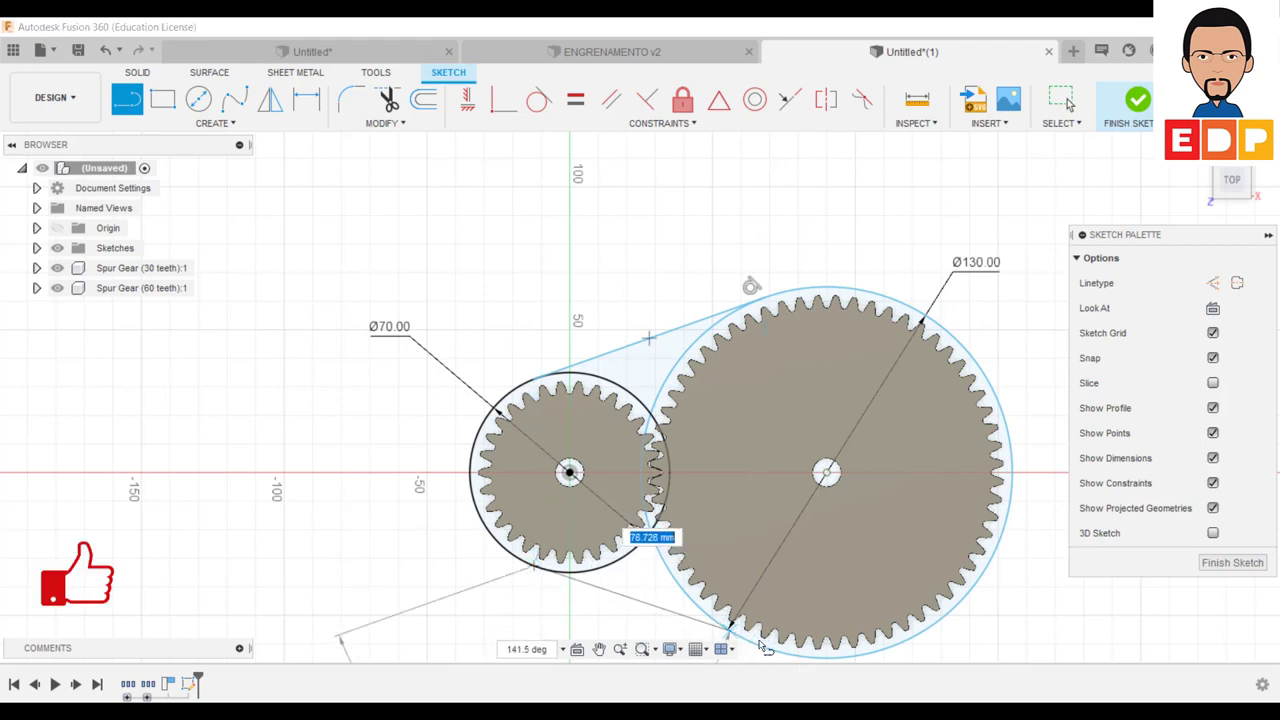
left_click(766, 650)
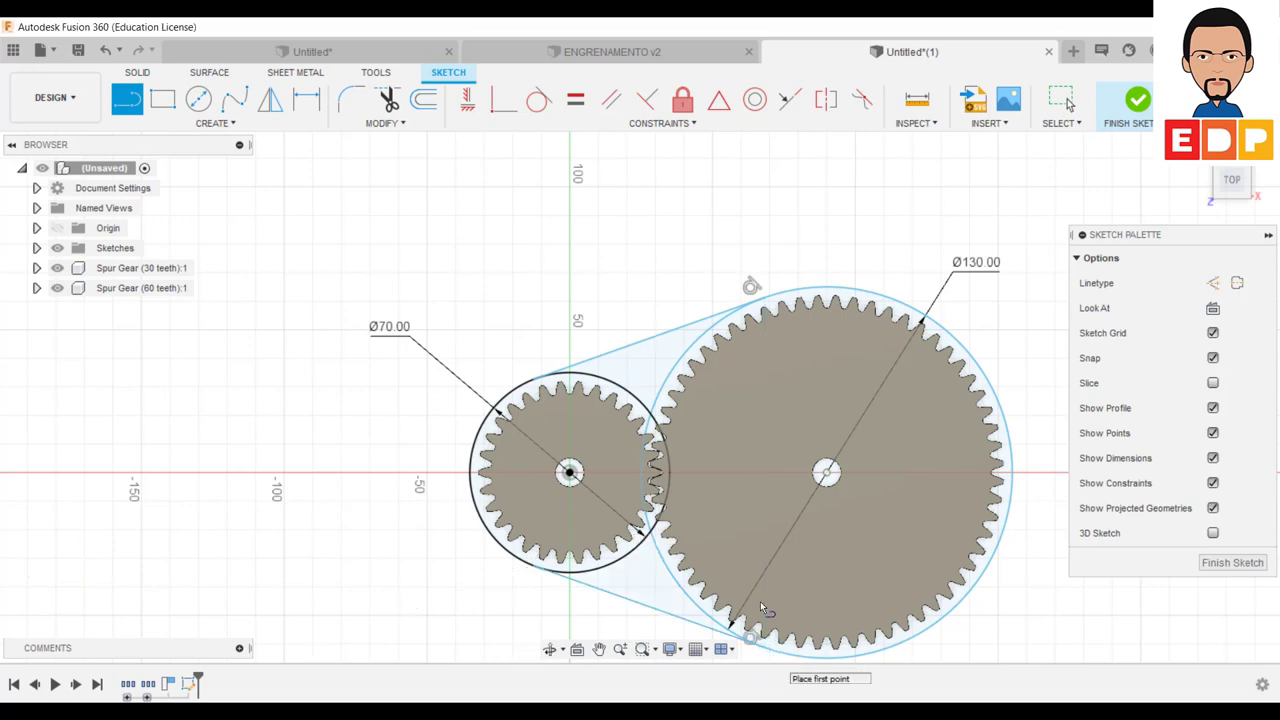
scroll(705, 592, "up", 2)
scroll(1142, 313, "down", 2)
mouse_move(1232, 185)
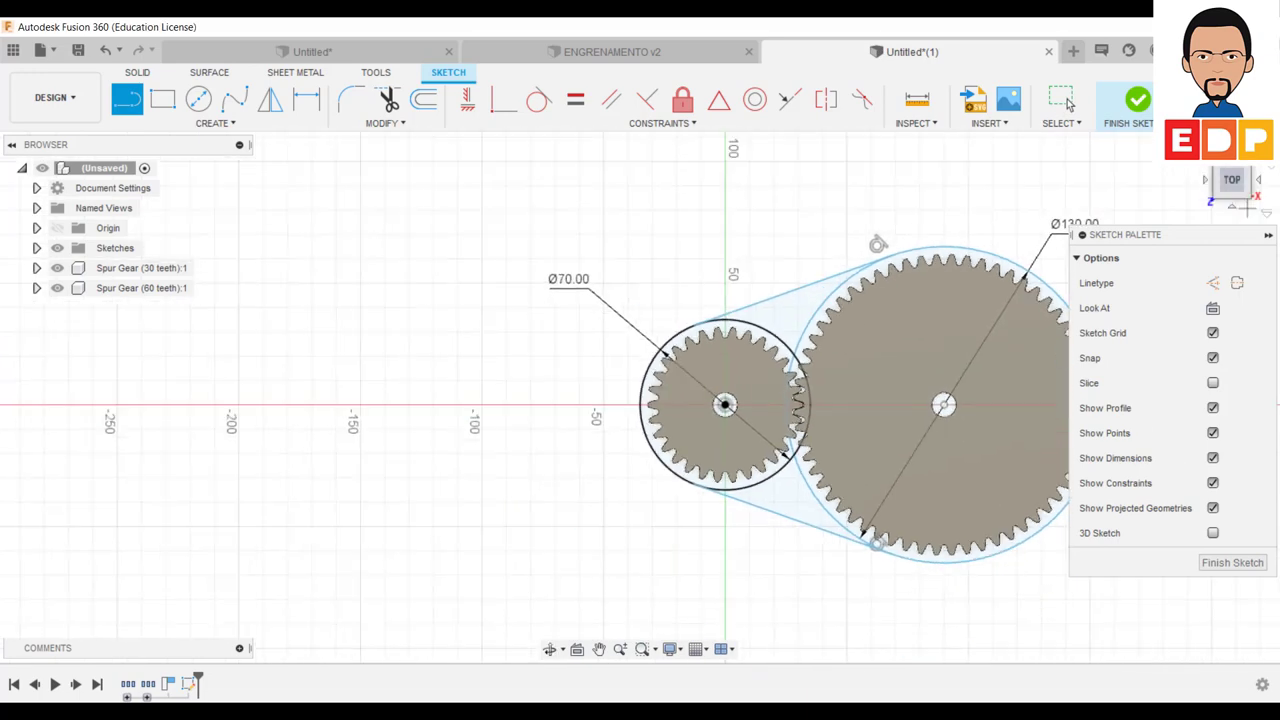
left_click(1249, 172)
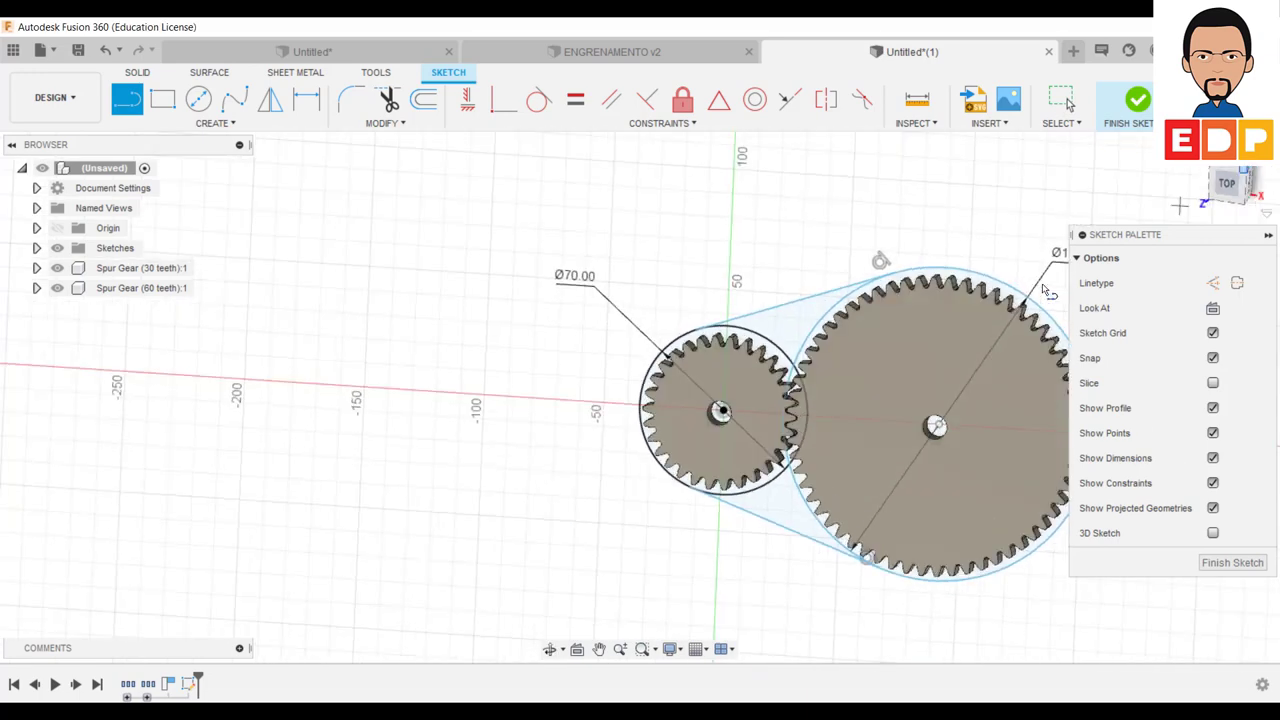
left_click(1252, 178)
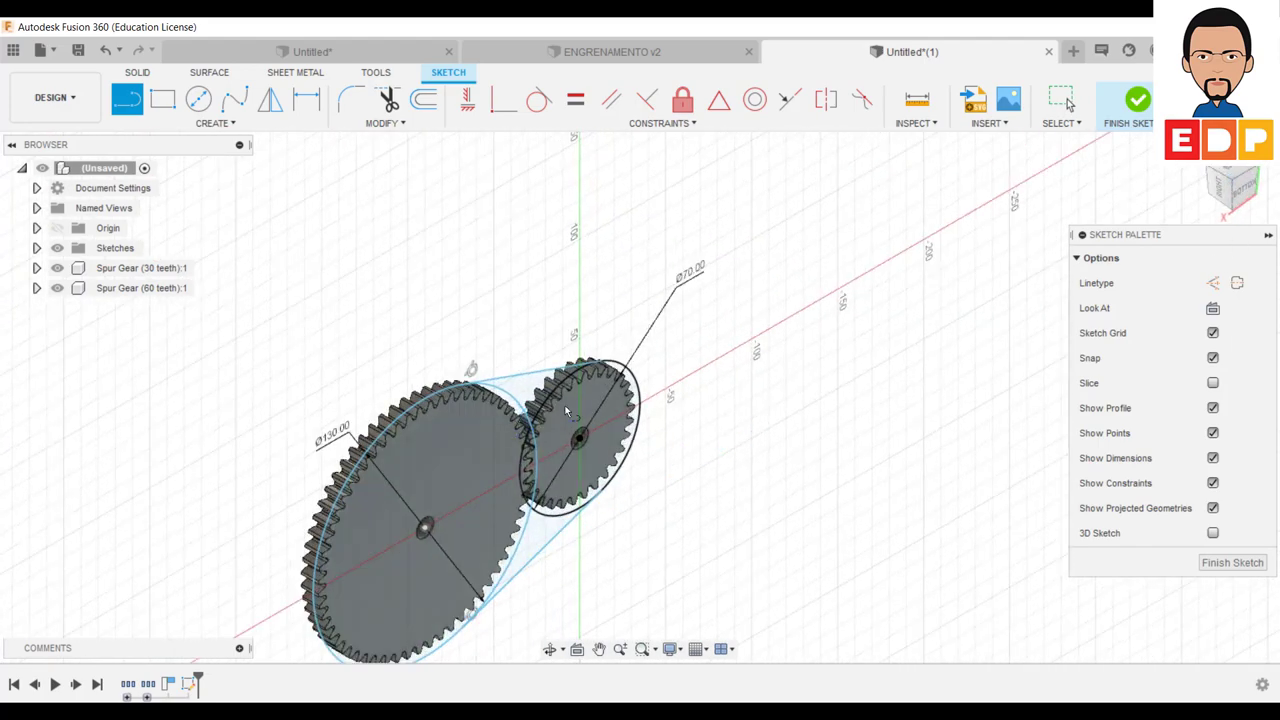
scroll(551, 445, "up", 3)
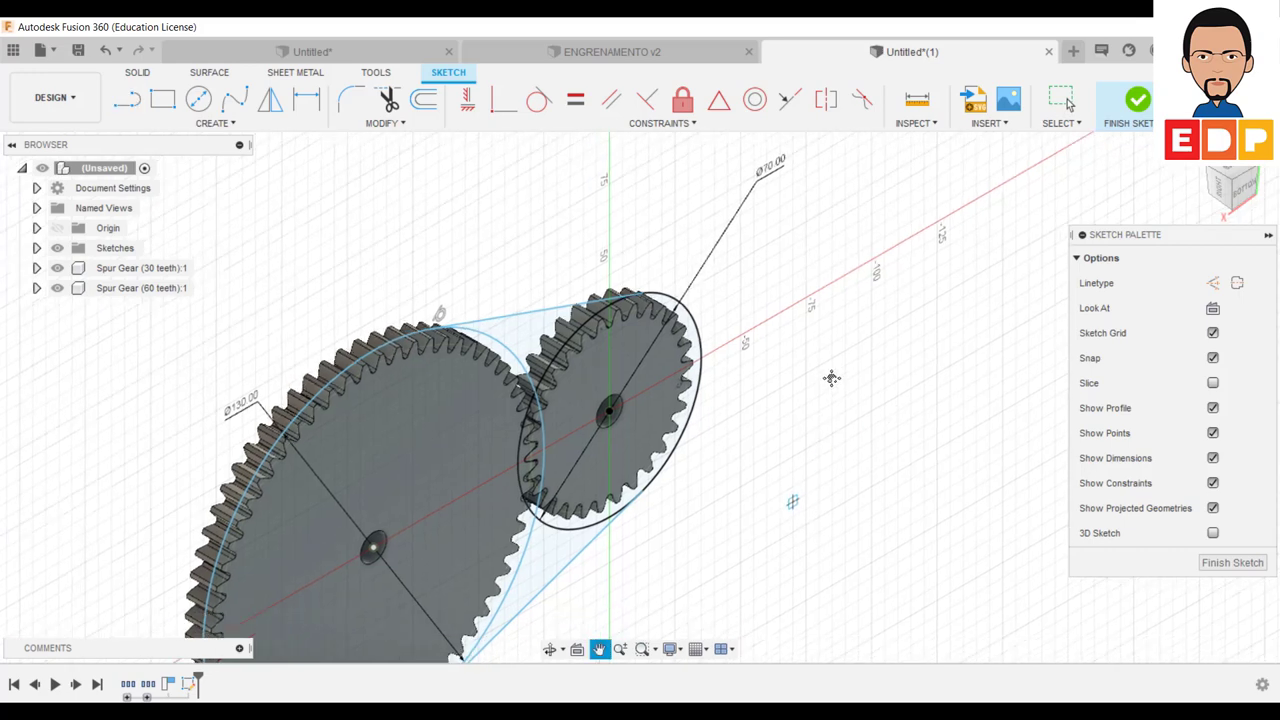
middle_click_drag(563, 570, 617, 418)
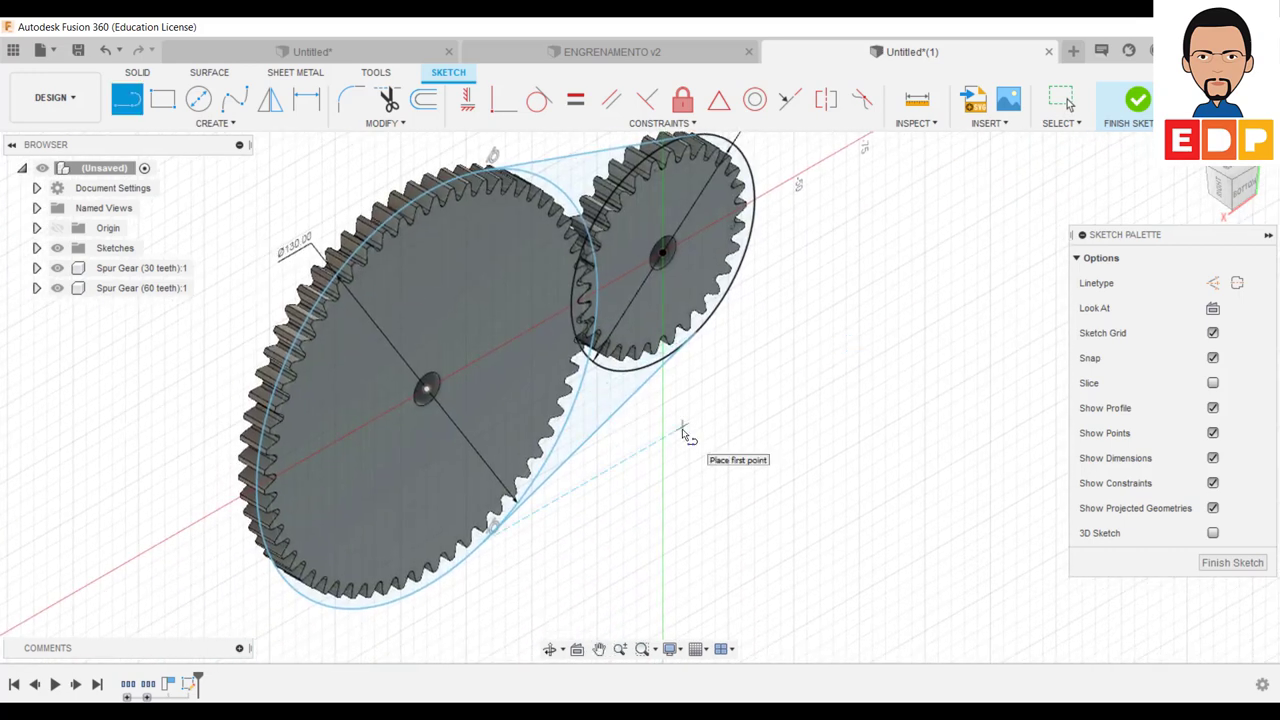
key("Escape")
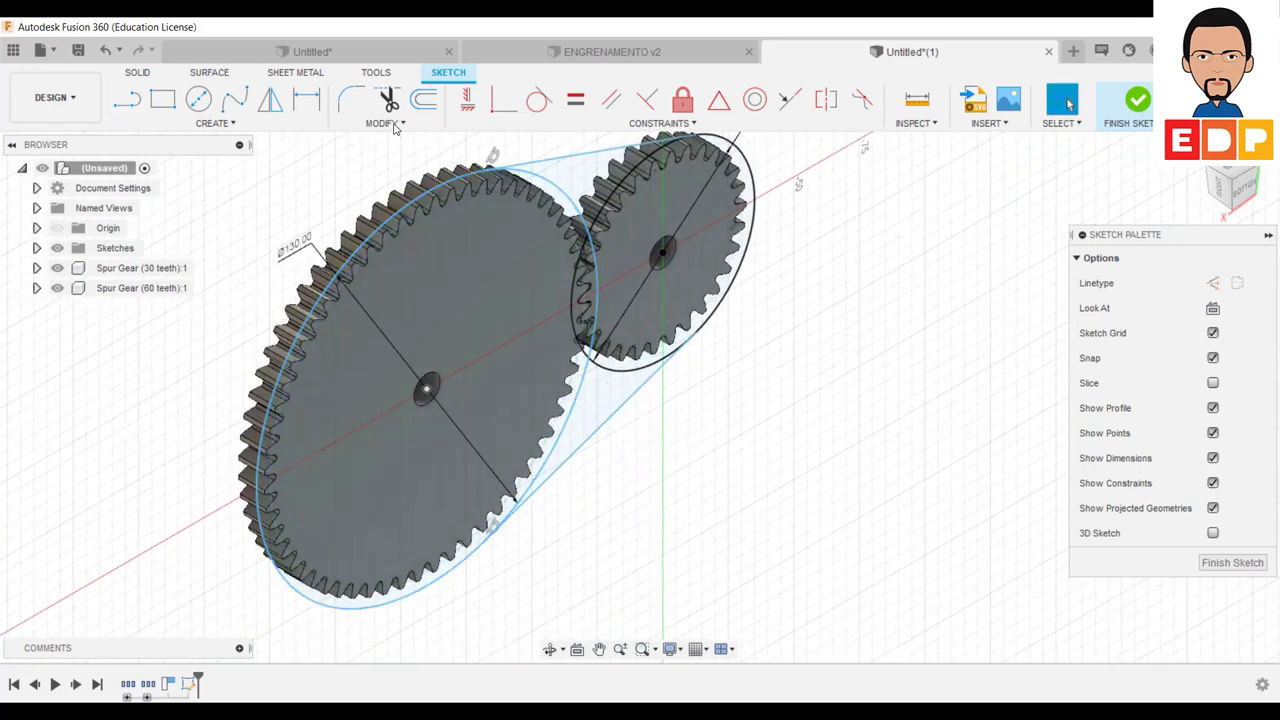
Step: Trim the three inner circle arcs between the tangent lines and finish the sketch
left_click(390, 103)
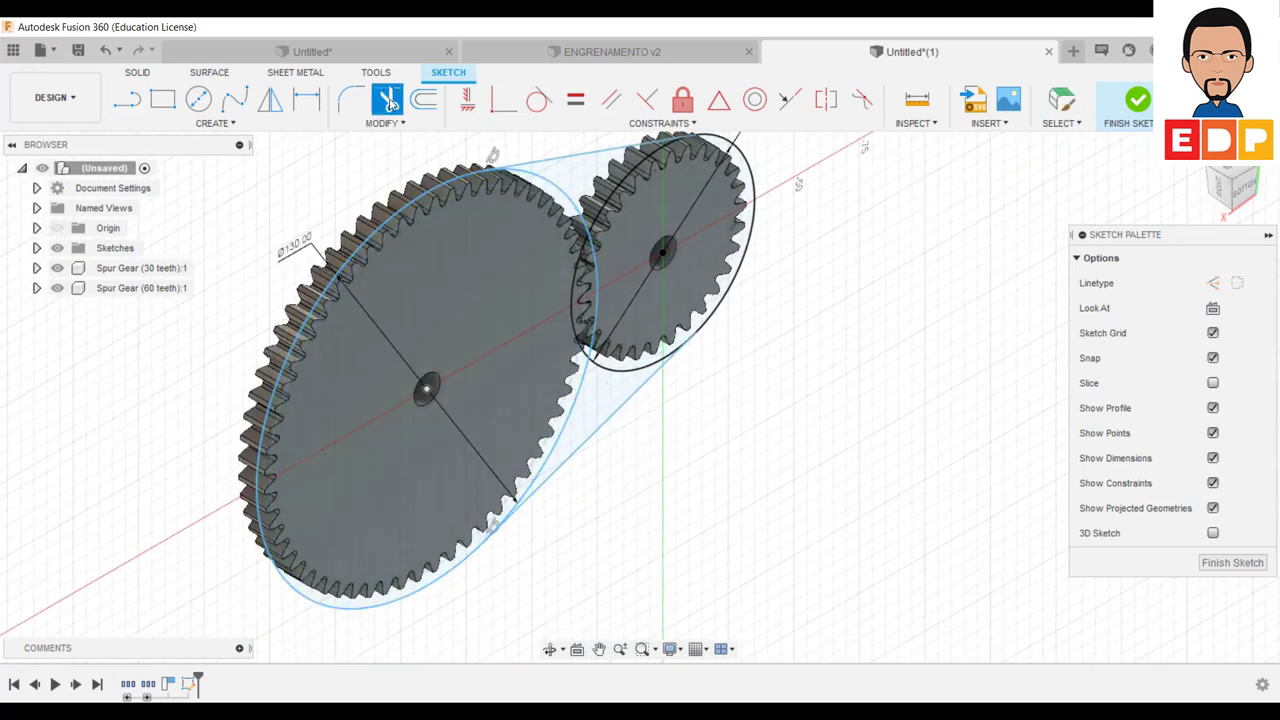
left_click(578, 403)
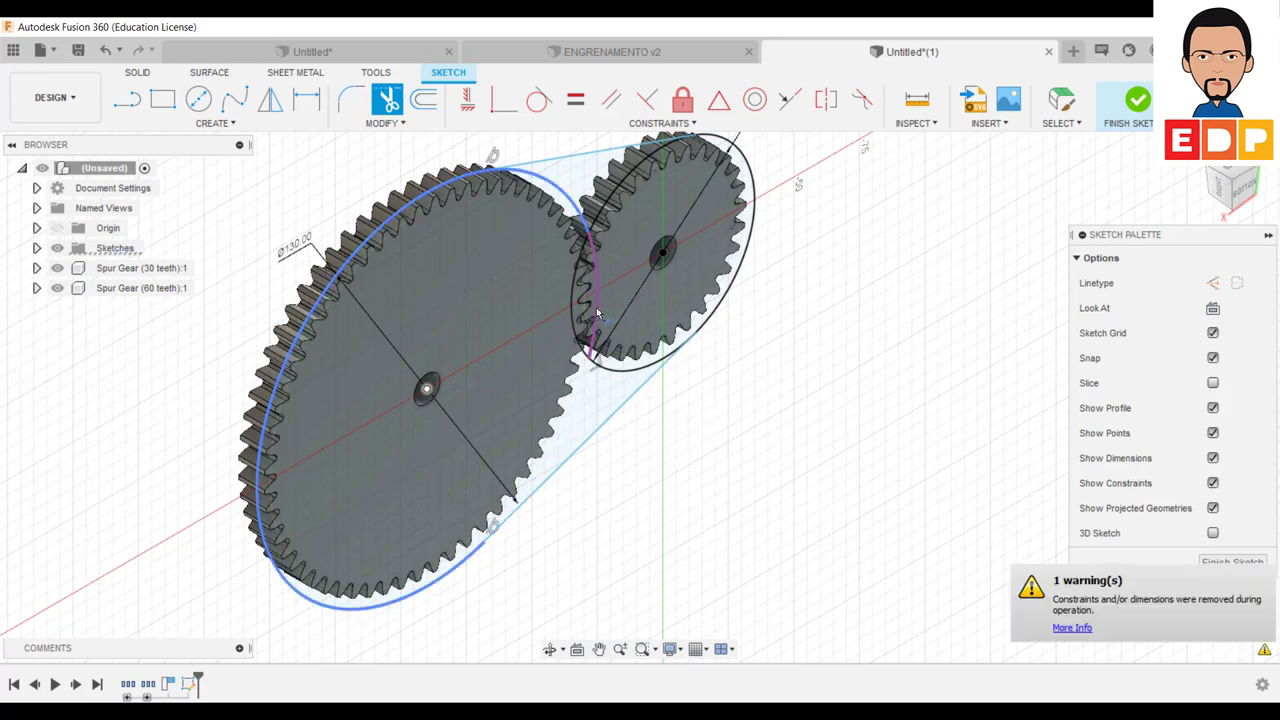
left_click(576, 277)
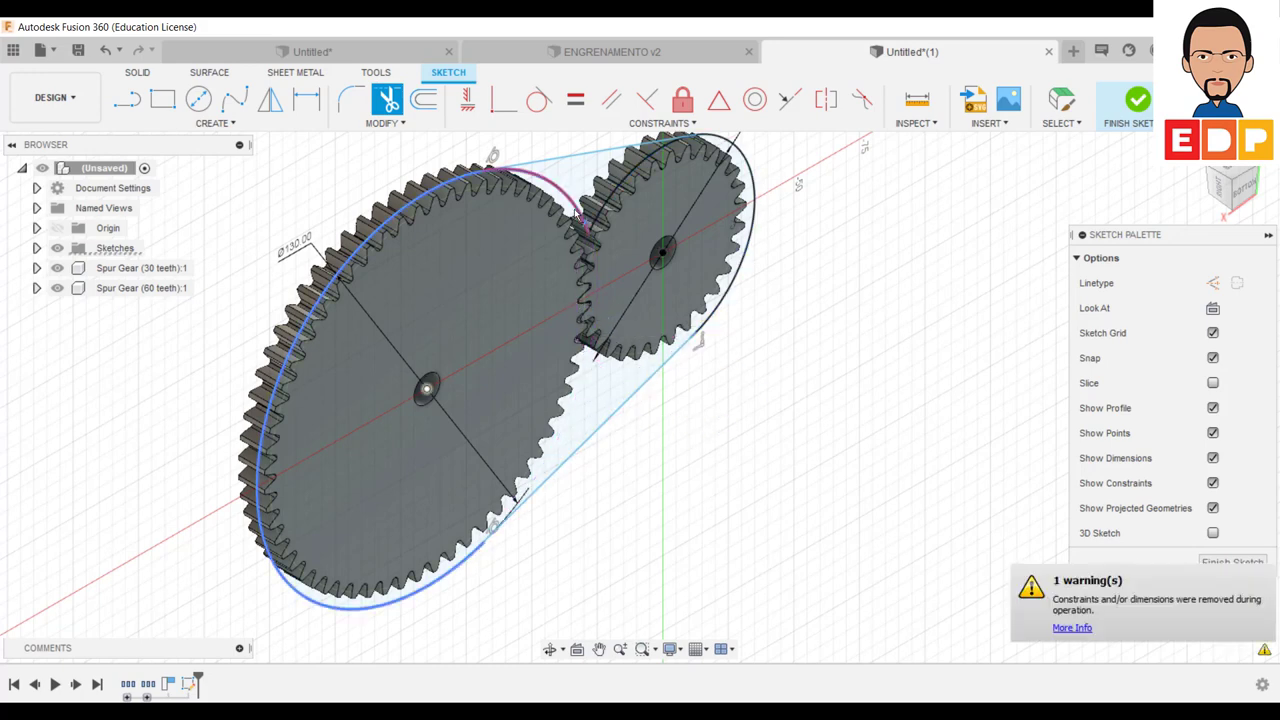
left_click(580, 214)
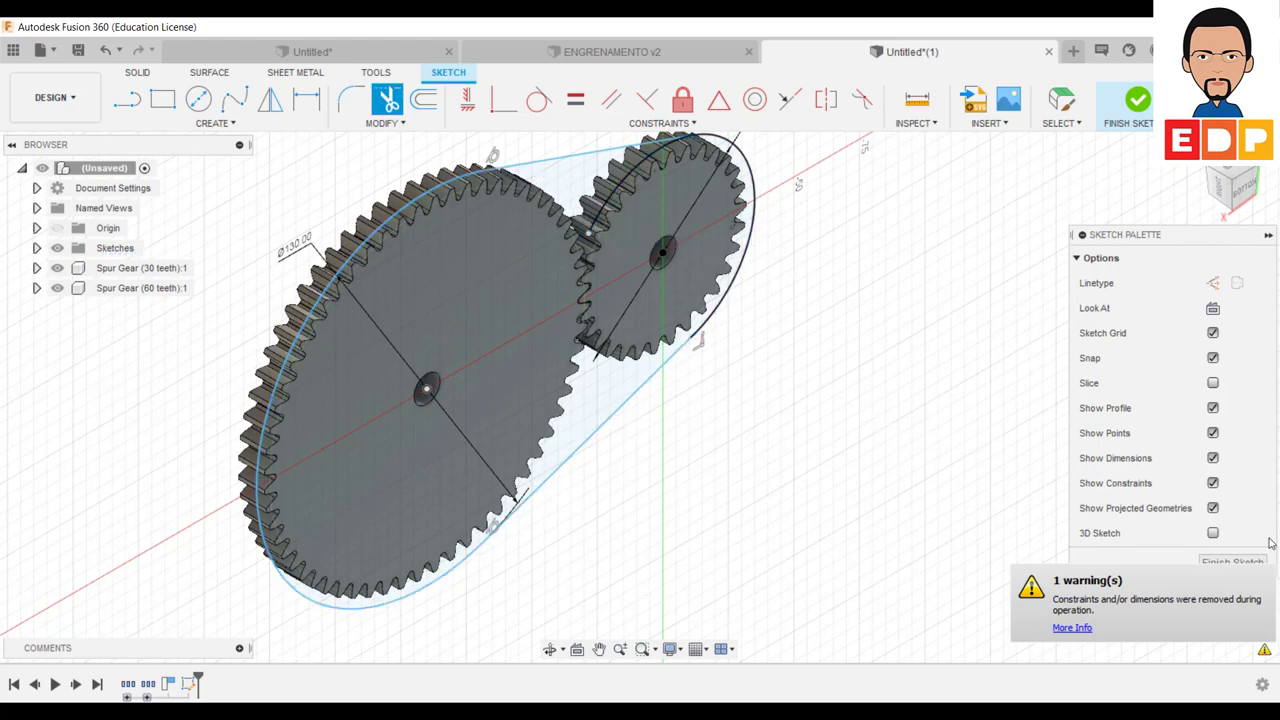
key("F6")
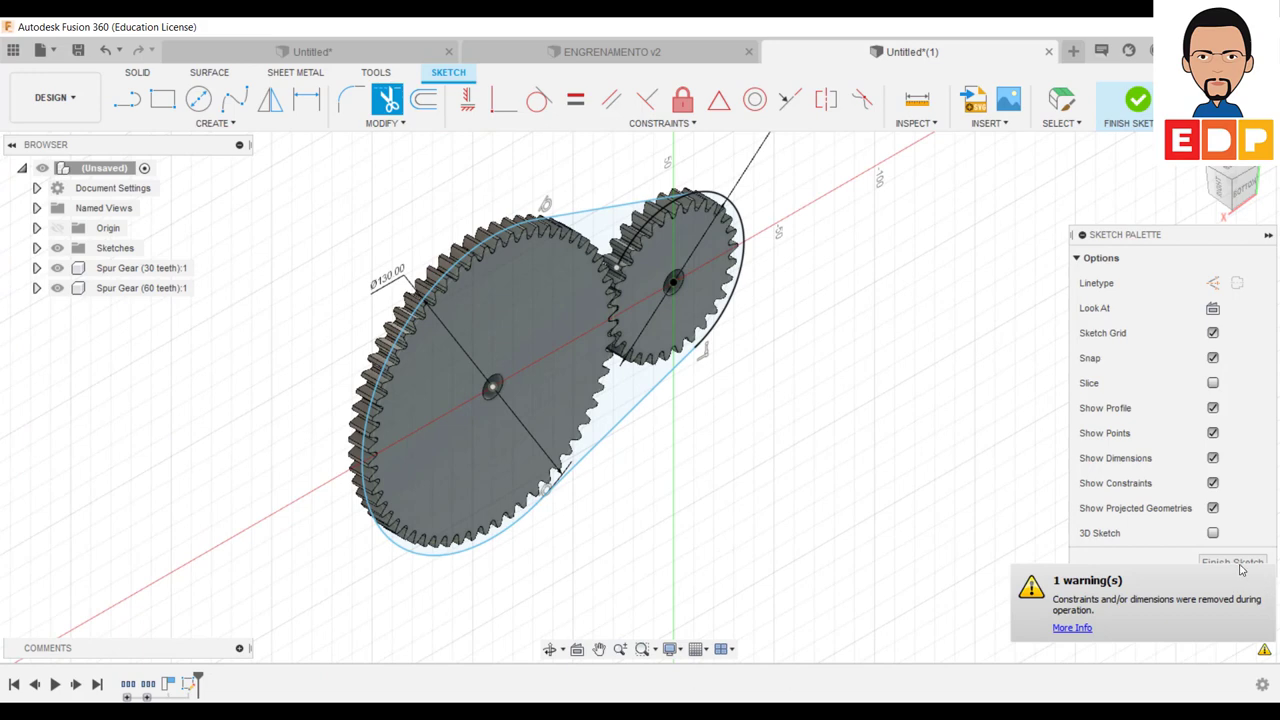
left_click(1236, 563)
Step: Extrude the housing outline 10 mm, flipped behind the gears, as a New Component
left_click(612, 428)
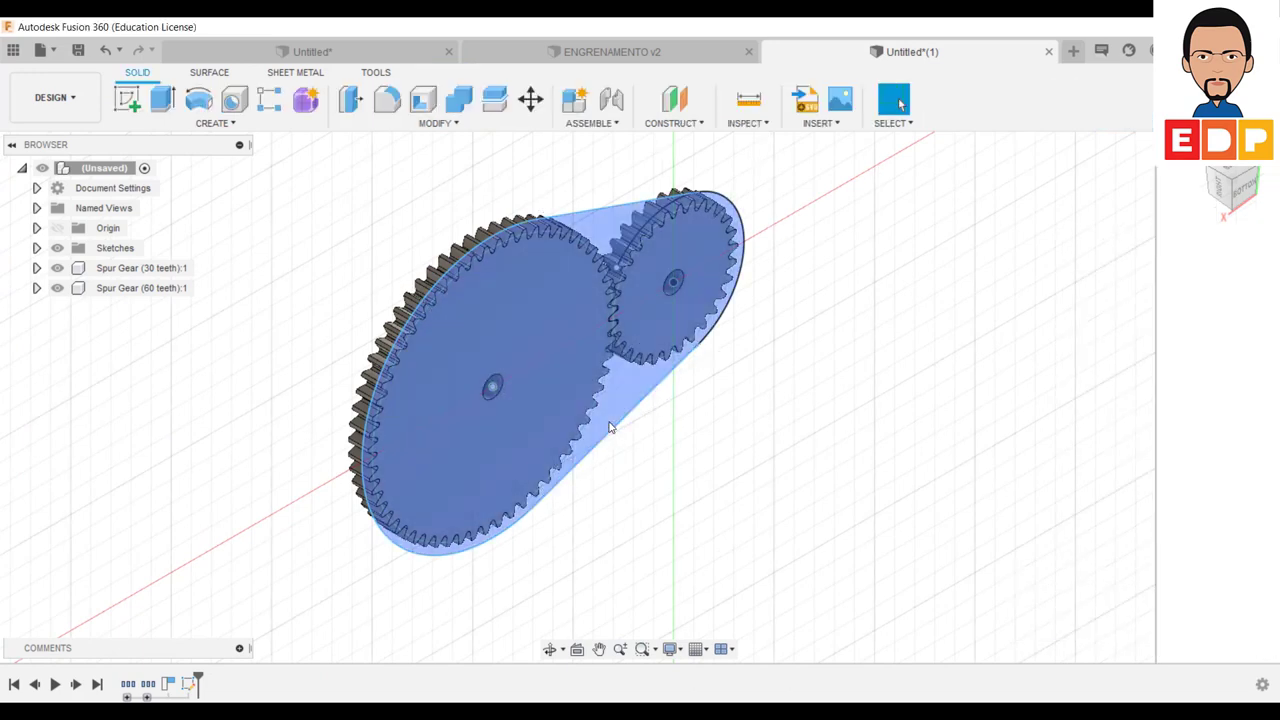
left_click(835, 387)
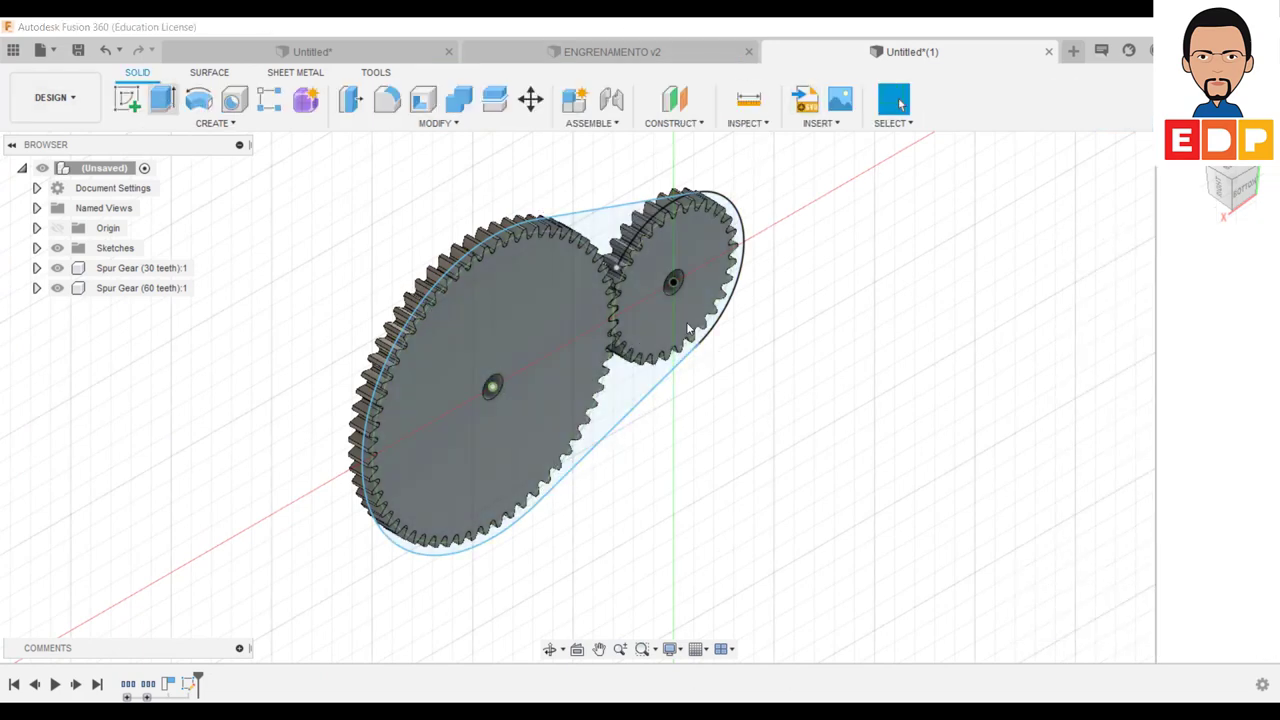
key("e")
left_click(632, 416)
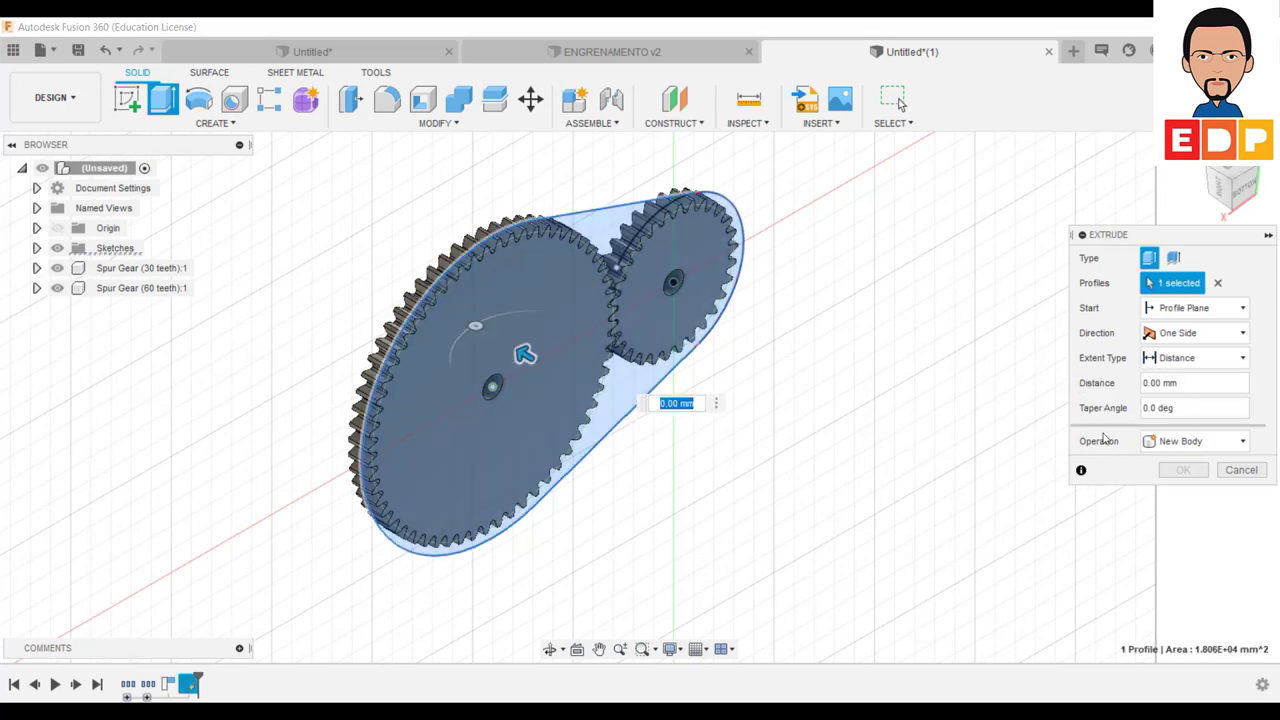
left_click(1158, 384)
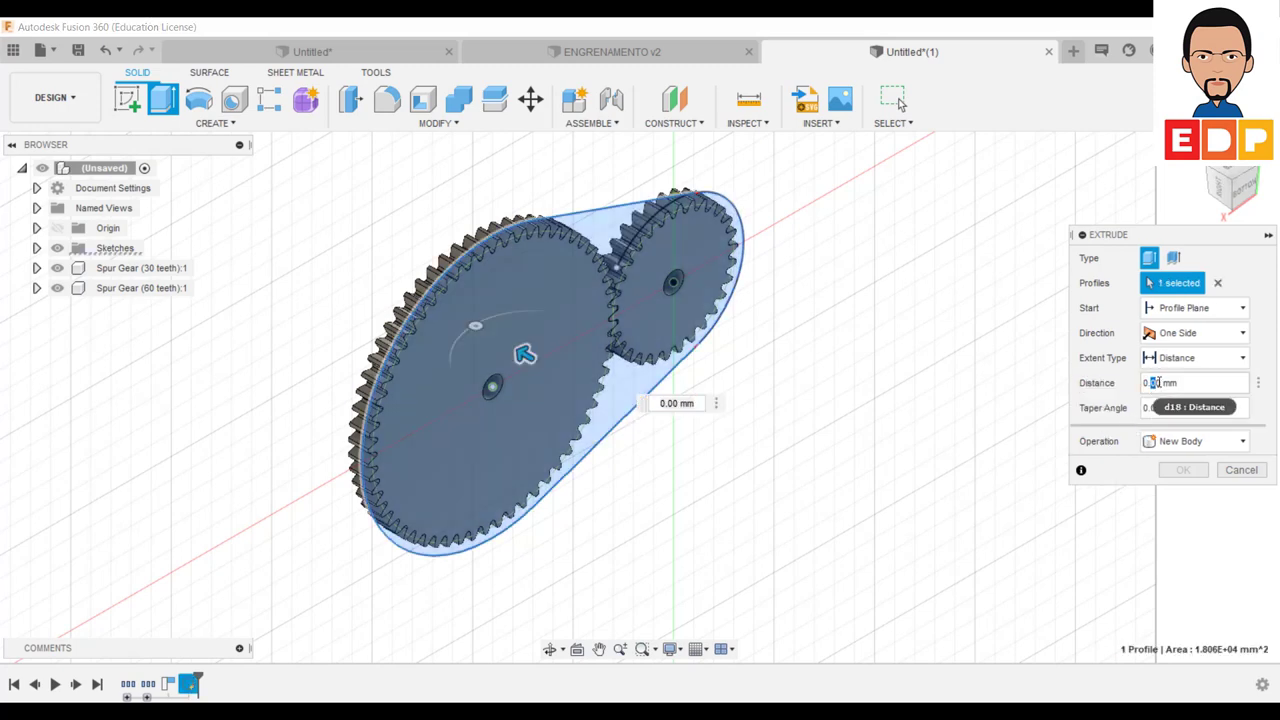
double_click(1154, 383)
type("10")
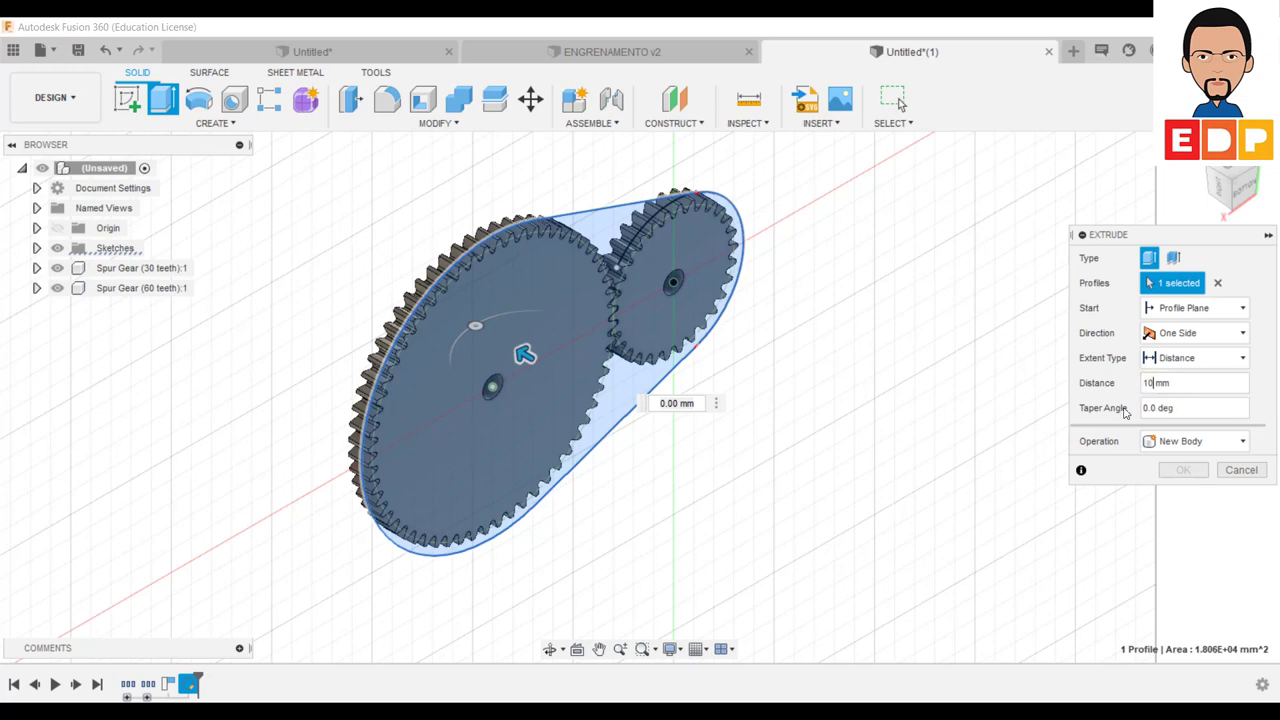
left_click(1206, 445)
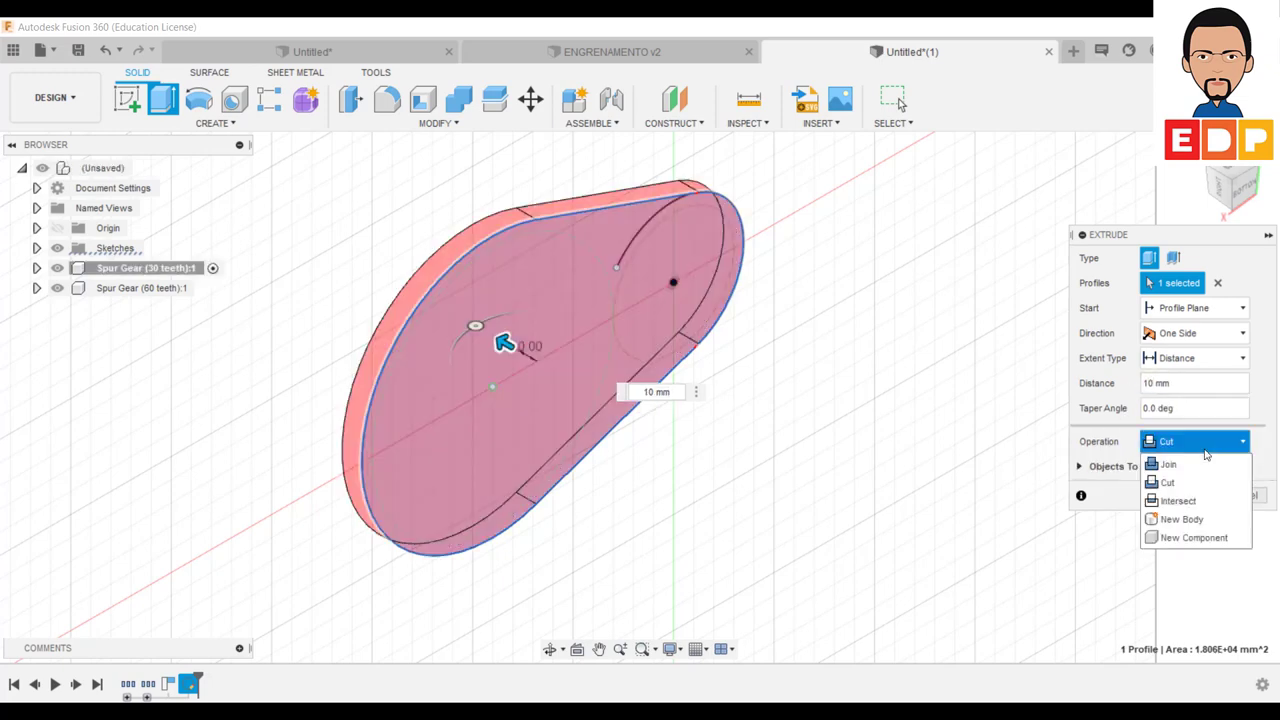
left_click(1195, 537)
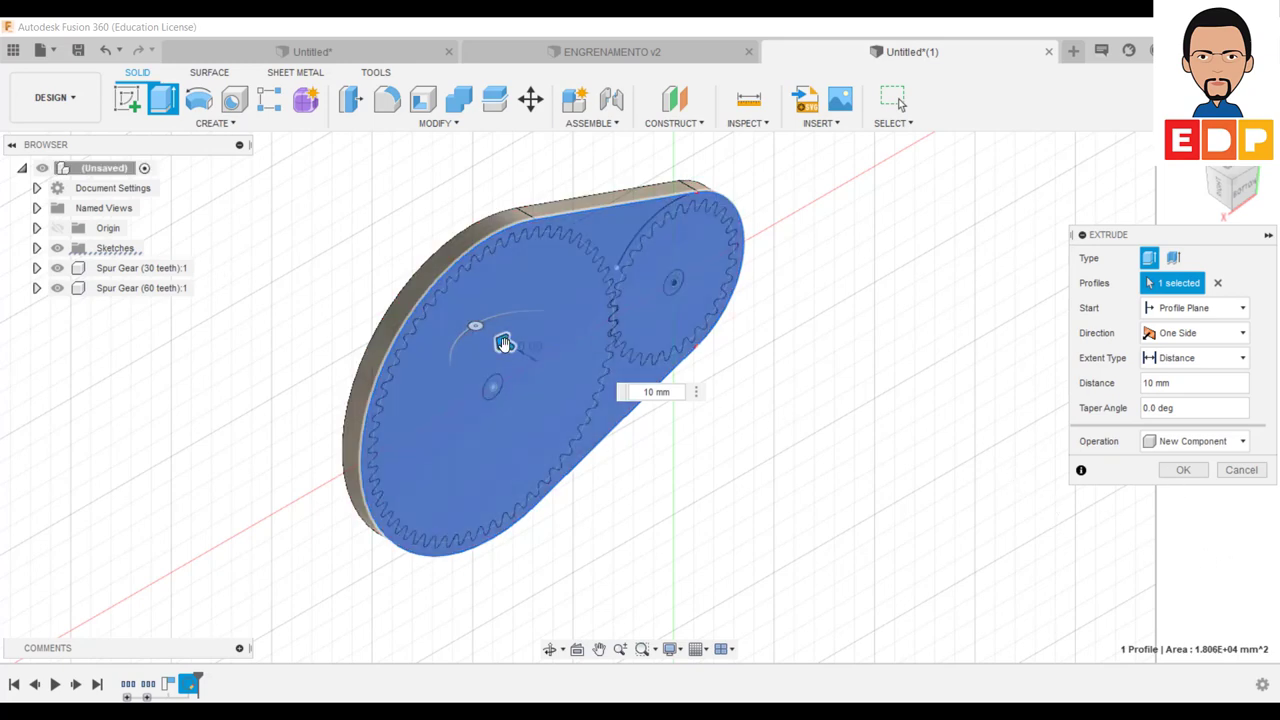
left_click_drag(504, 343, 568, 378)
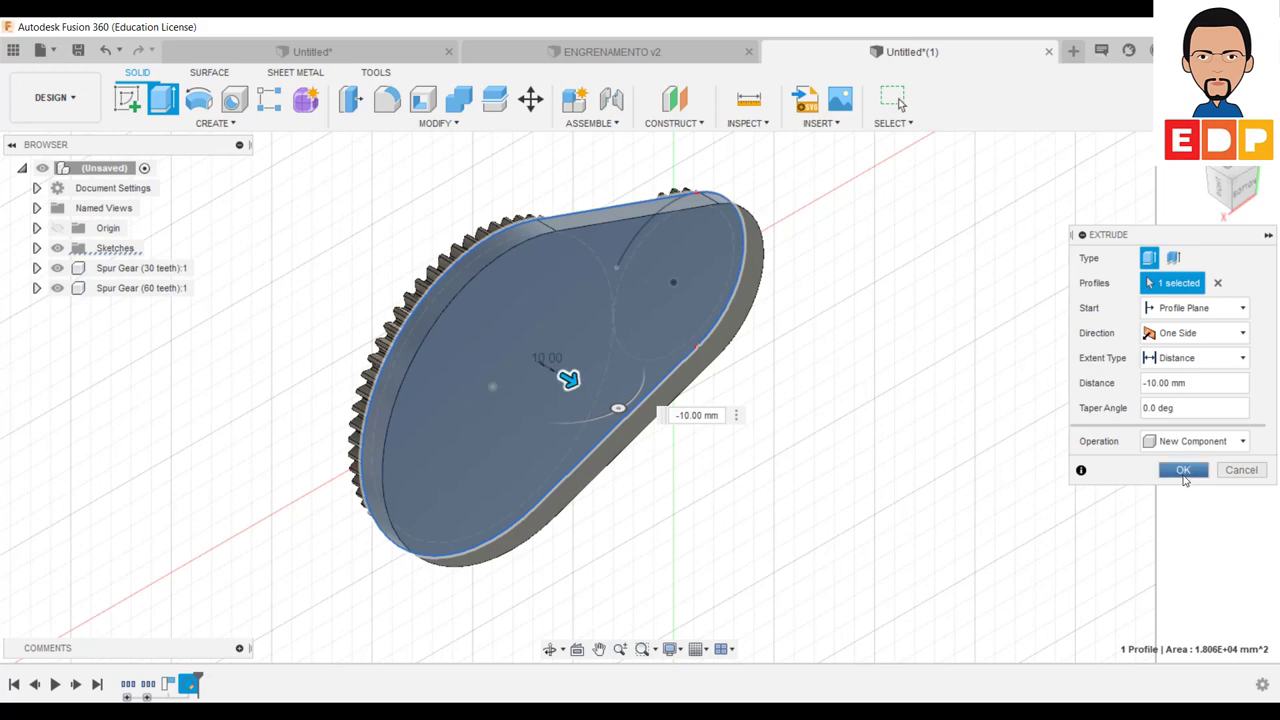
left_click(1184, 475)
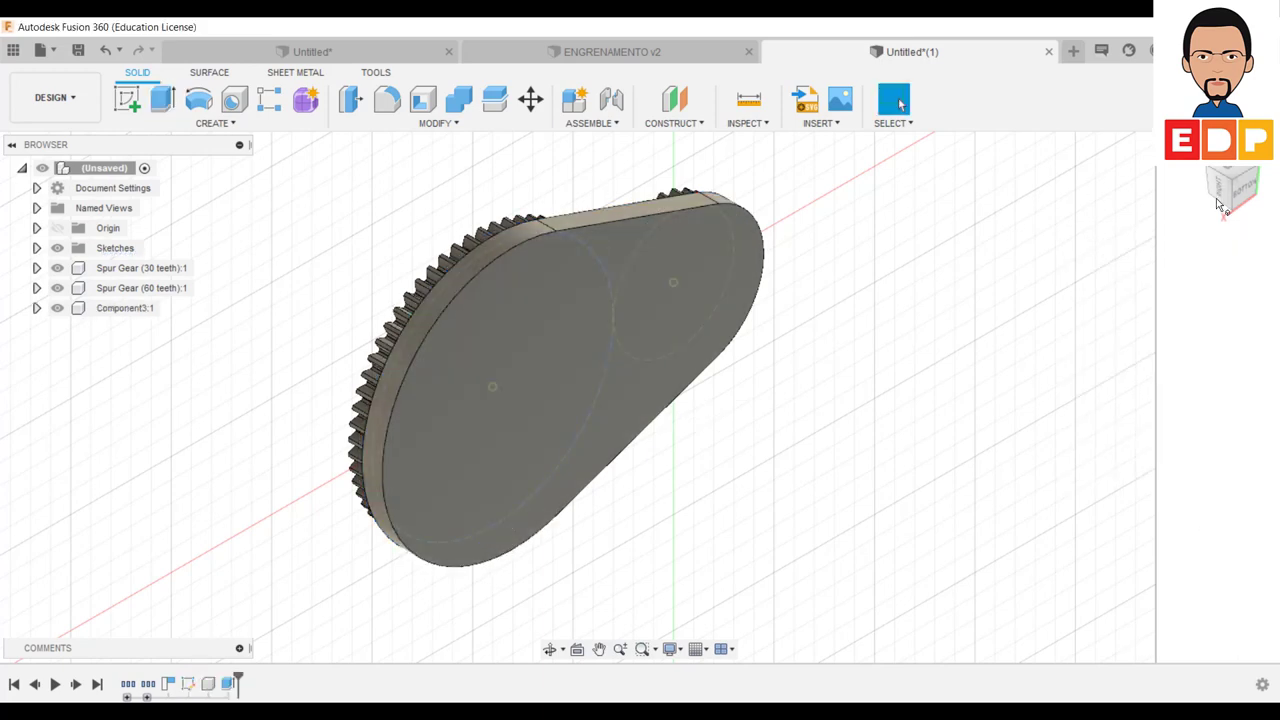
Step: Add a revolute as-built joint about Z between the 30-tooth gear and housing at its hole
left_click(1213, 178)
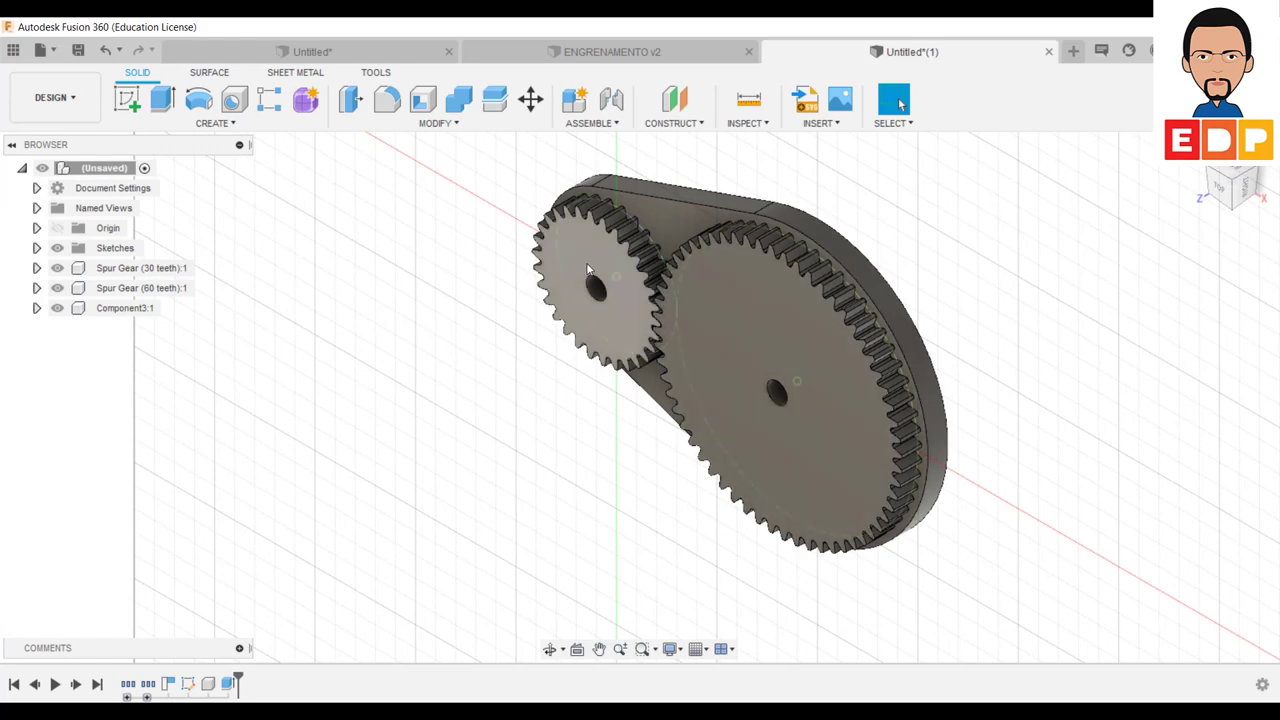
middle_click_drag(531, 478, 483, 540)
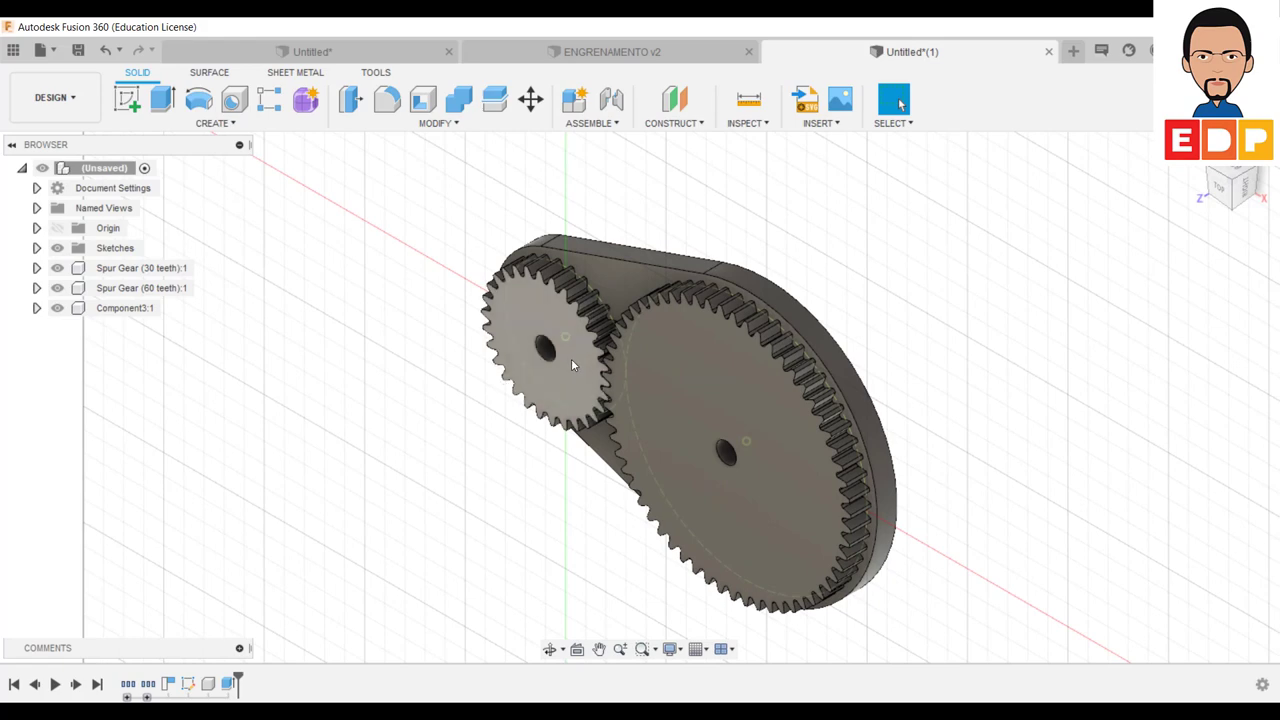
left_click(606, 124)
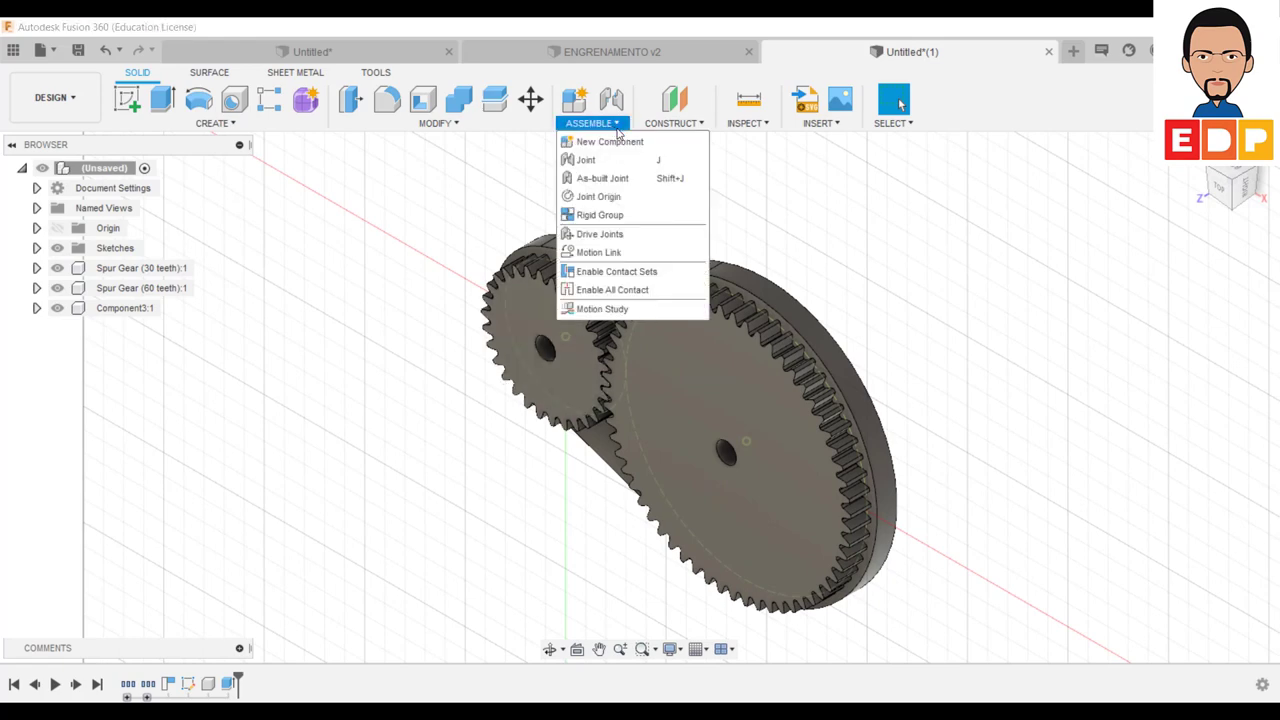
left_click(608, 178)
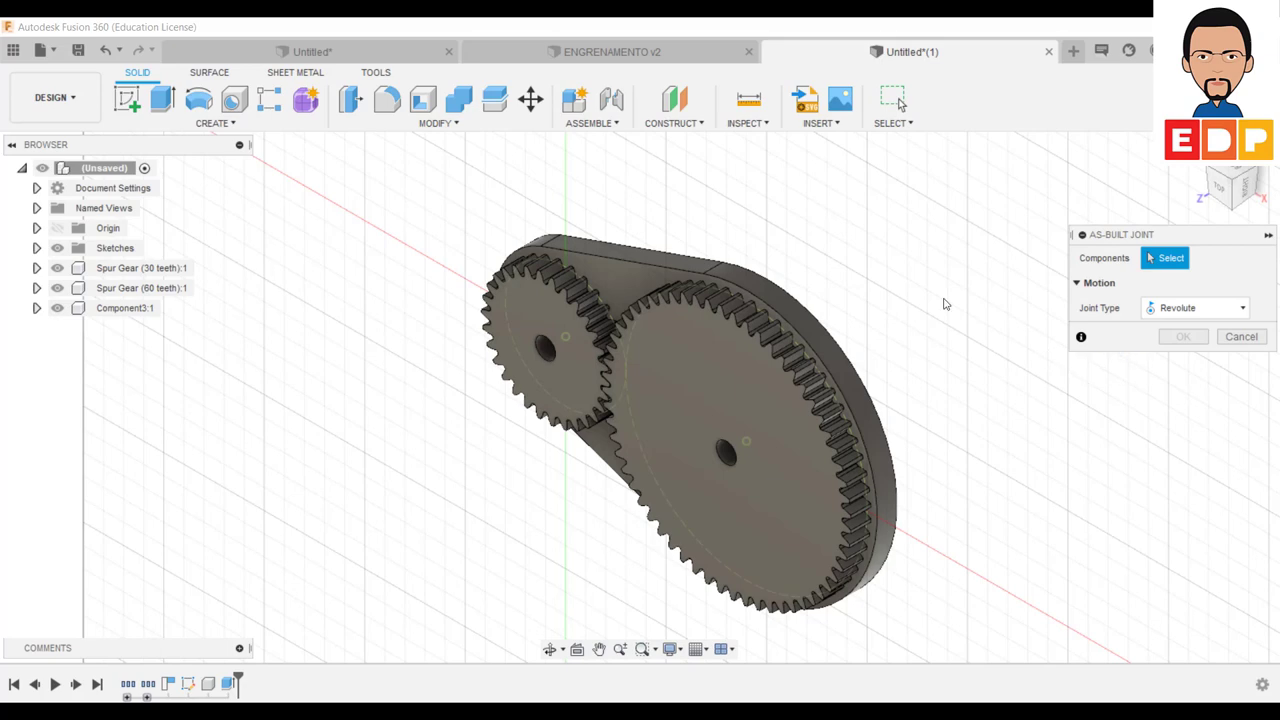
left_click(555, 321)
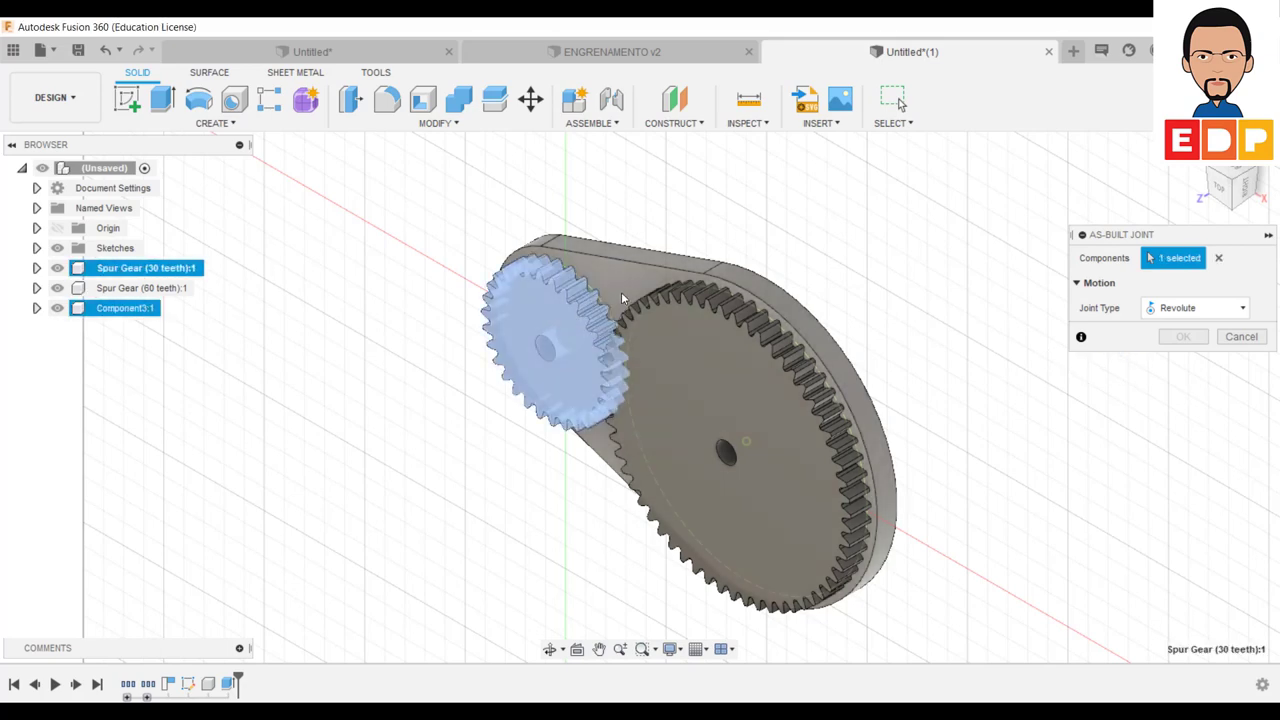
left_click(614, 283)
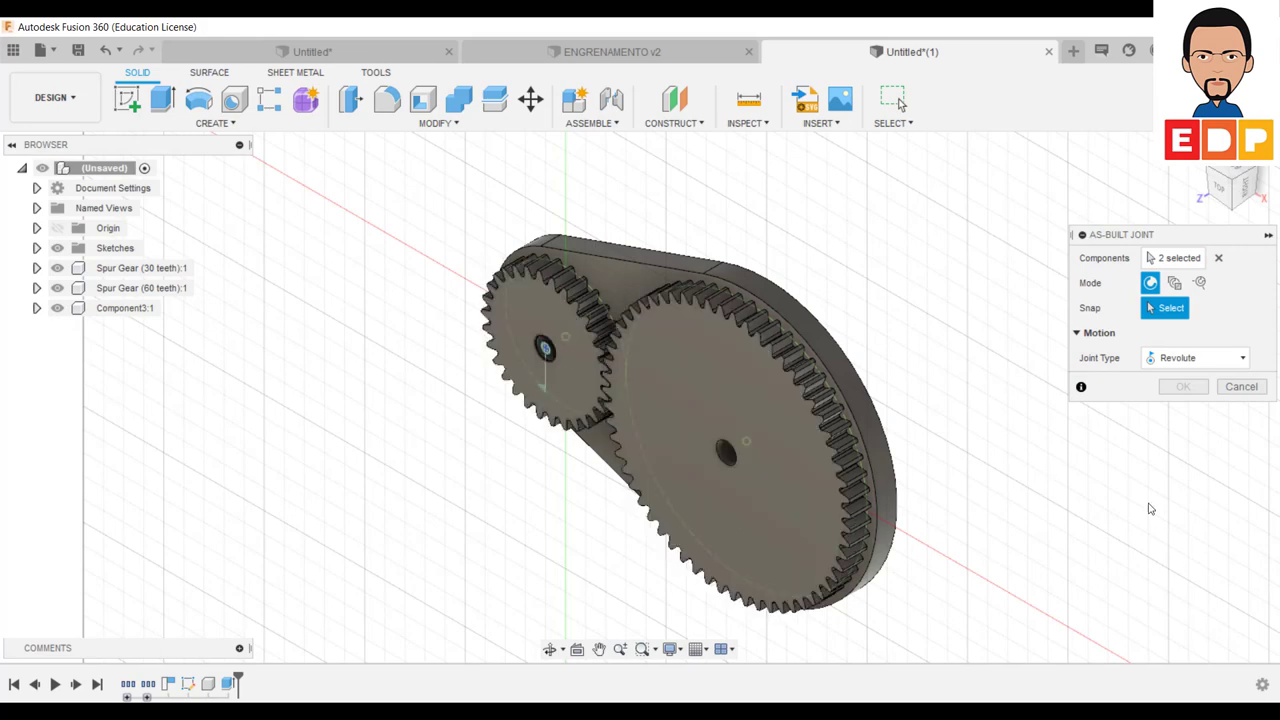
left_click(545, 348)
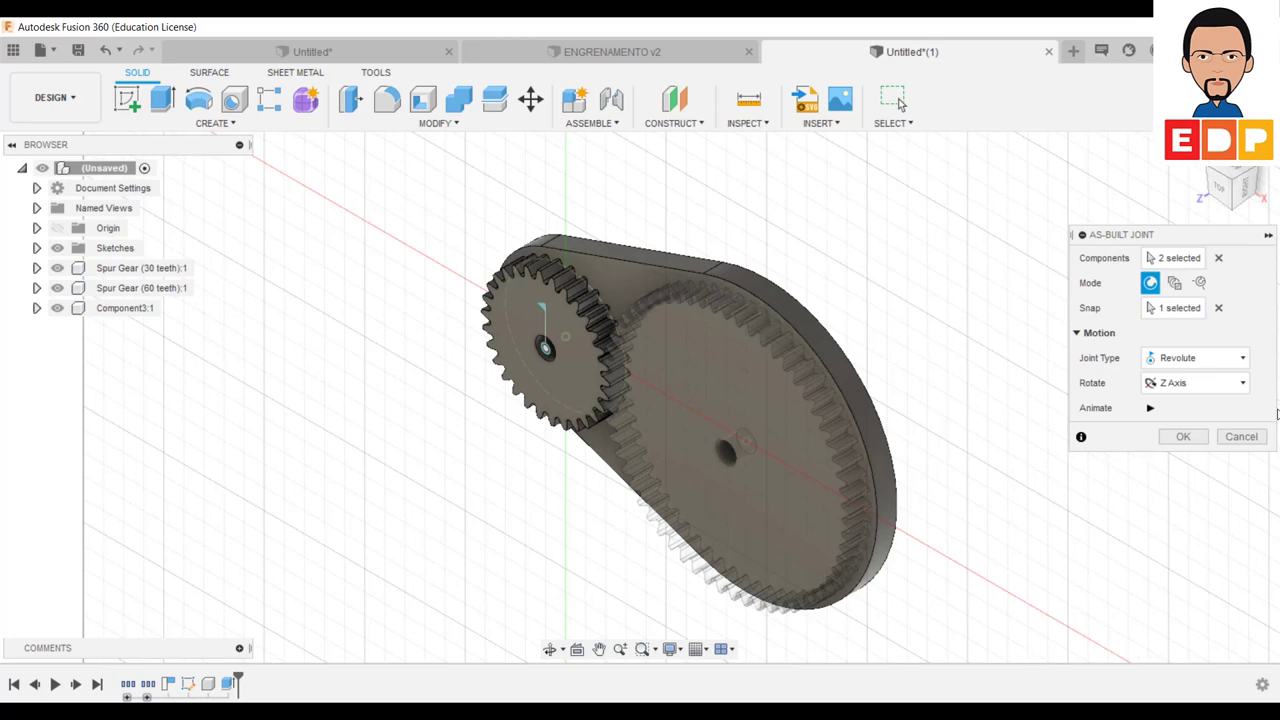
left_click(1197, 443)
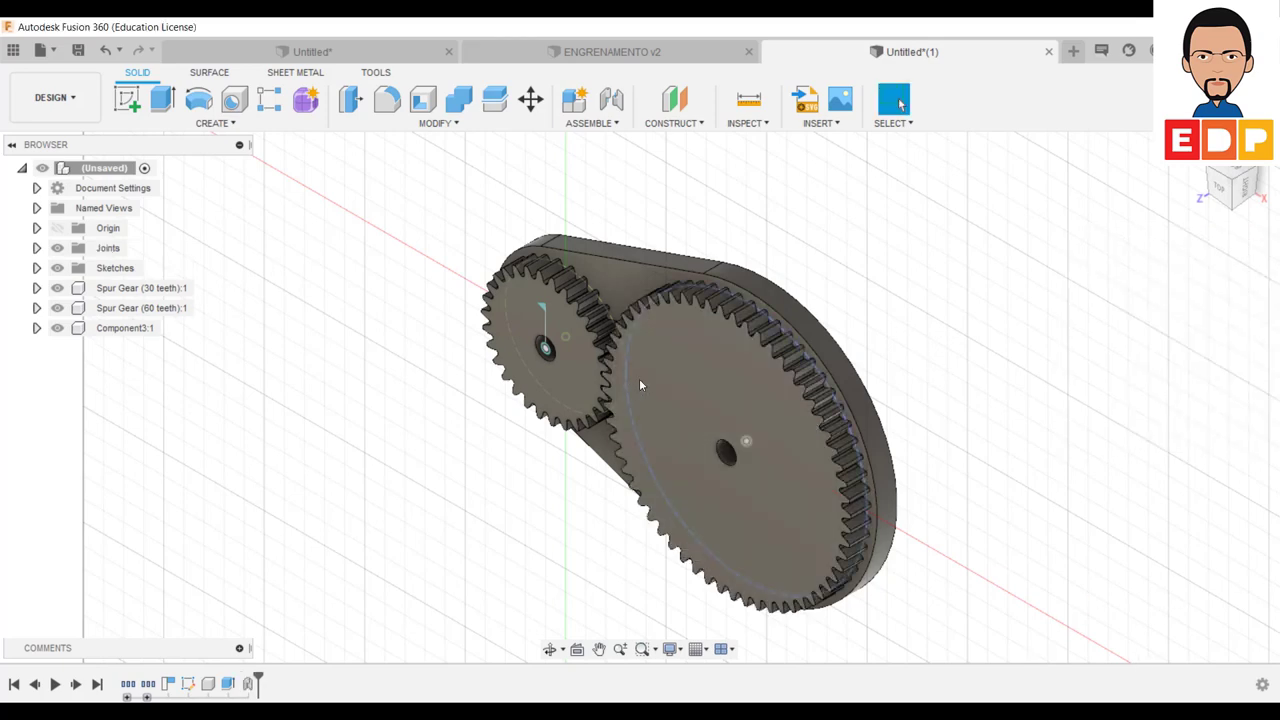
Step: Join the 60-tooth gear to Component3 with a revolute as-built joint snapped to its centre
left_click(600, 123)
left_click(603, 178)
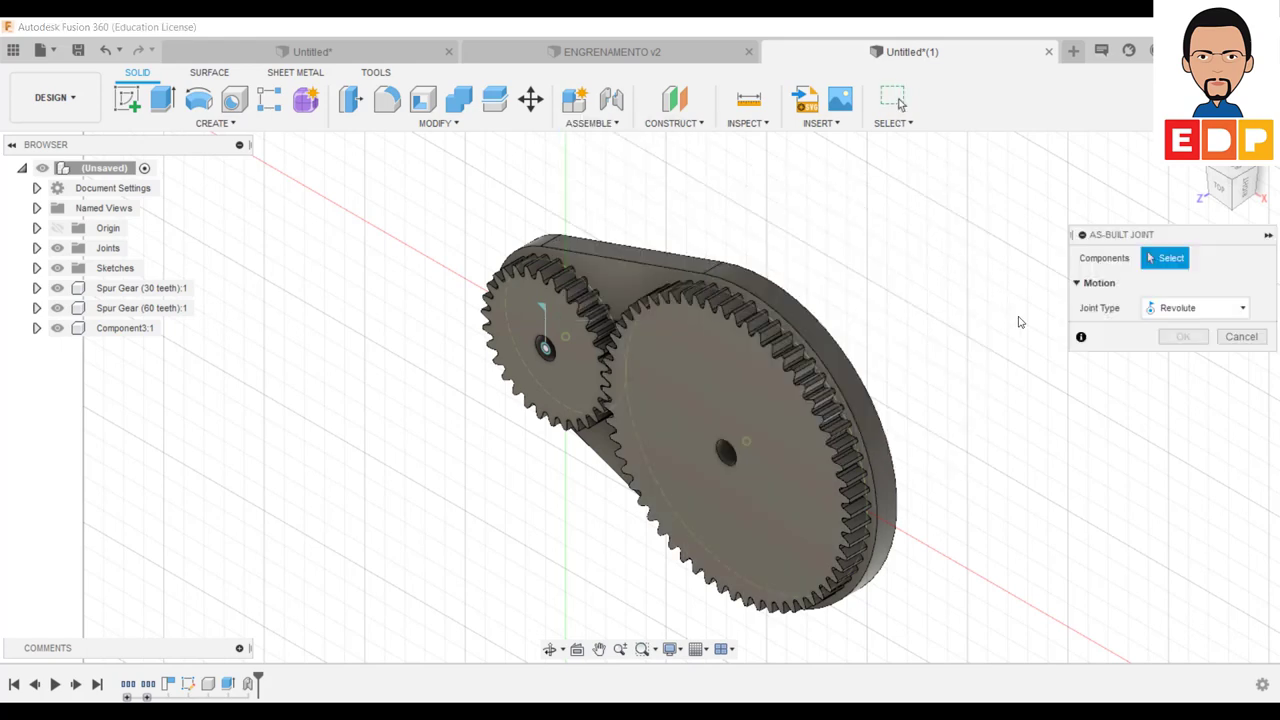
left_click(705, 380)
left_click(705, 379)
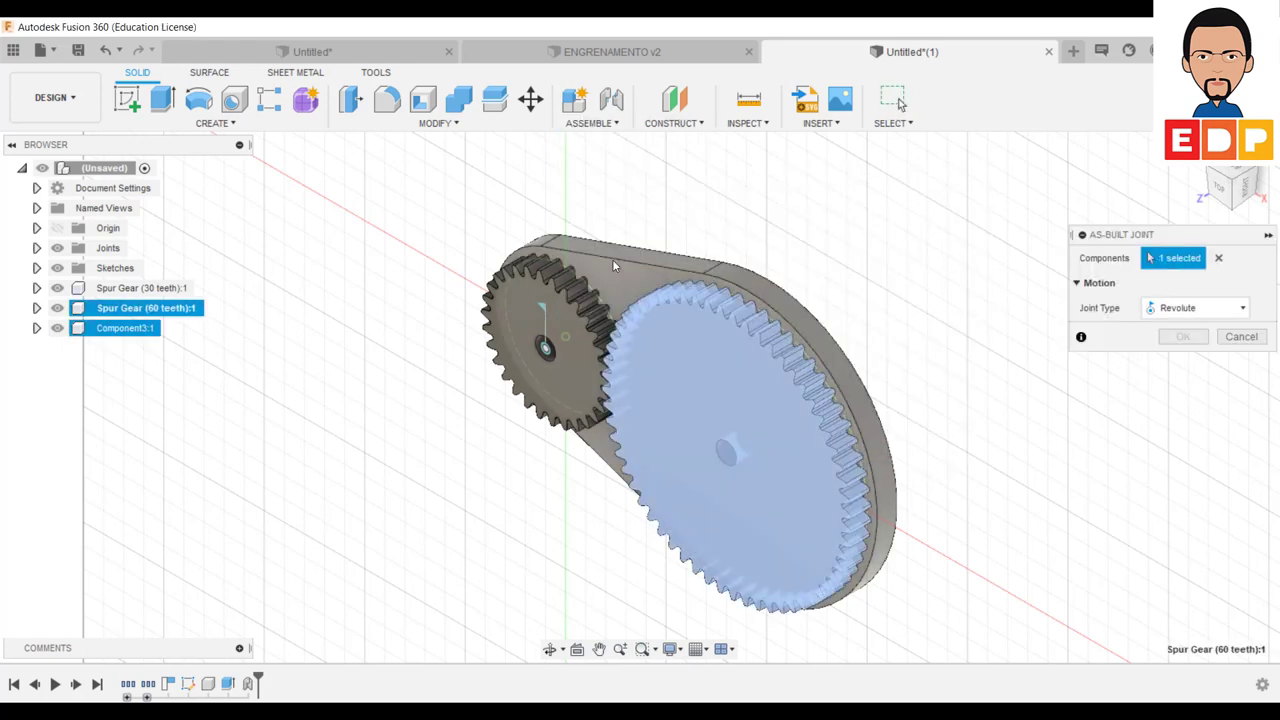
left_click(727, 457)
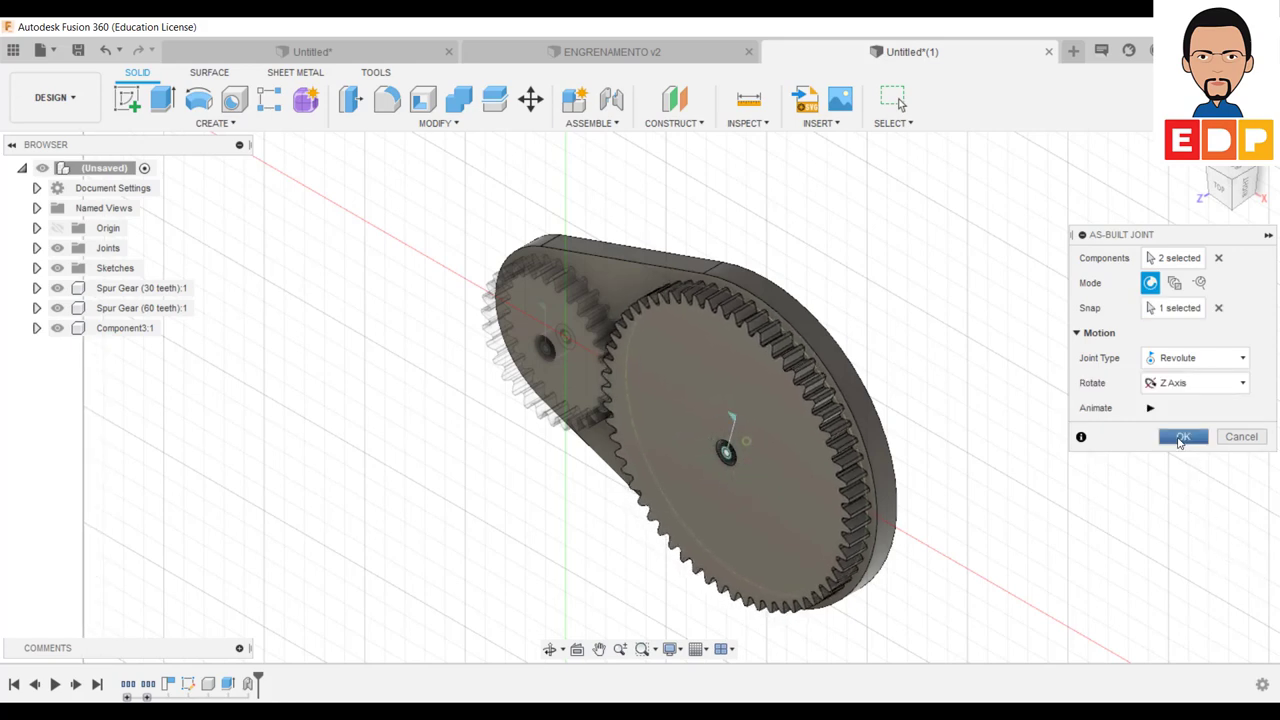
left_click(1181, 440)
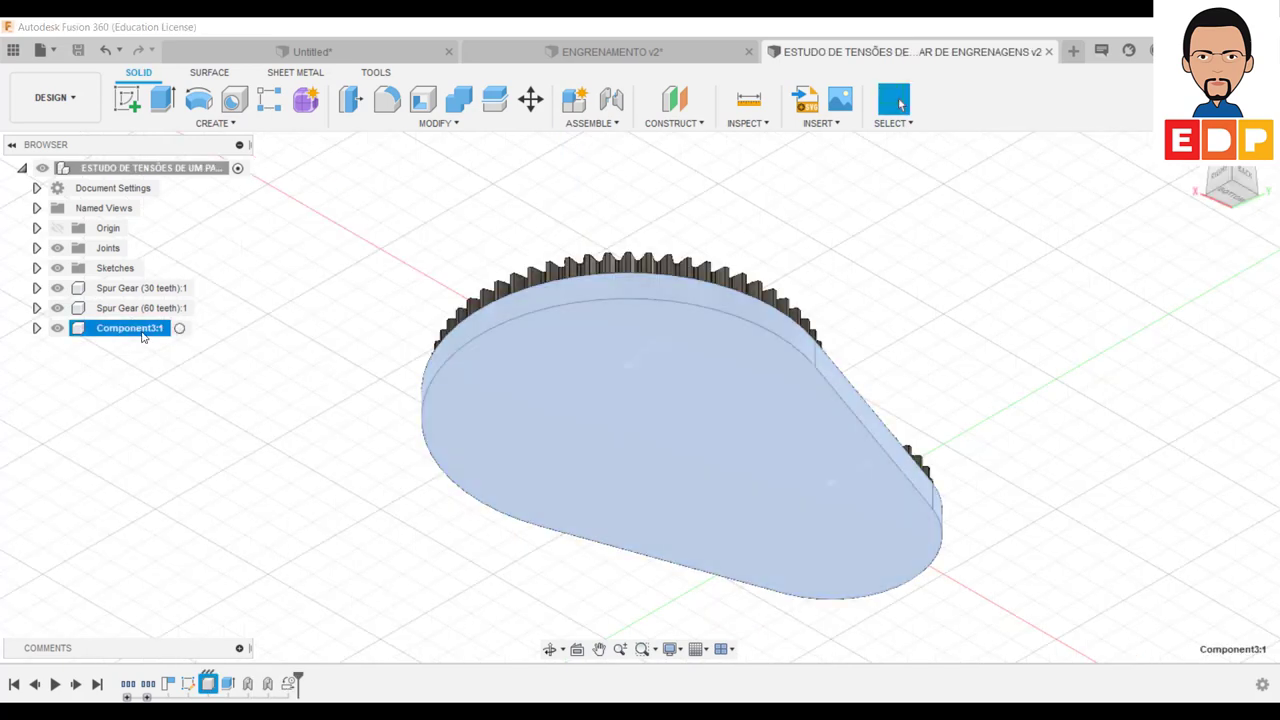
Step: Ground the housing plate Component3:1 from its Browser context menu
right_click(143, 336)
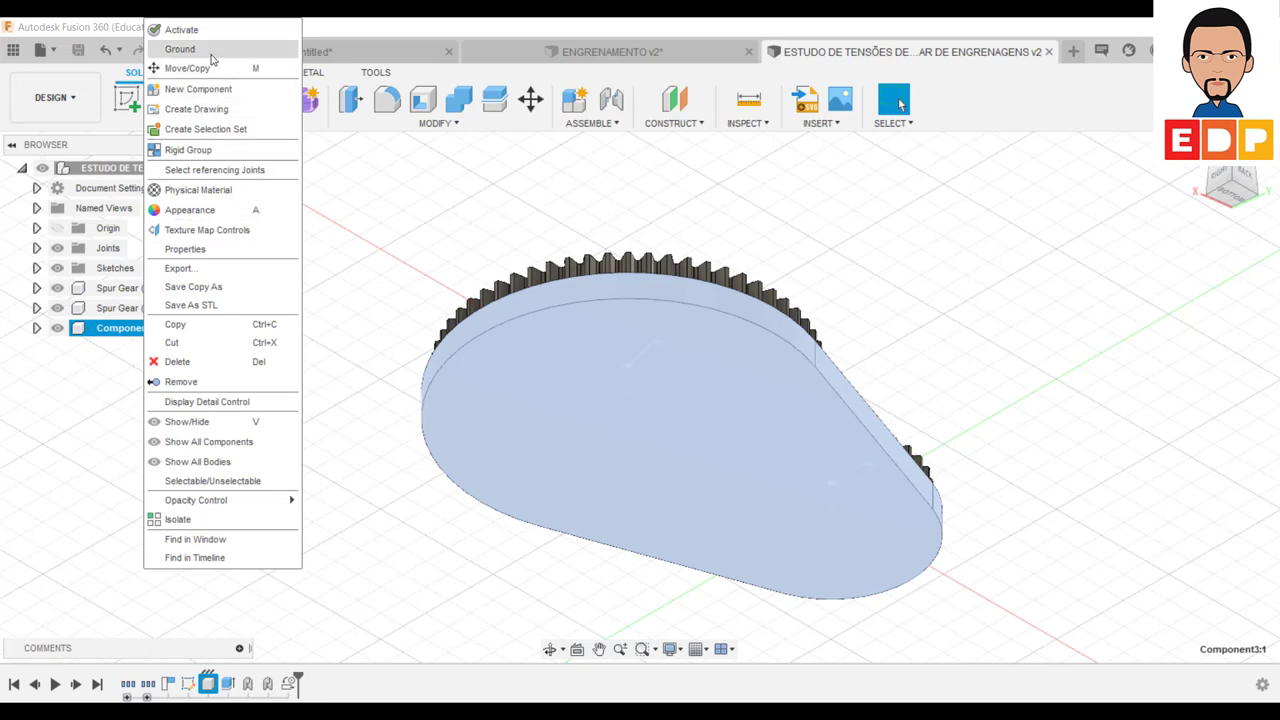
left_click(180, 48)
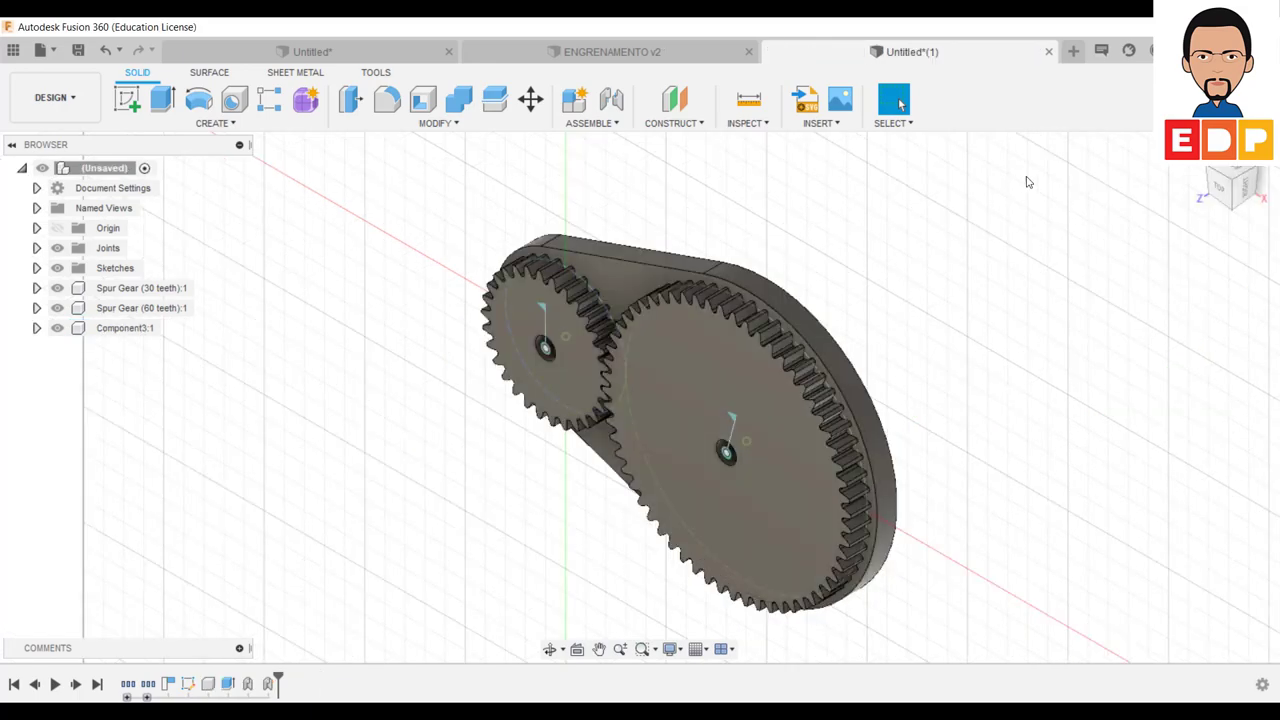
Step: Switch to the TOP view, recentre and zoom on the gears, then show the Assemble menu
left_click(1238, 187)
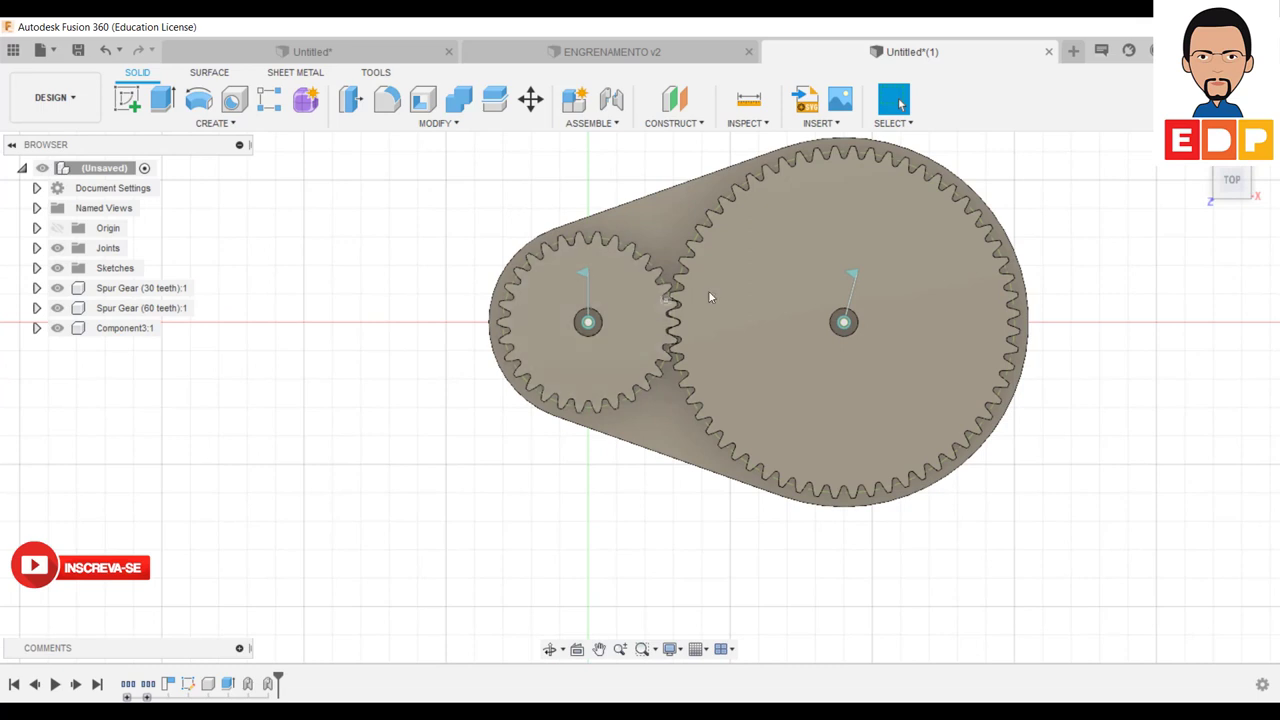
middle_click_drag(1037, 449, 967, 518)
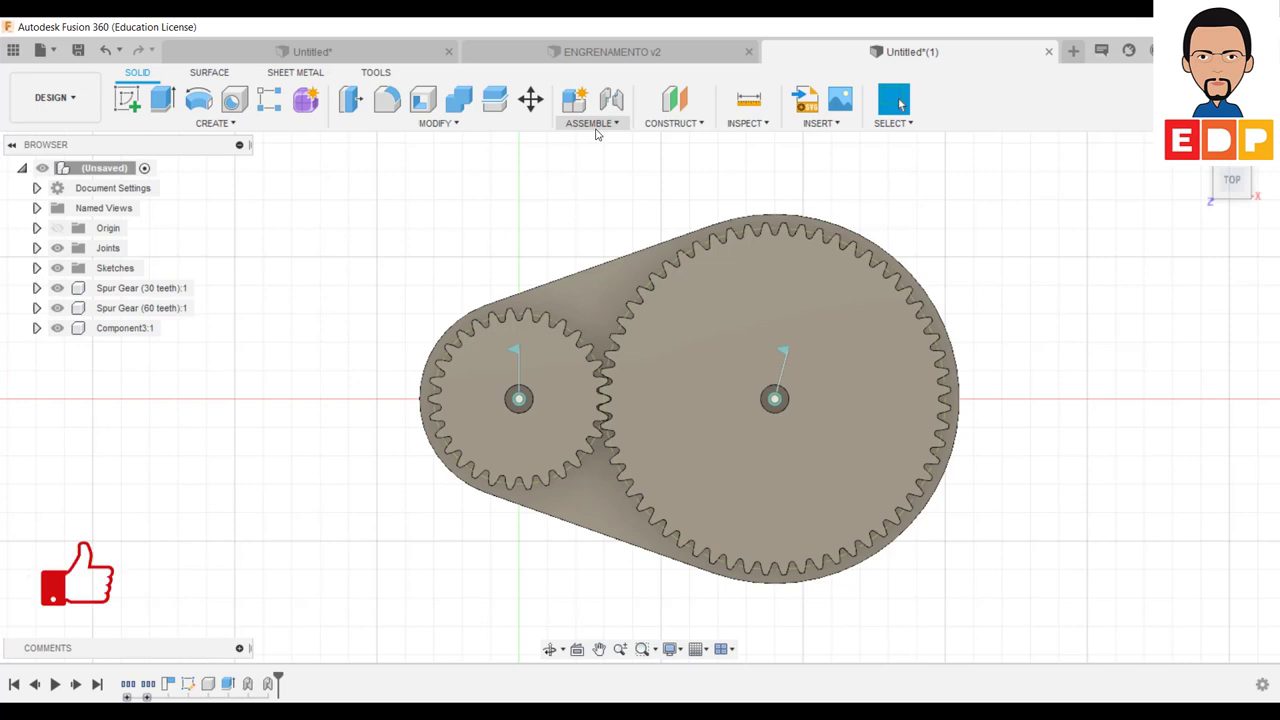
scroll(1097, 286, "up", 2)
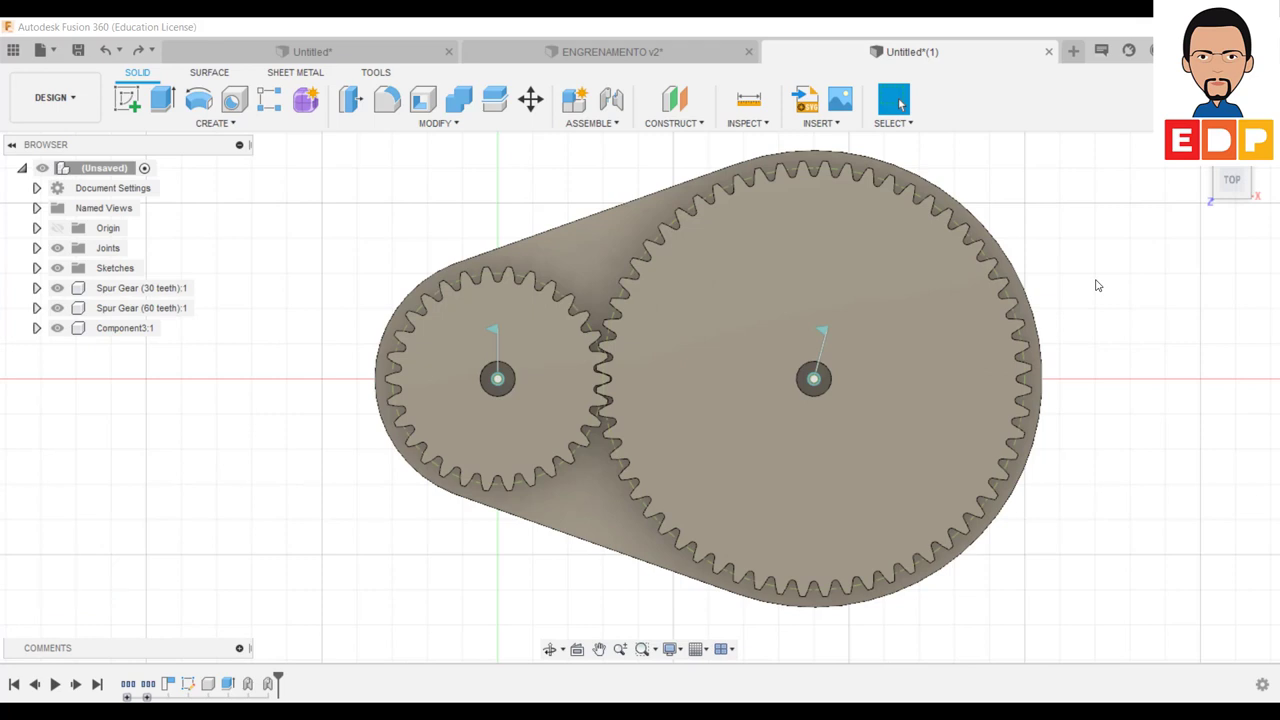
left_click(596, 122)
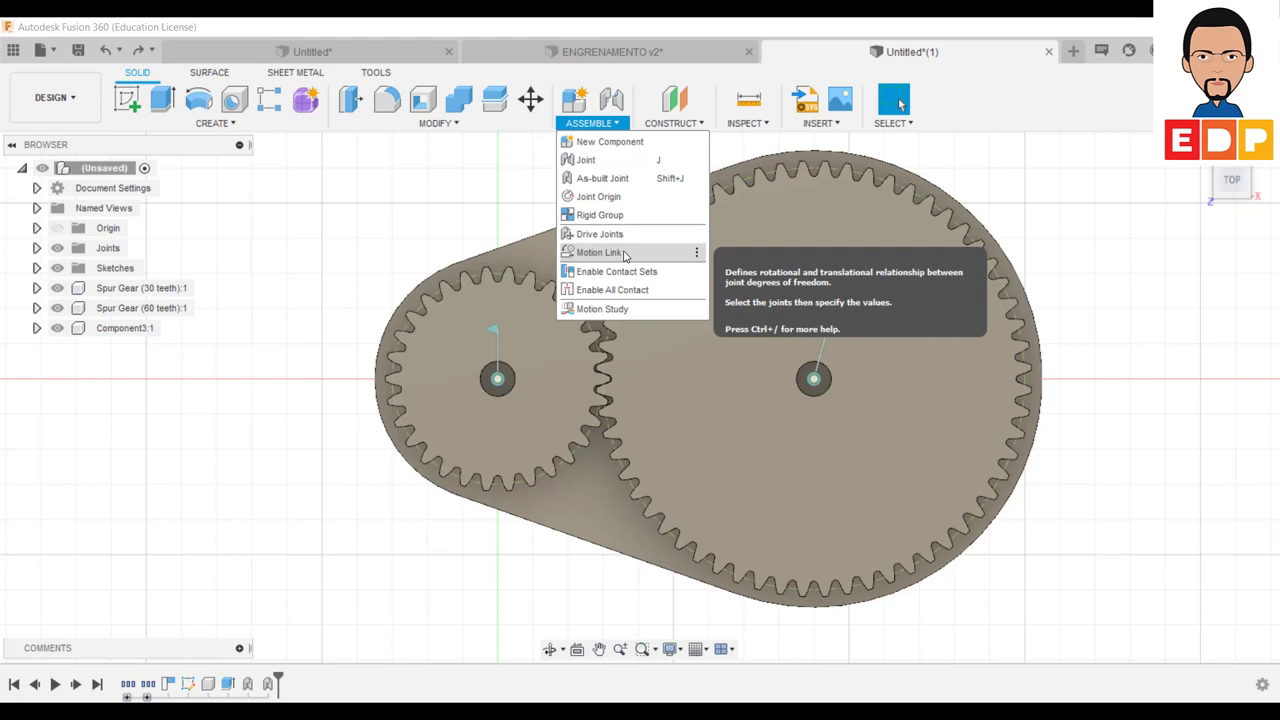
Step: Start a Motion Link and pick the small gear's joint, then the large gear's joint
left_click(621, 257)
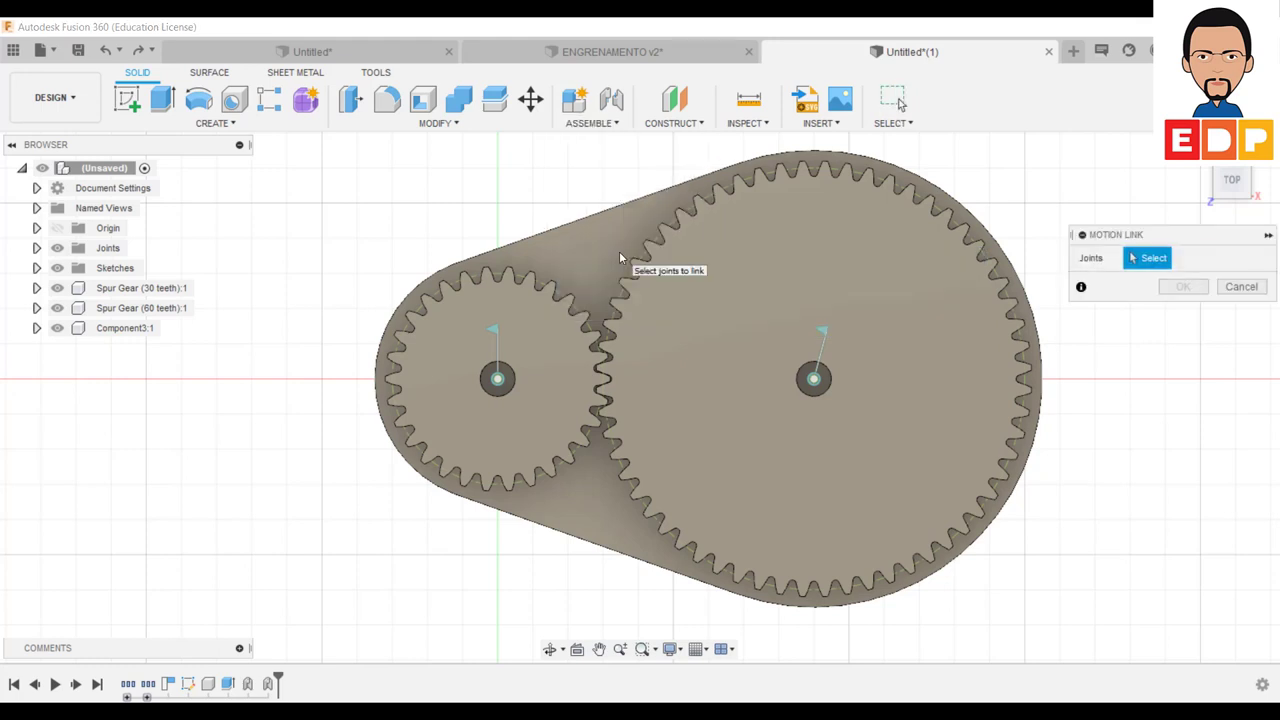
left_click(498, 381)
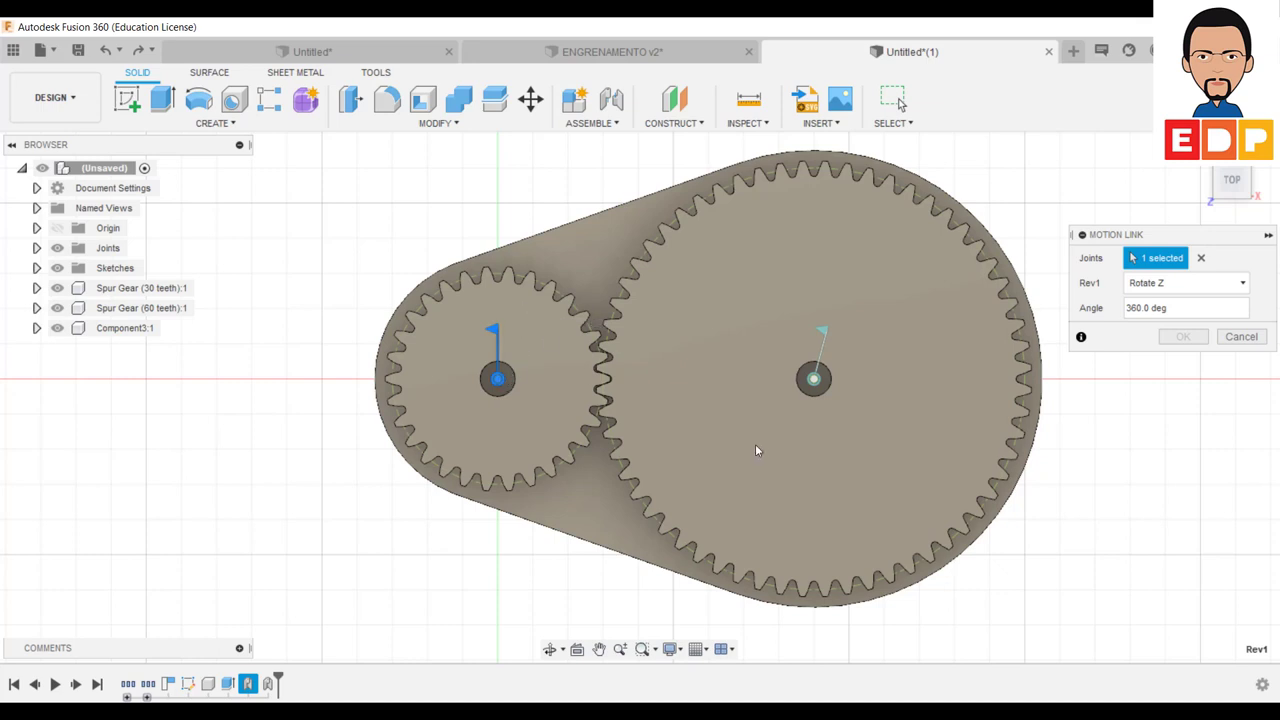
left_click(815, 381)
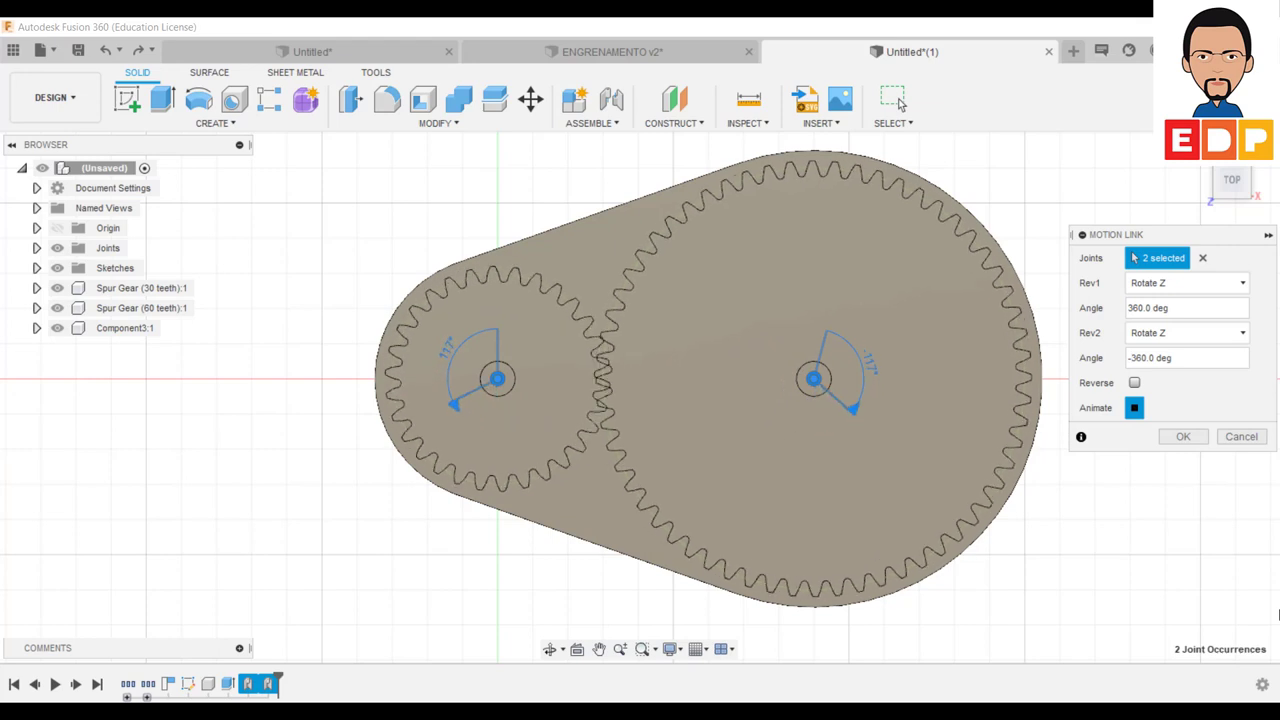
Step: Set Rev2 to 360 deg with Reverse enabled, check the meshing in 3D, and commit the link
key("BackSpace")
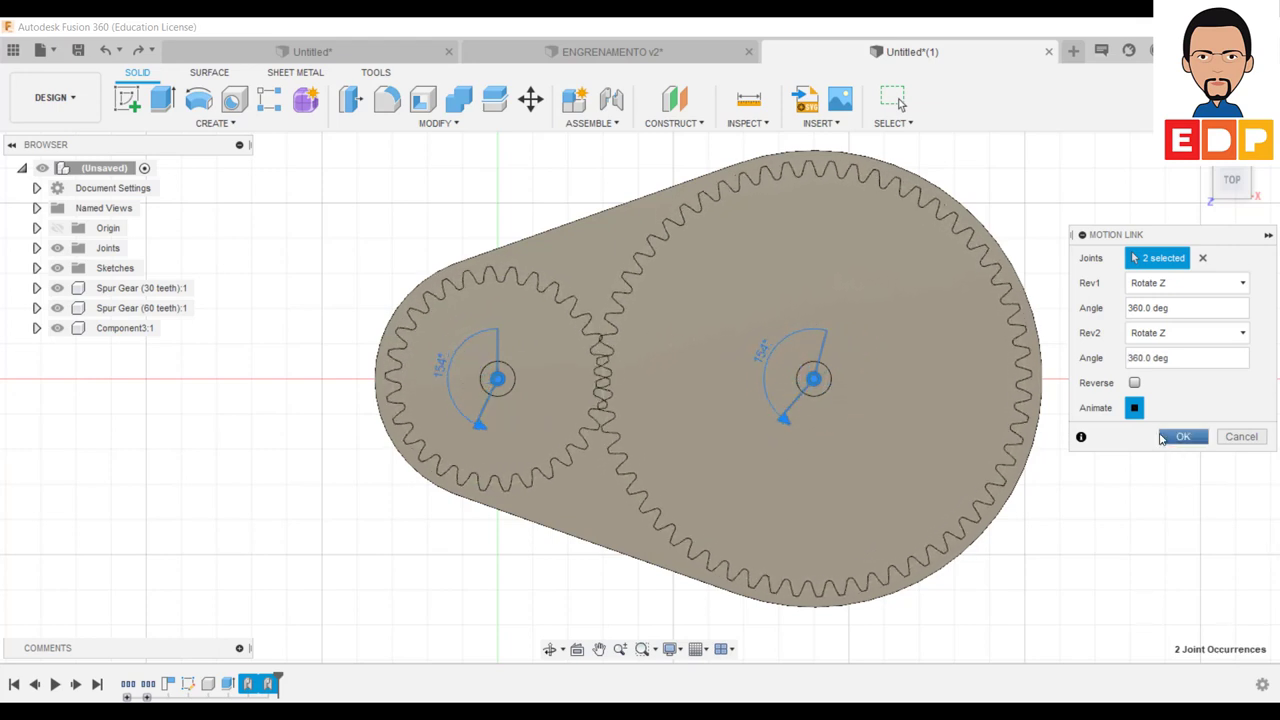
left_click(1134, 383)
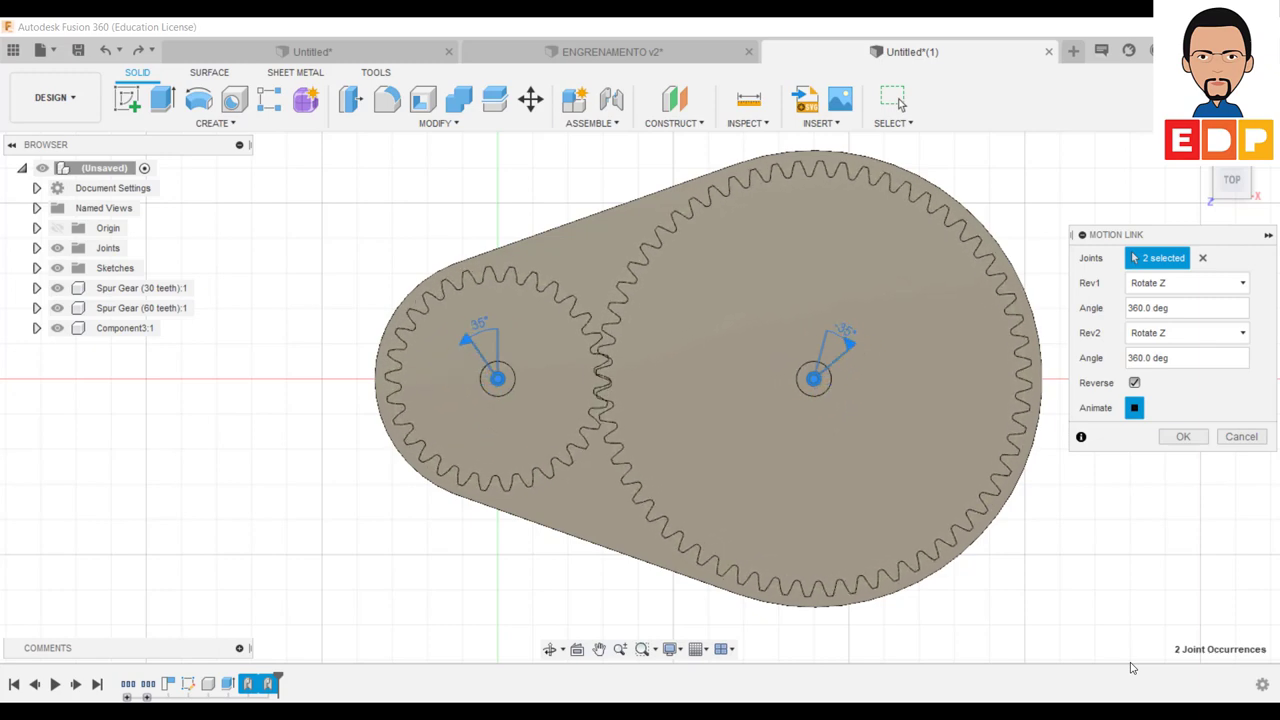
left_click(1131, 360)
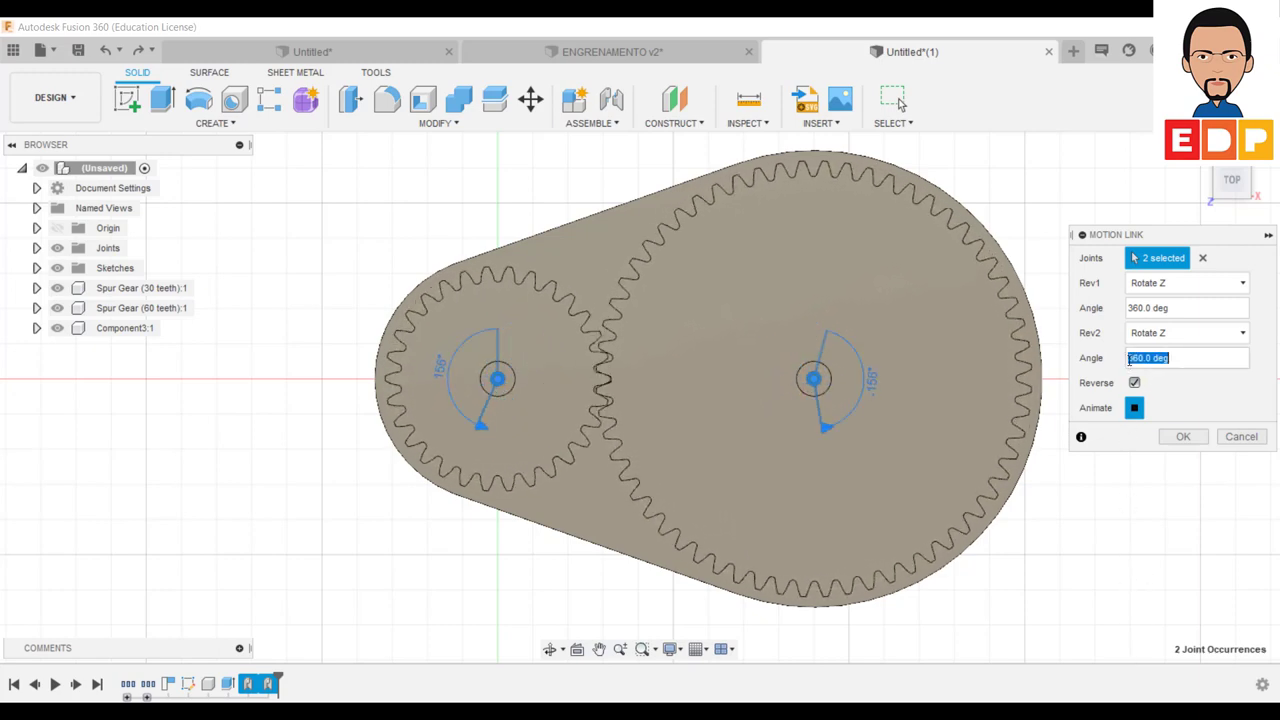
left_click(1130, 360)
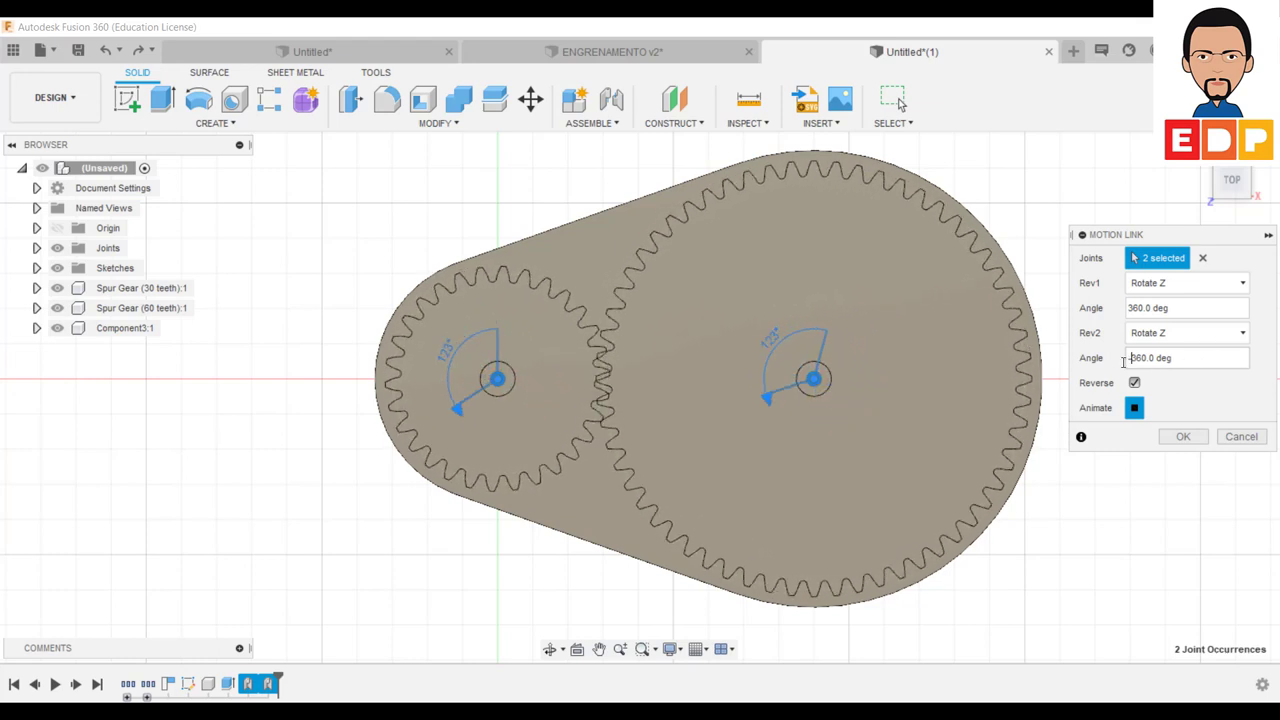
left_click(1135, 383)
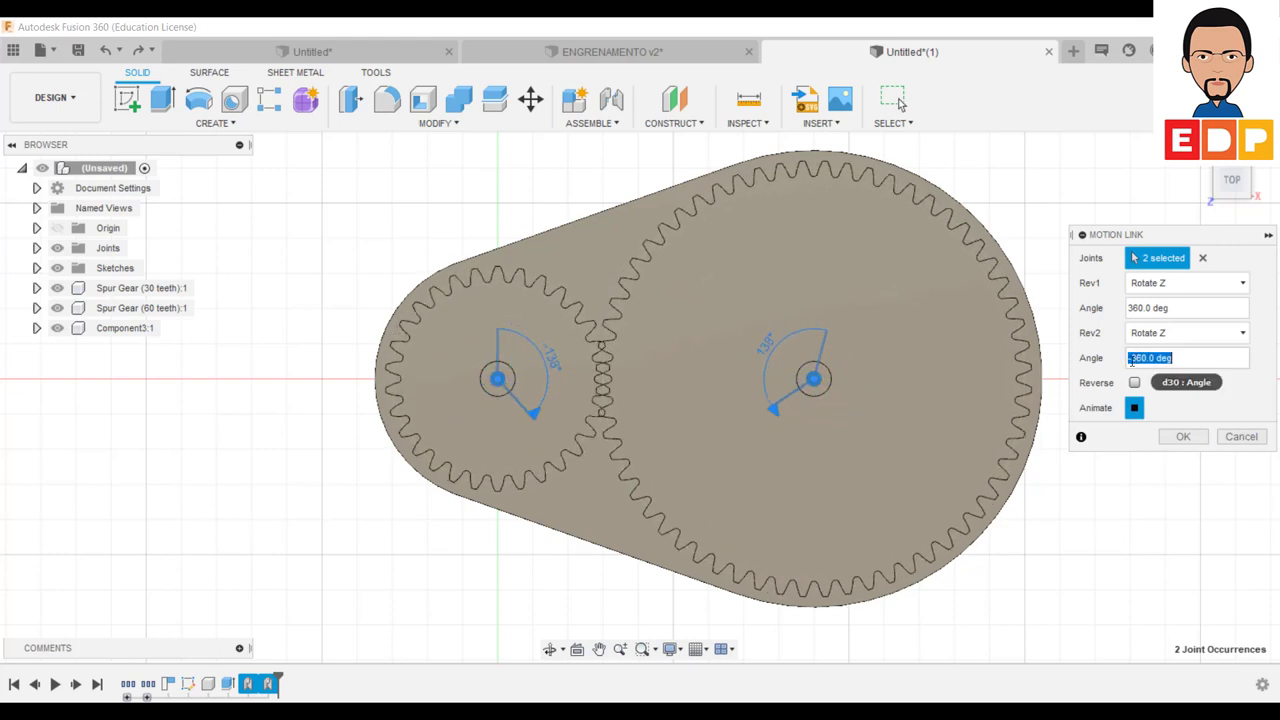
type("360")
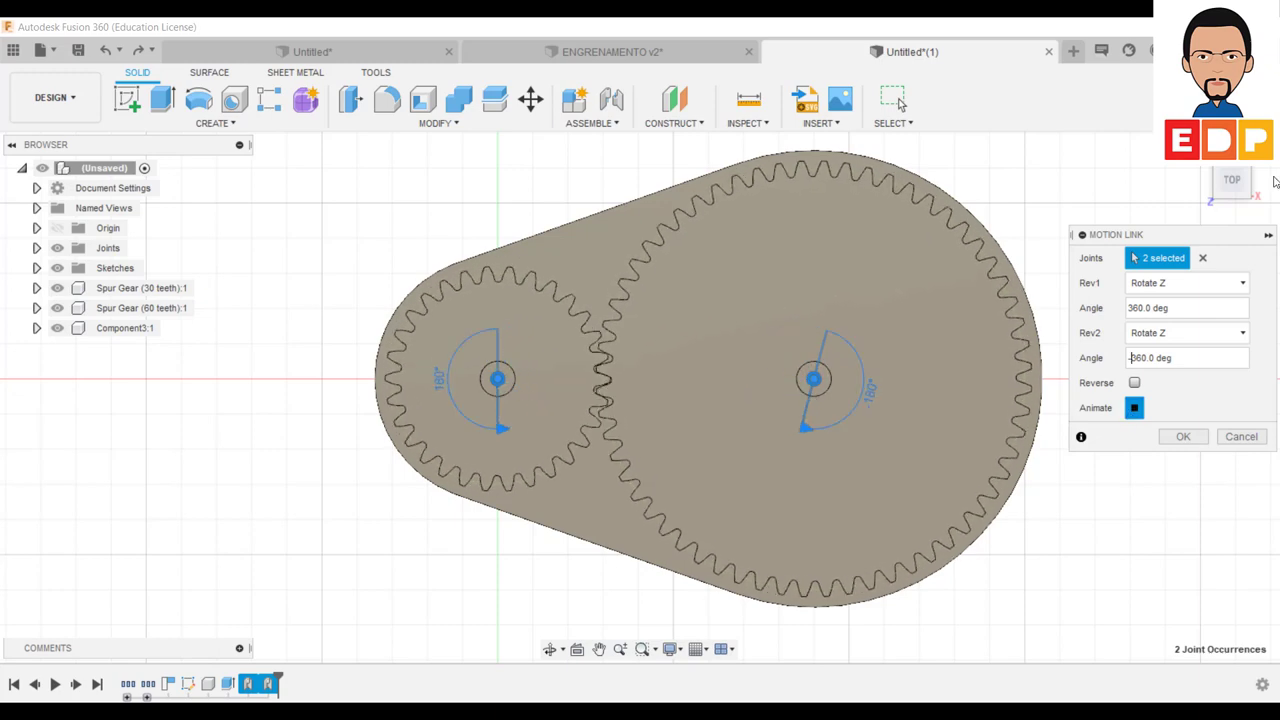
left_click(1250, 194)
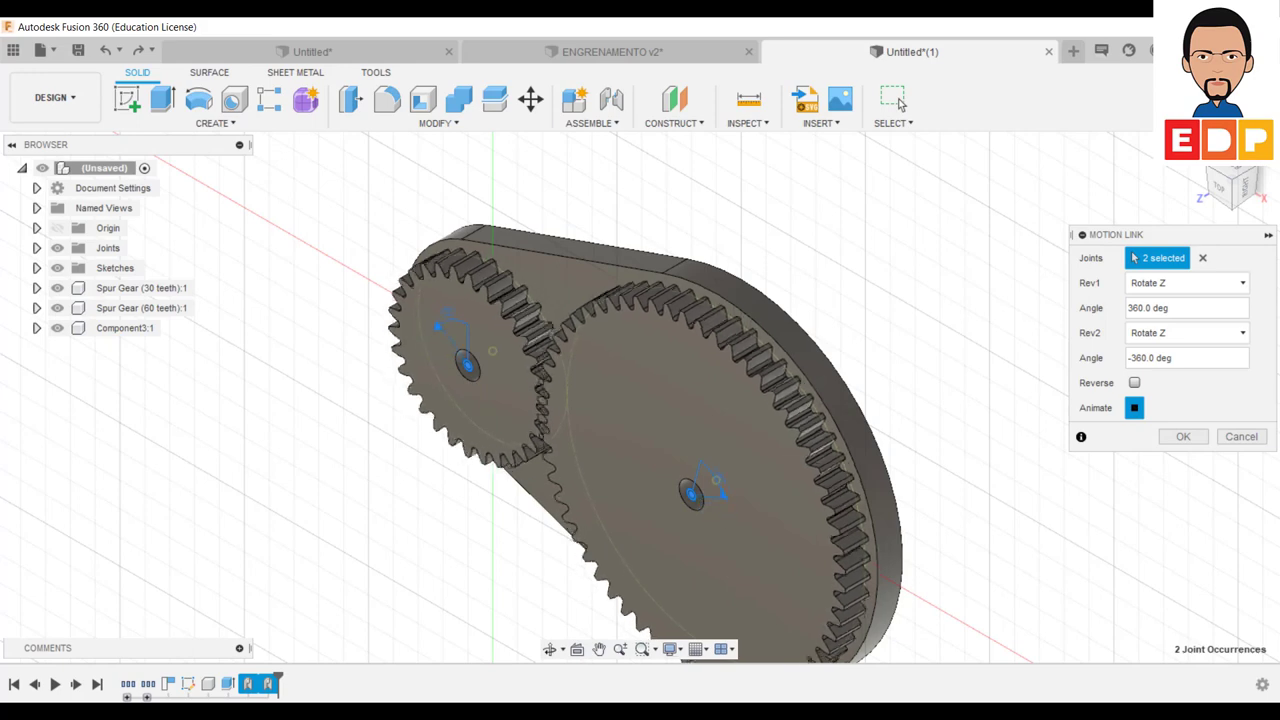
left_click(1134, 382)
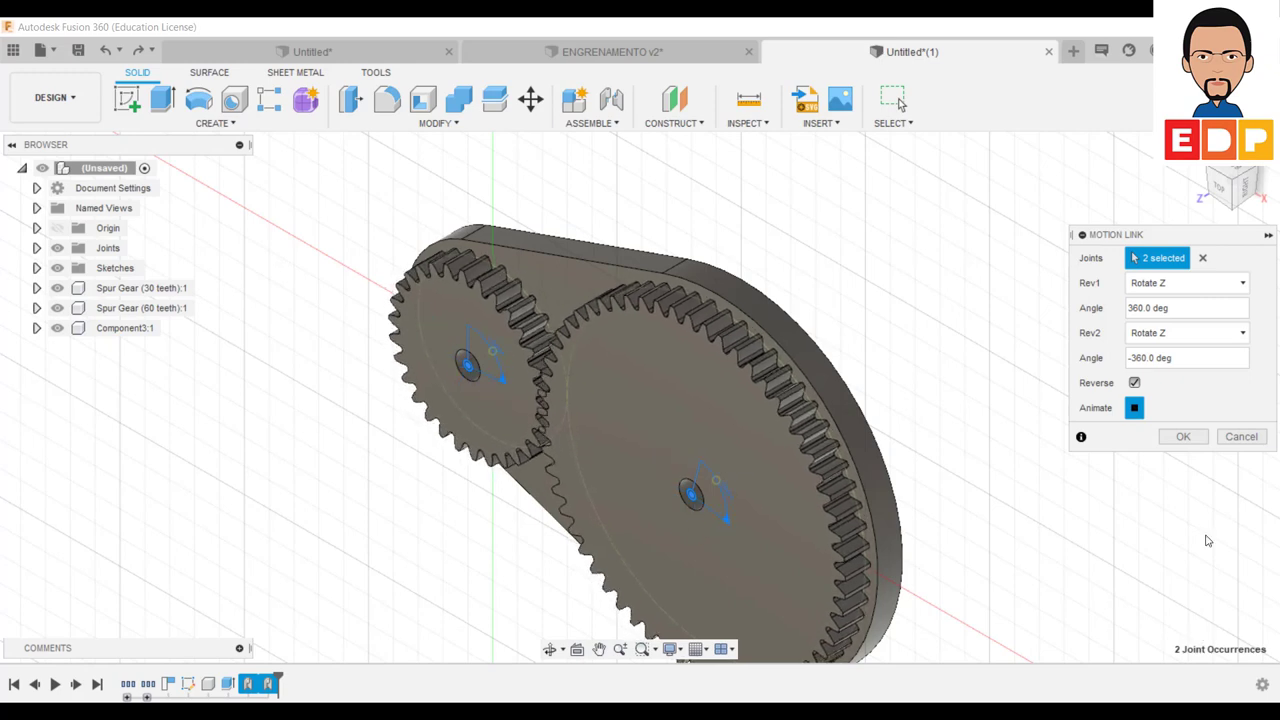
left_click(1183, 437)
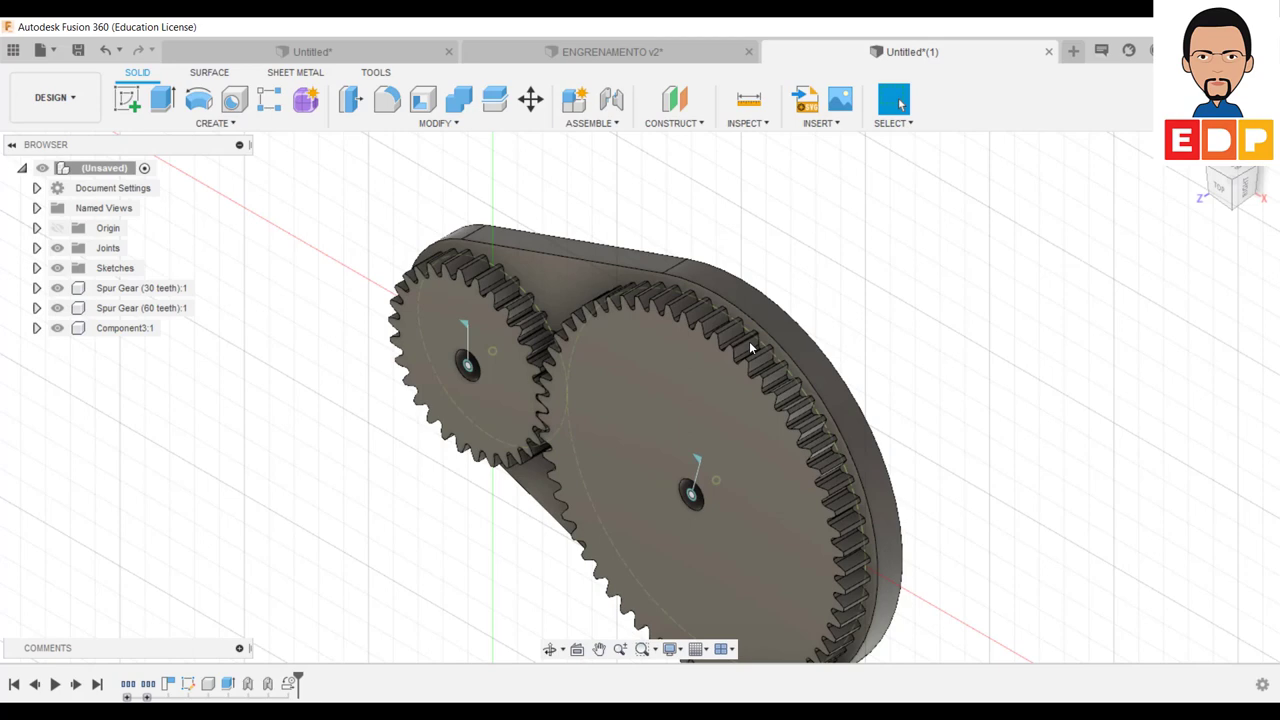
scroll(718, 415, "down", 2)
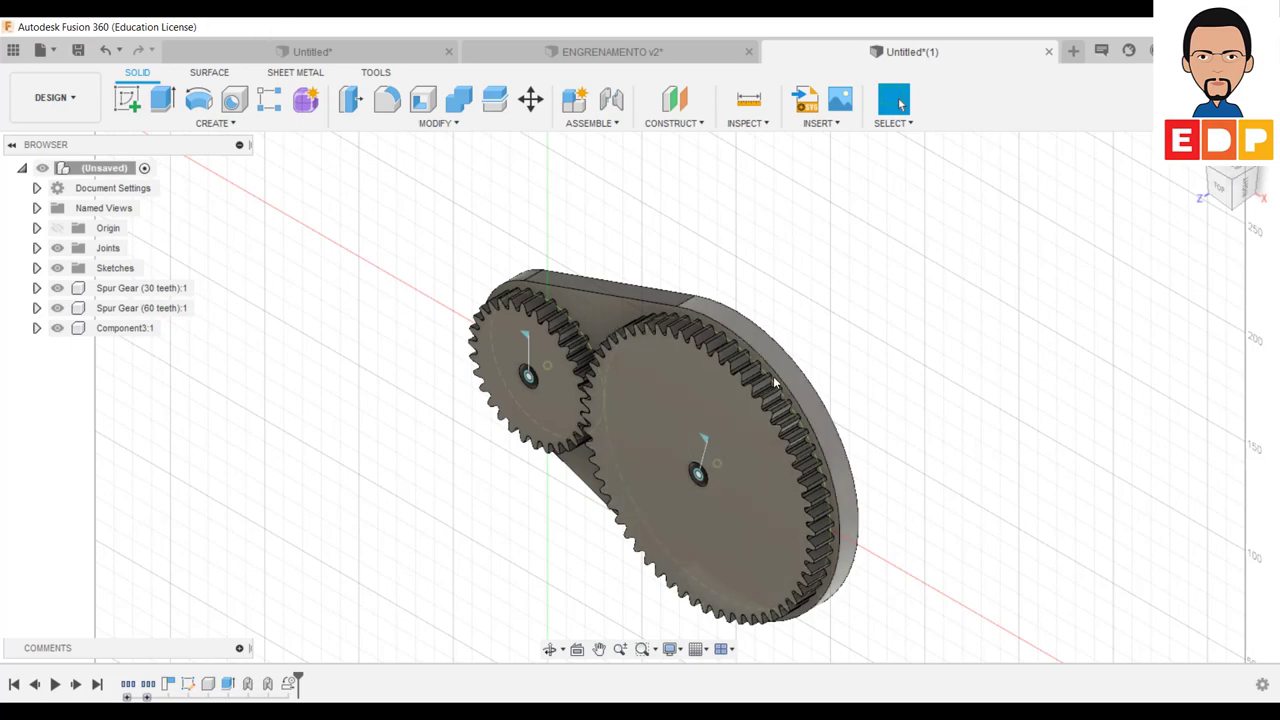
scroll(643, 380, "up", 2)
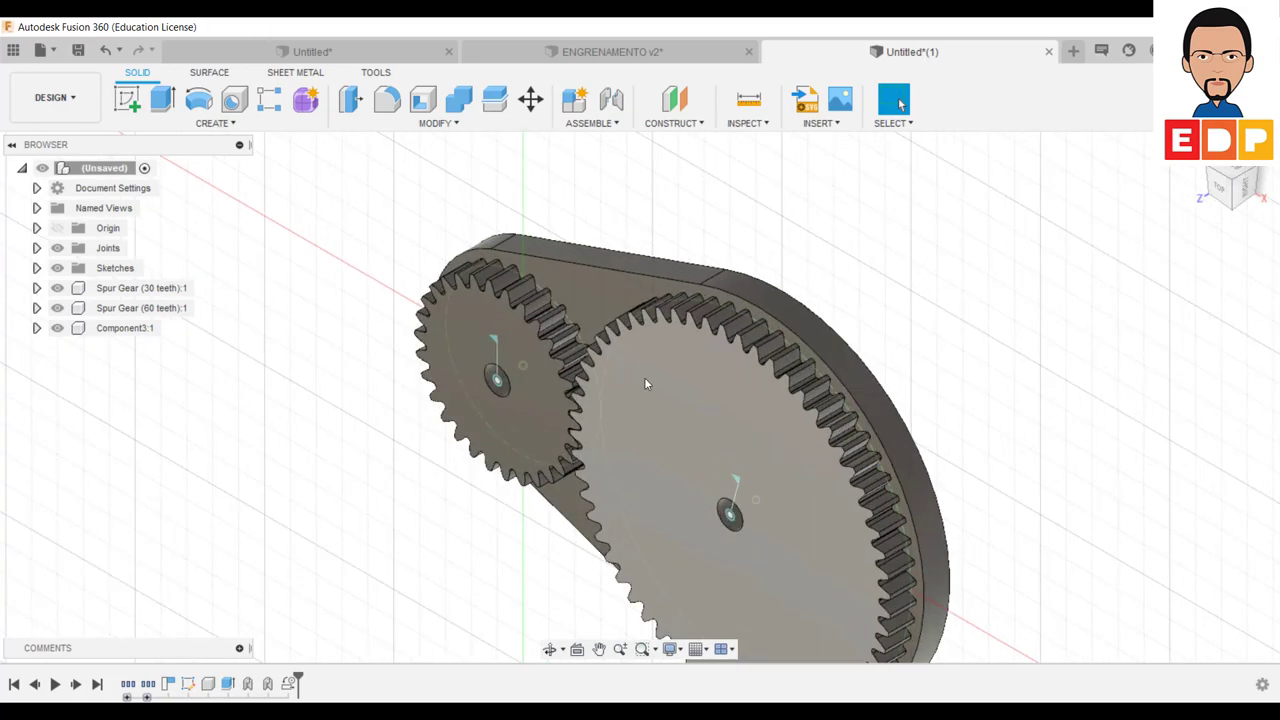
scroll(644, 390, "up", 2)
scroll(640, 390, "up", 2)
scroll(640, 392, "up", 3)
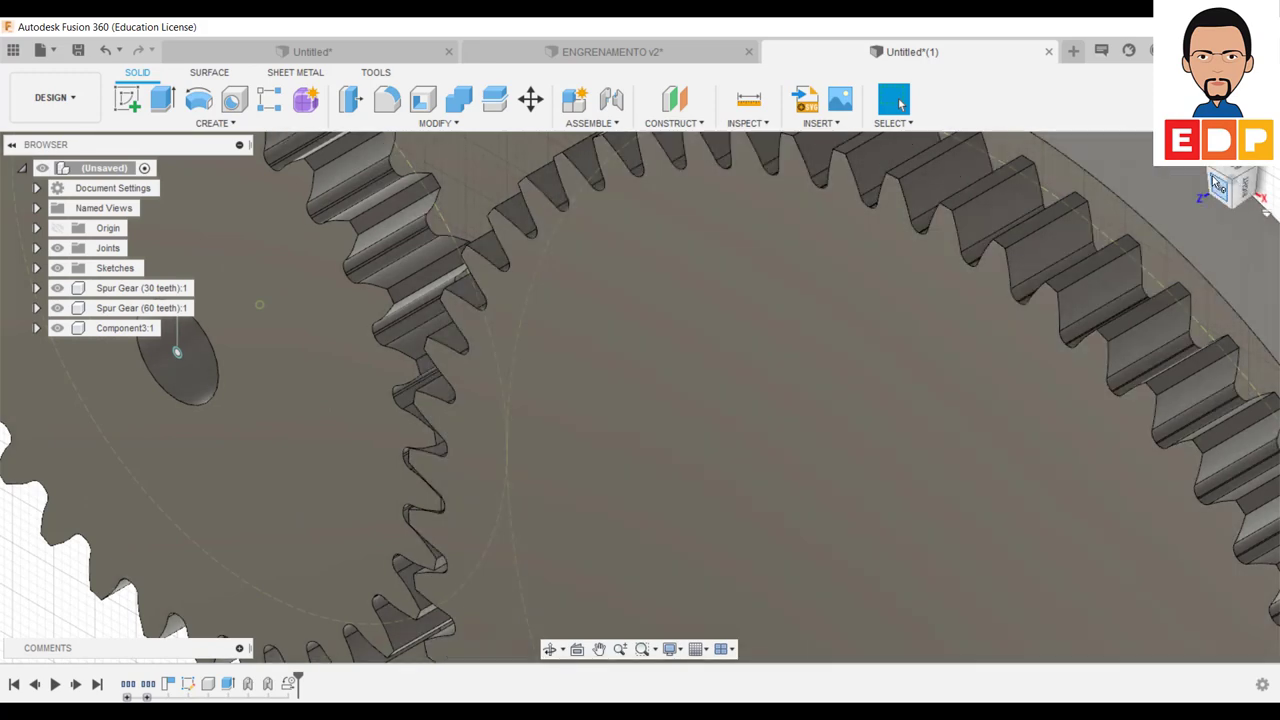
left_click(1218, 184)
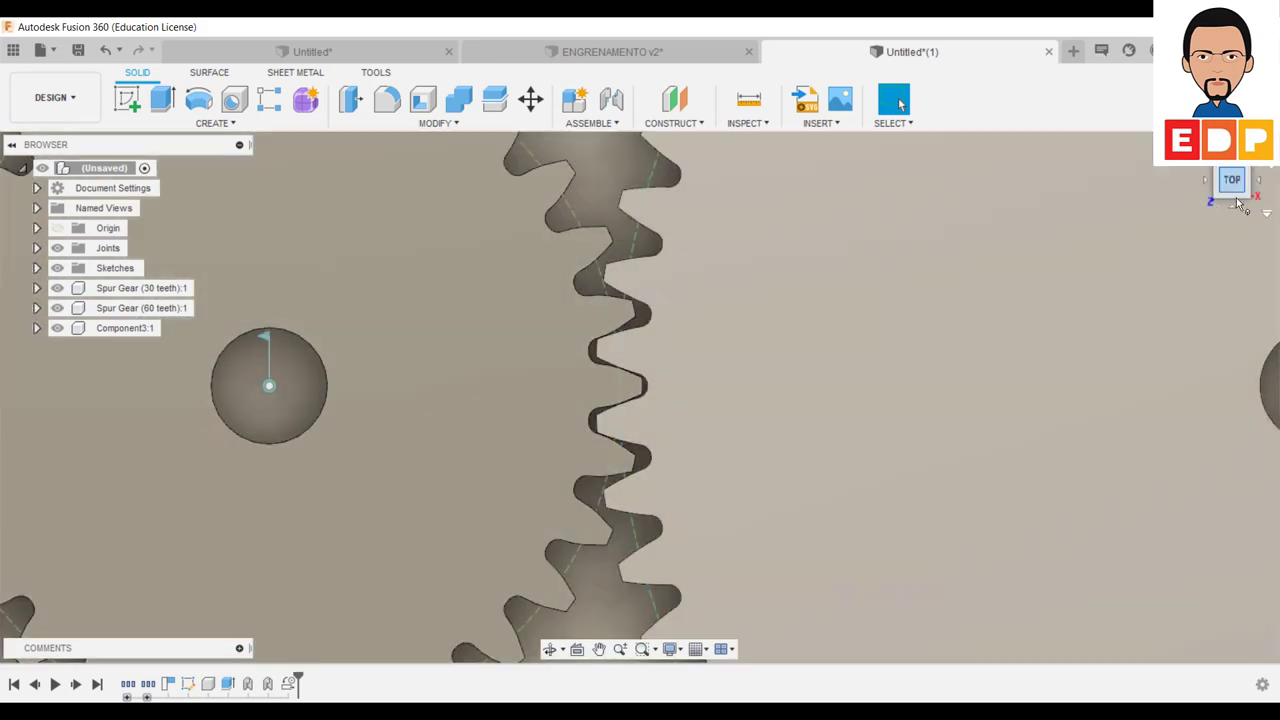
mouse_move(1234, 200)
left_mouse_down()
mouse_move(873, 336)
mouse_move(415, 420)
left_mouse_up()
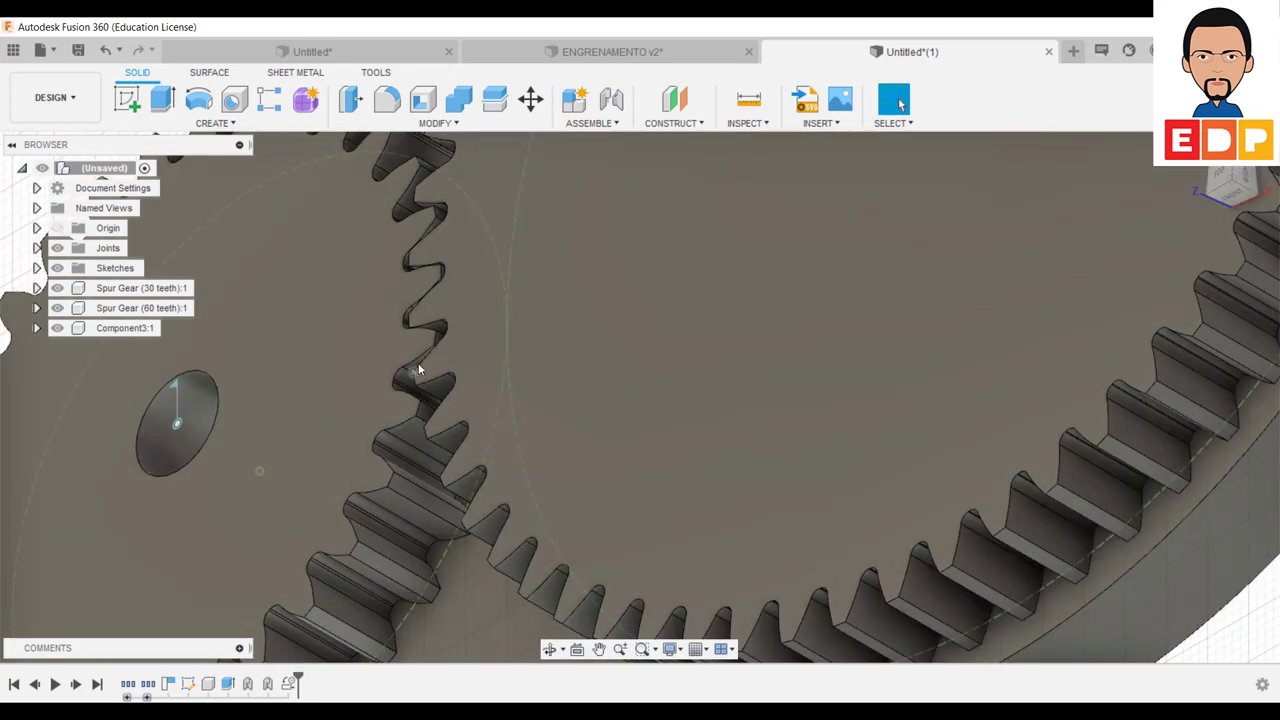
scroll(417, 372, "up", 2)
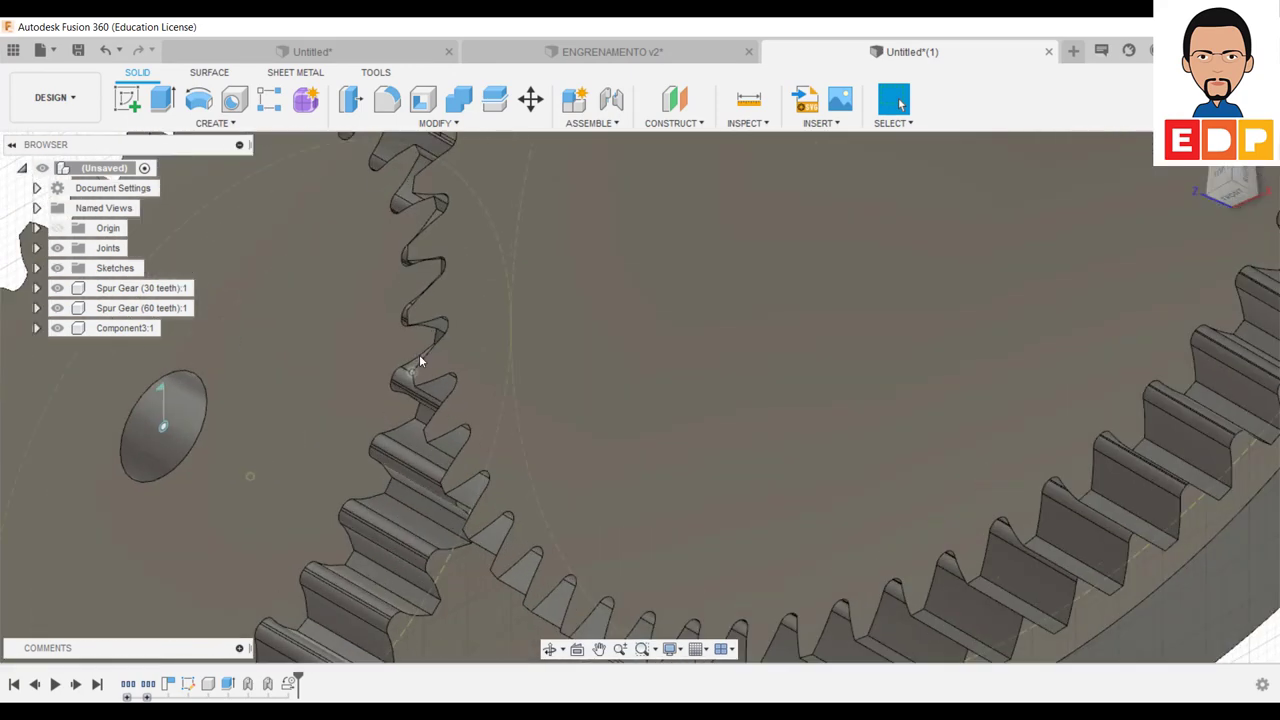
scroll(417, 370, "up", 2)
scroll(414, 369, "up", 2)
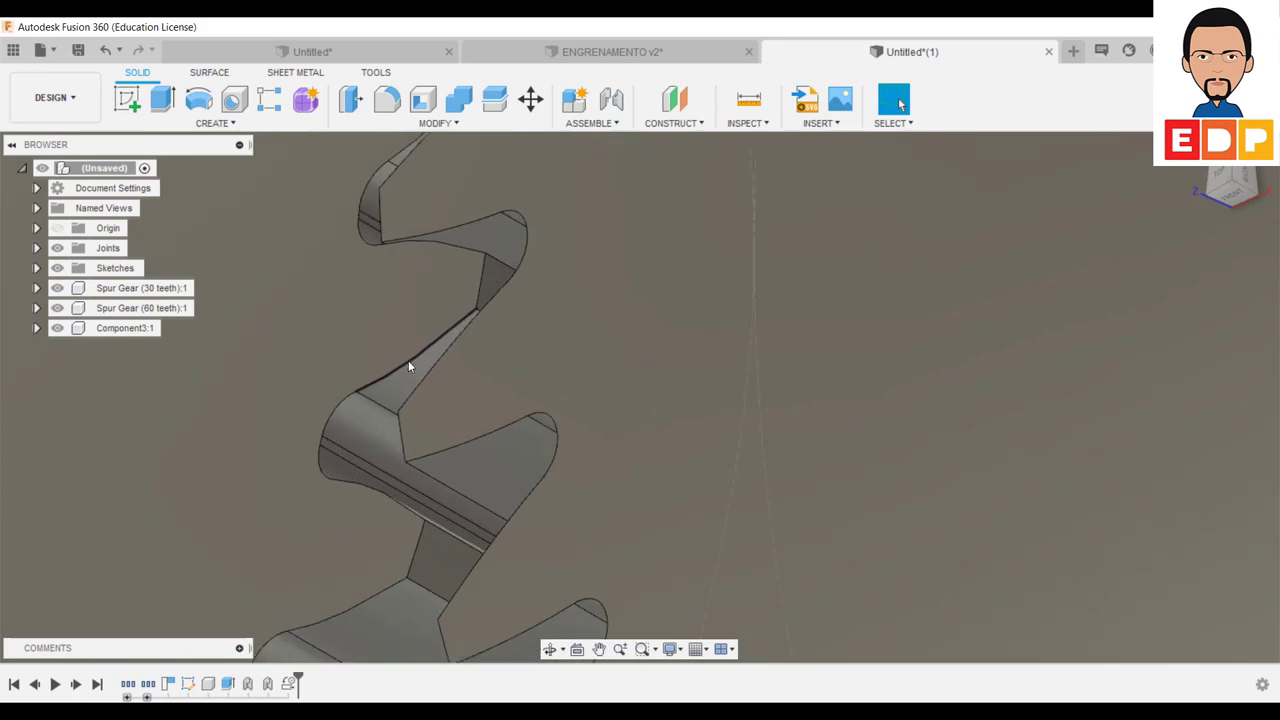
scroll(408, 362, "down", 2)
scroll(408, 362, "down", 3)
scroll(408, 360, "down", 5)
scroll(408, 360, "down", 2)
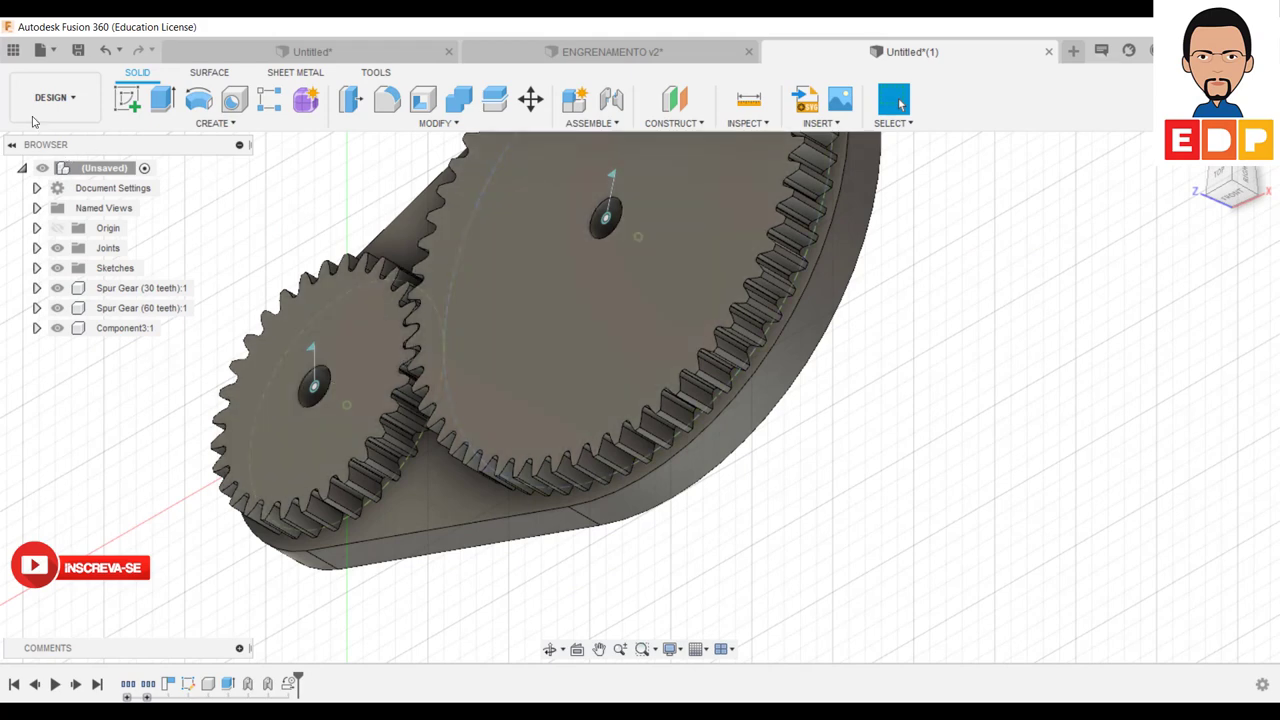
Step: Switch from Design to the Simulation workspace and create Study 1 as a Static Stress study
left_click(55, 97)
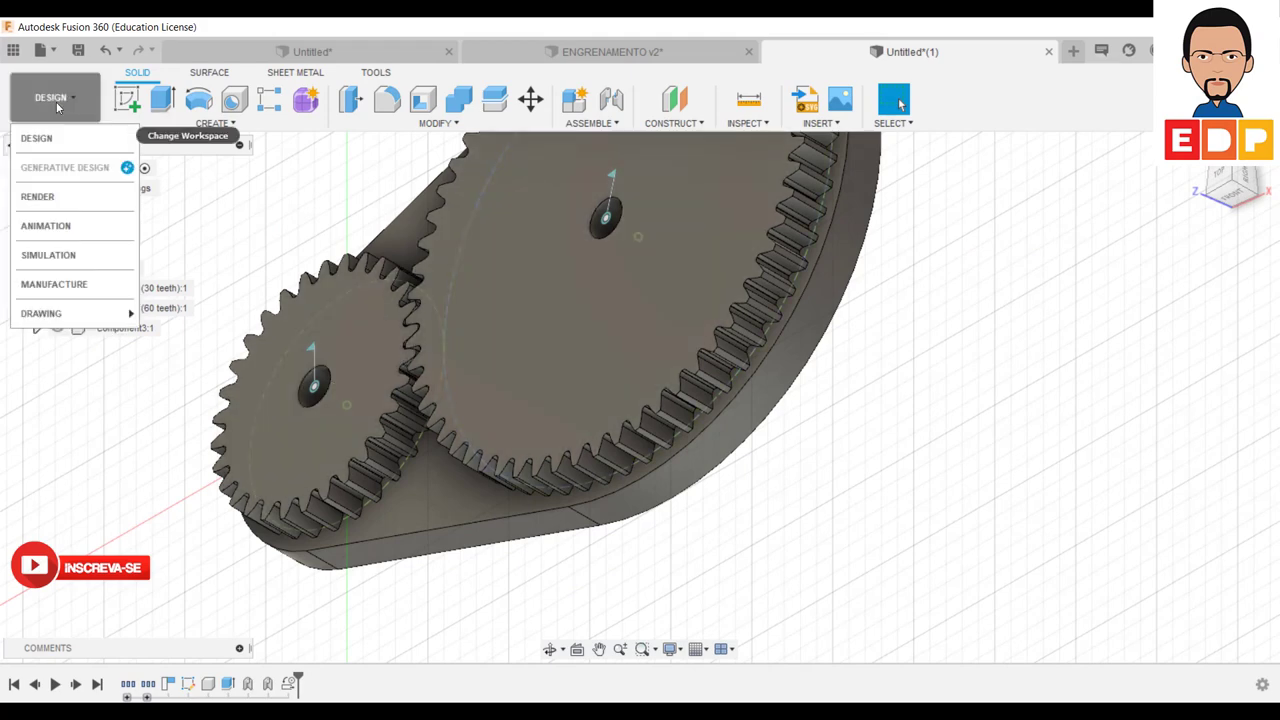
left_click(72, 258)
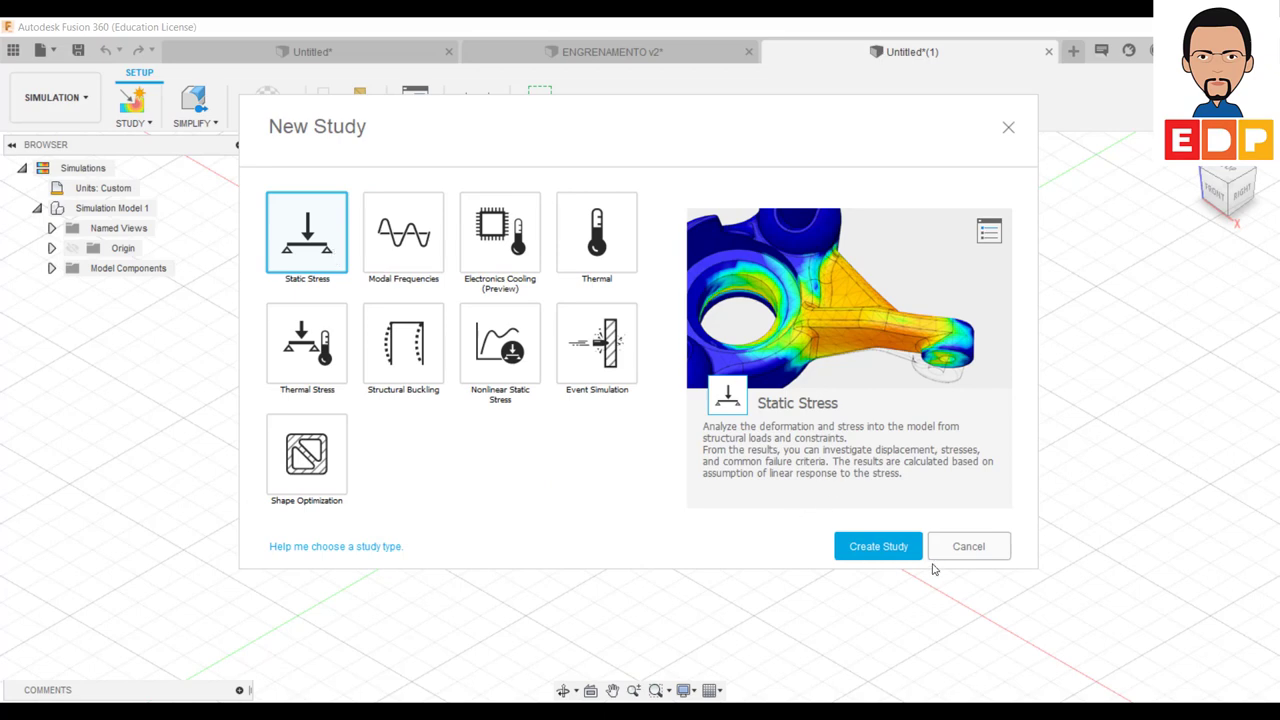
left_click(903, 547)
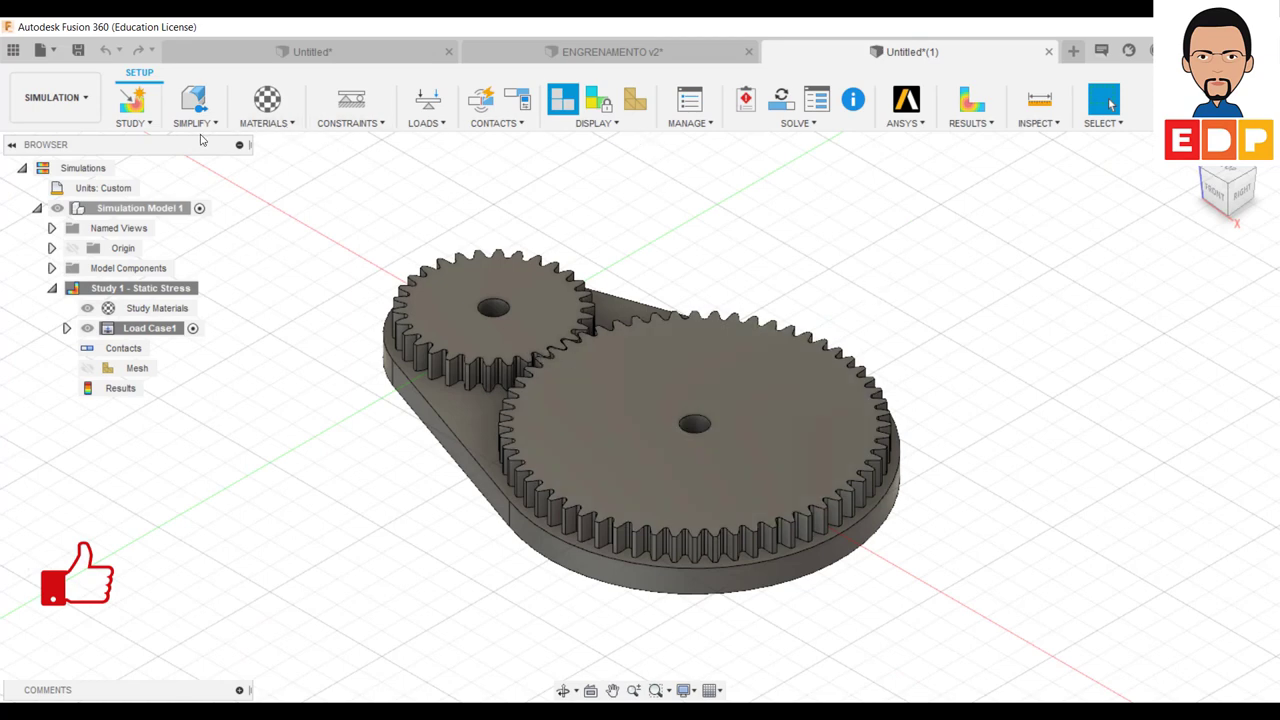
Step: Run Automatic Contacts with the default 0.10 mm tolerance and generate the contacts
left_click(514, 124)
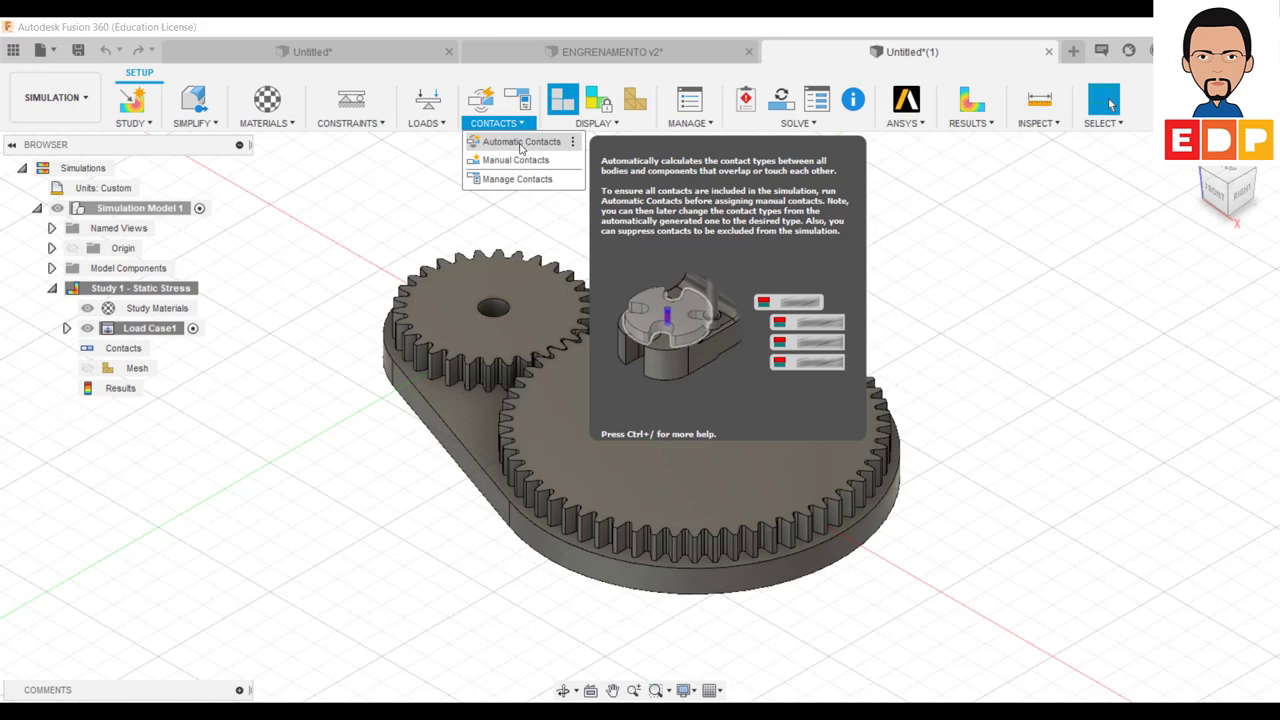
left_click(520, 142)
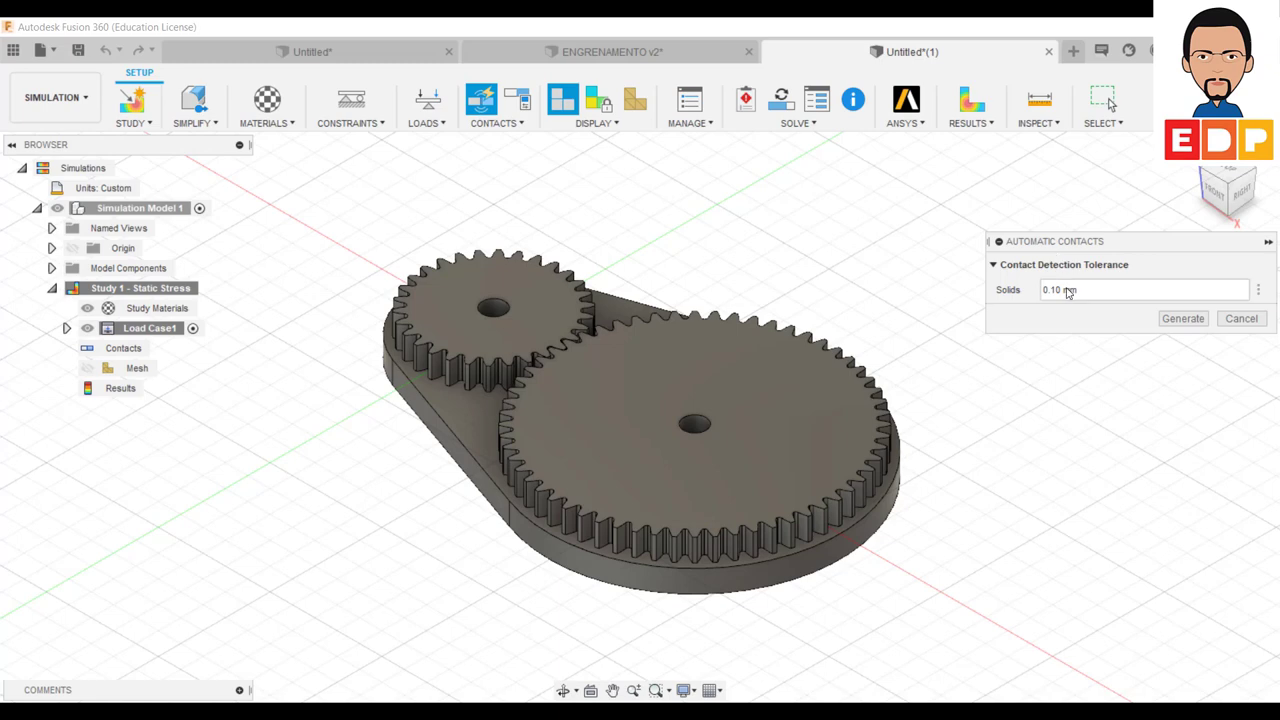
left_click(1183, 318)
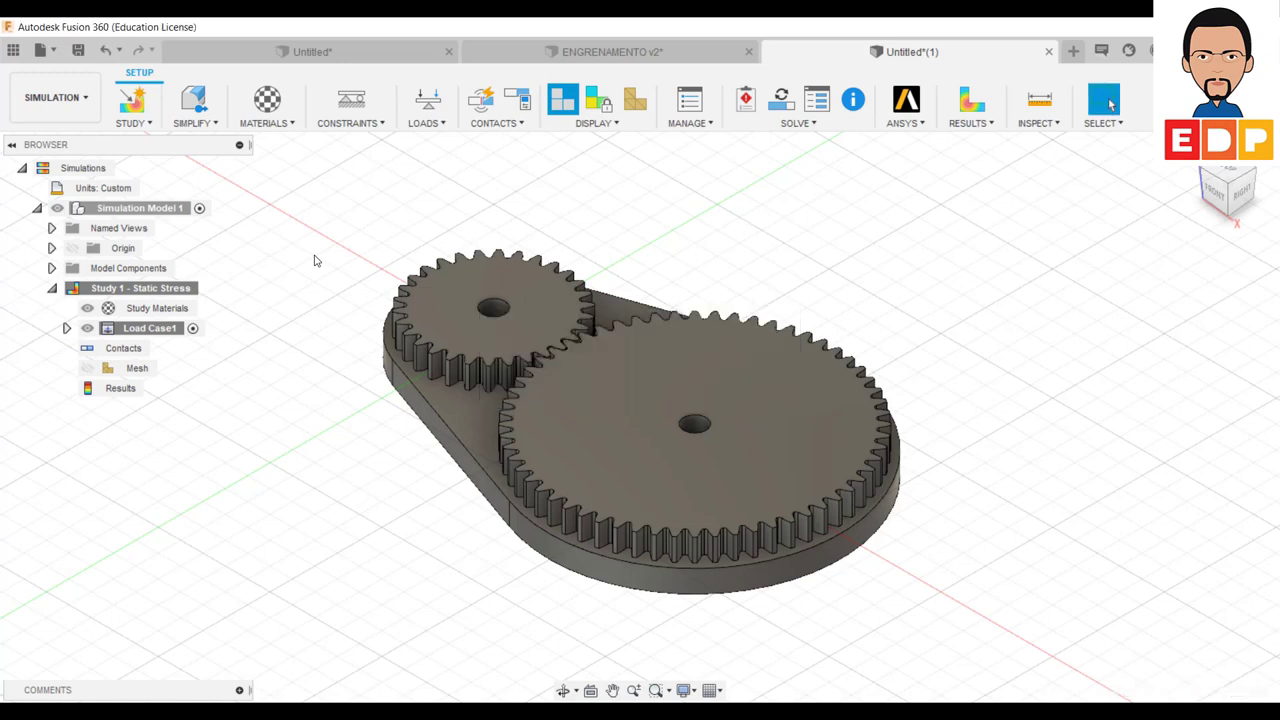
Step: In Study Materials, assign Steel AISI 1015 to Component3:1
left_click(271, 123)
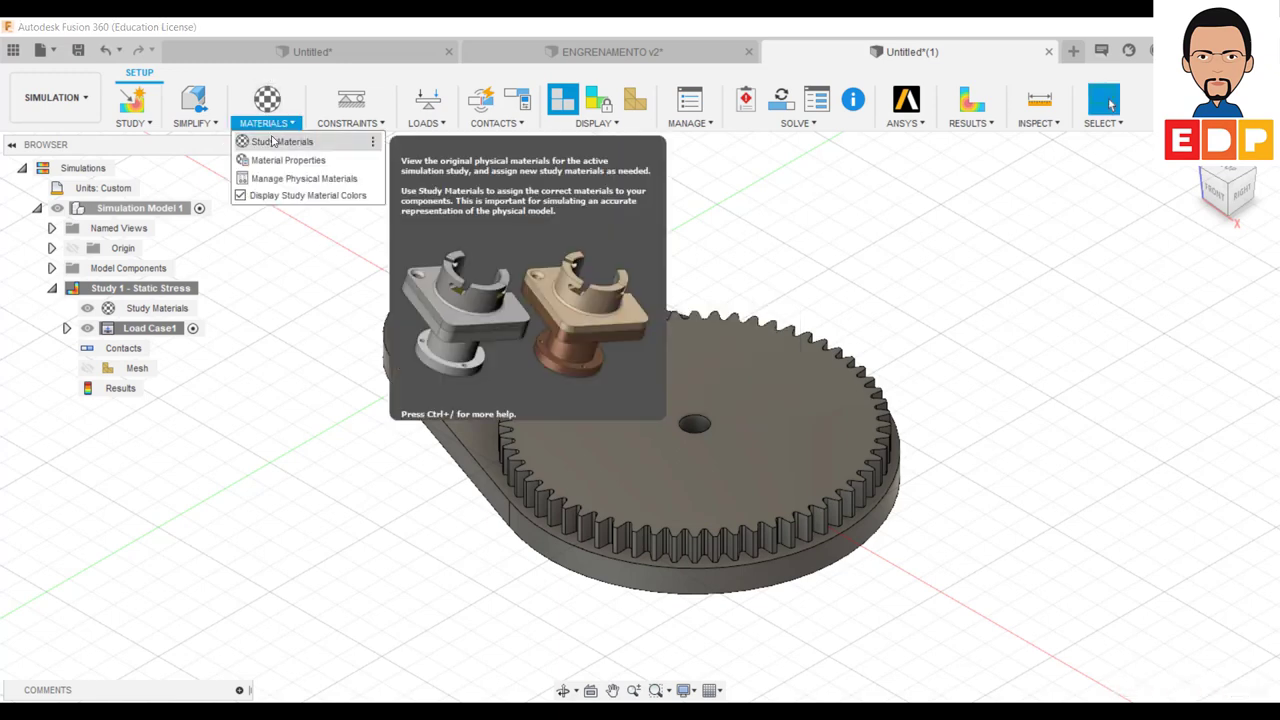
left_click(277, 141)
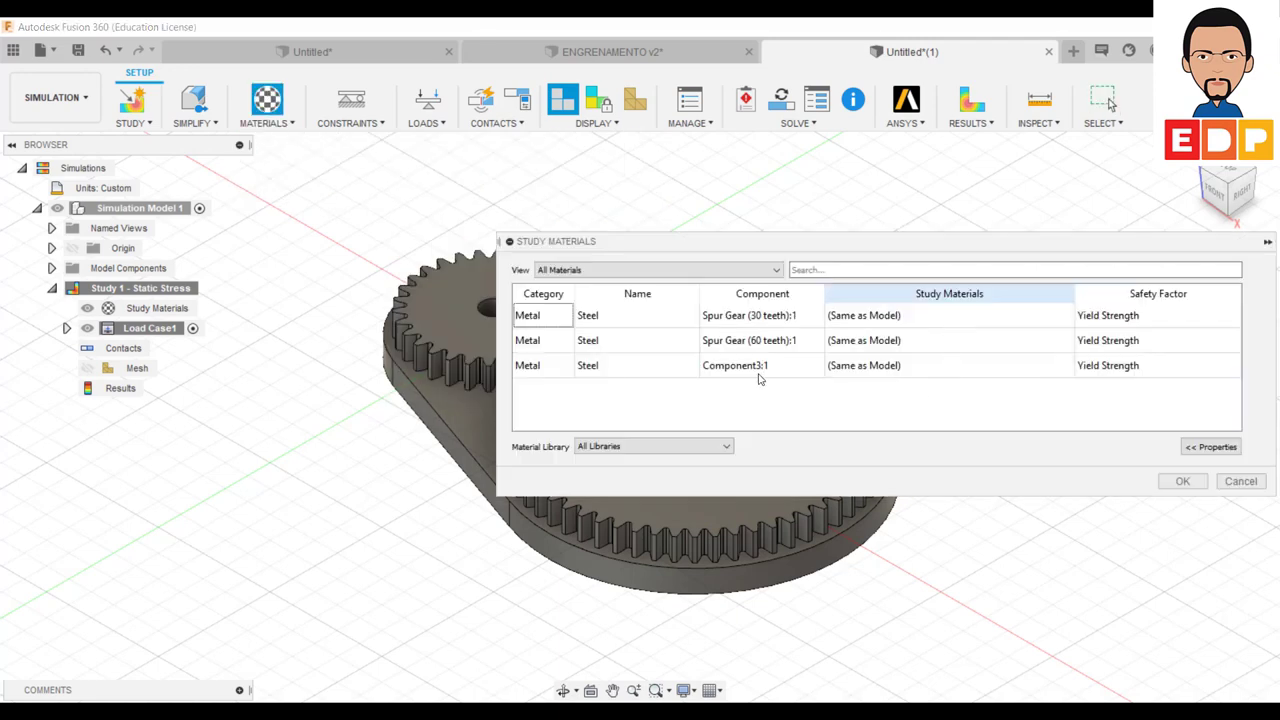
left_click(1062, 368)
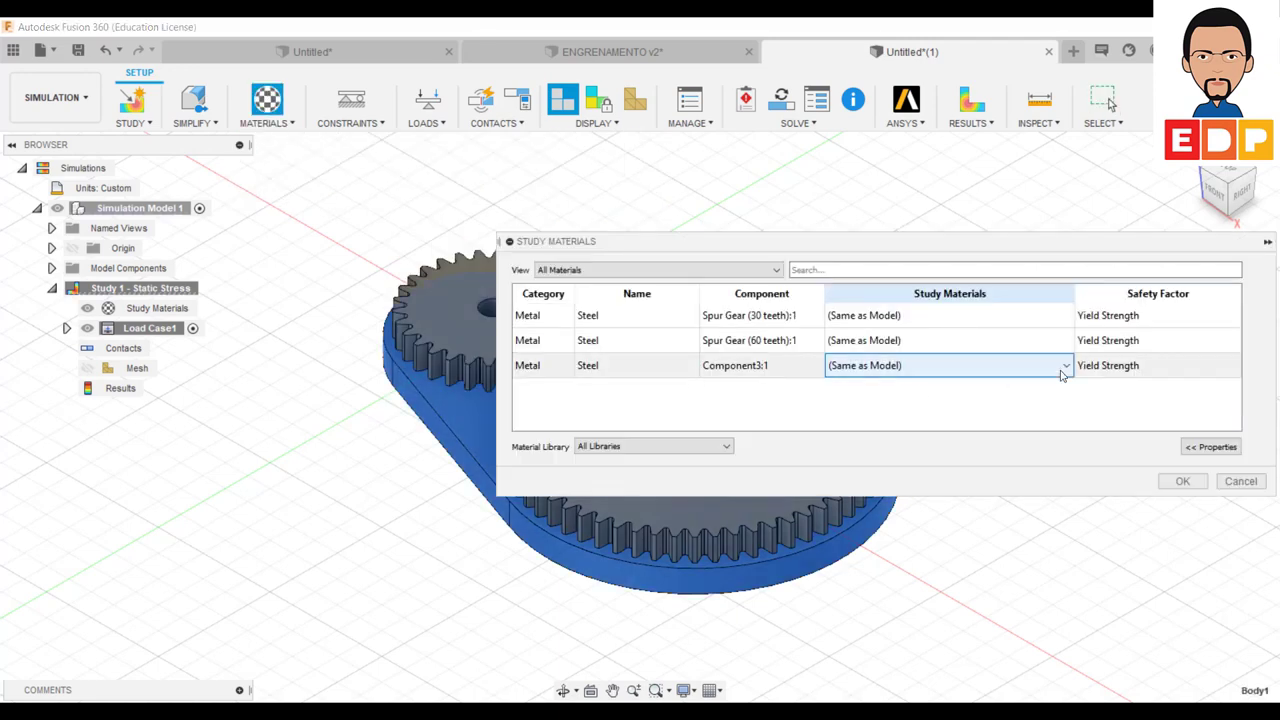
left_click(1065, 368)
scroll(951, 511, "down", 5)
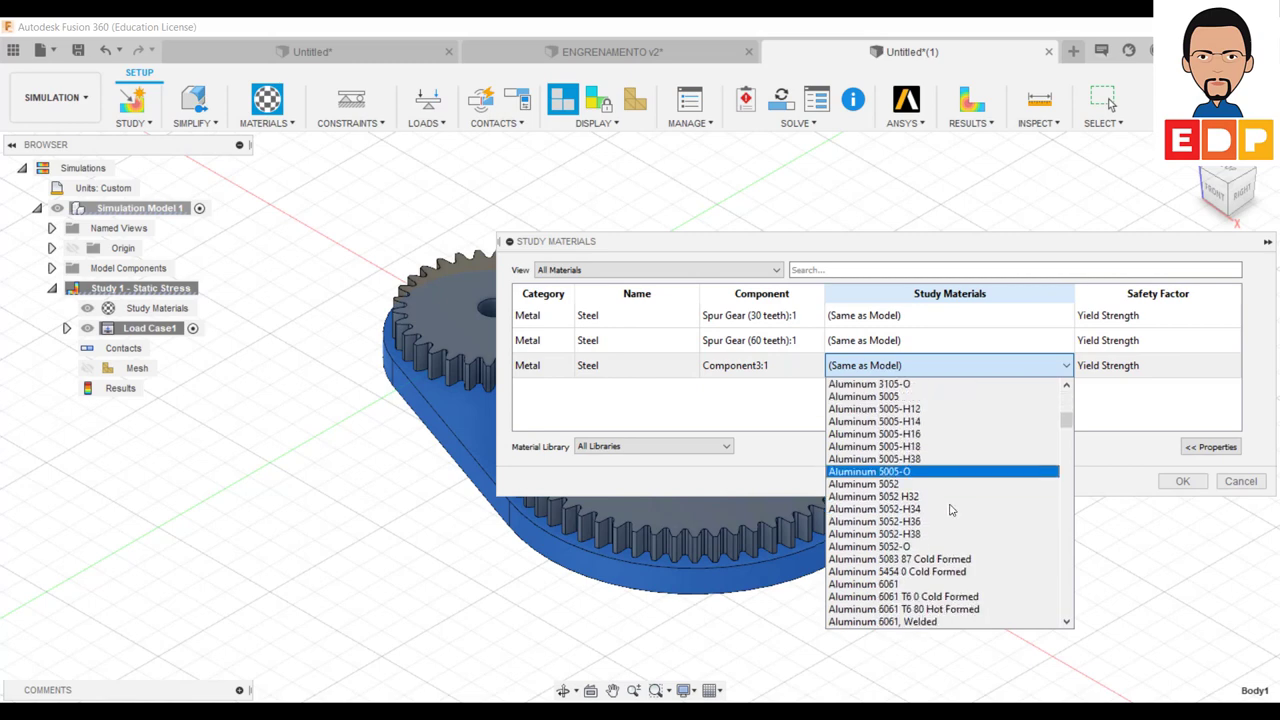
scroll(951, 511, "down", 5)
scroll(951, 511, "down", 7)
scroll(951, 505, "down", 7)
scroll(953, 500, "down", 5)
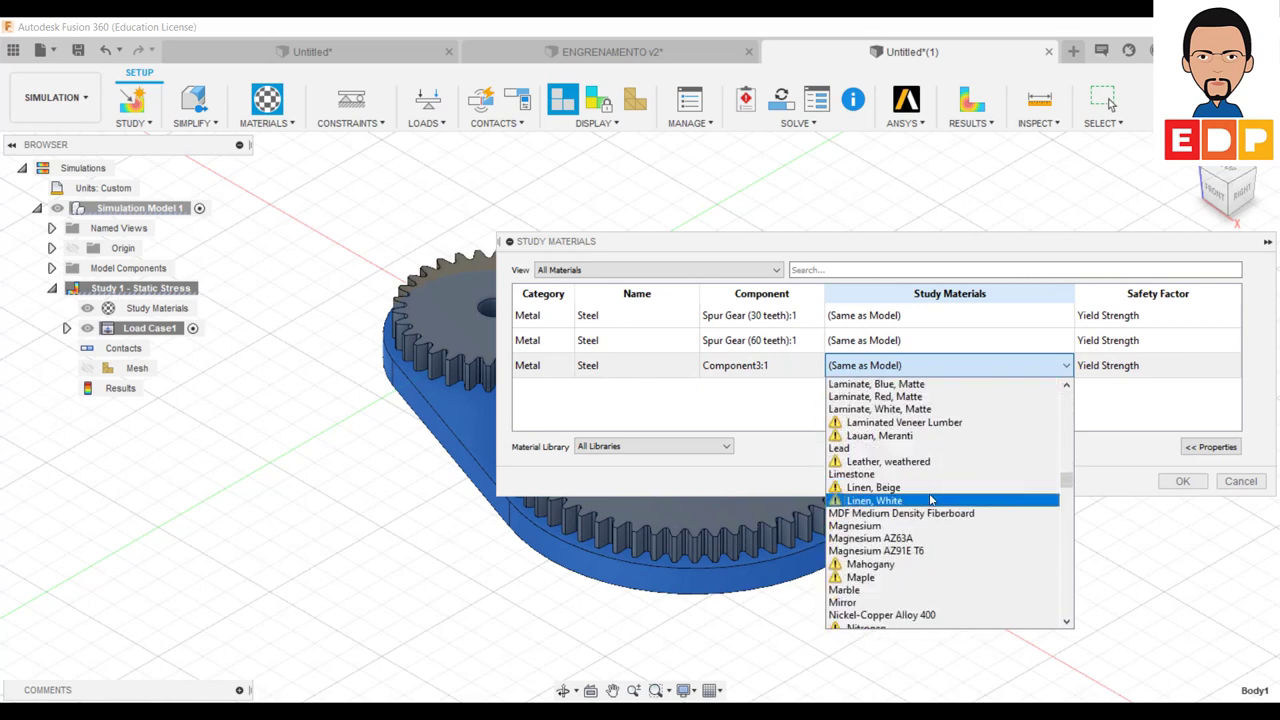
scroll(984, 496, "down", 4)
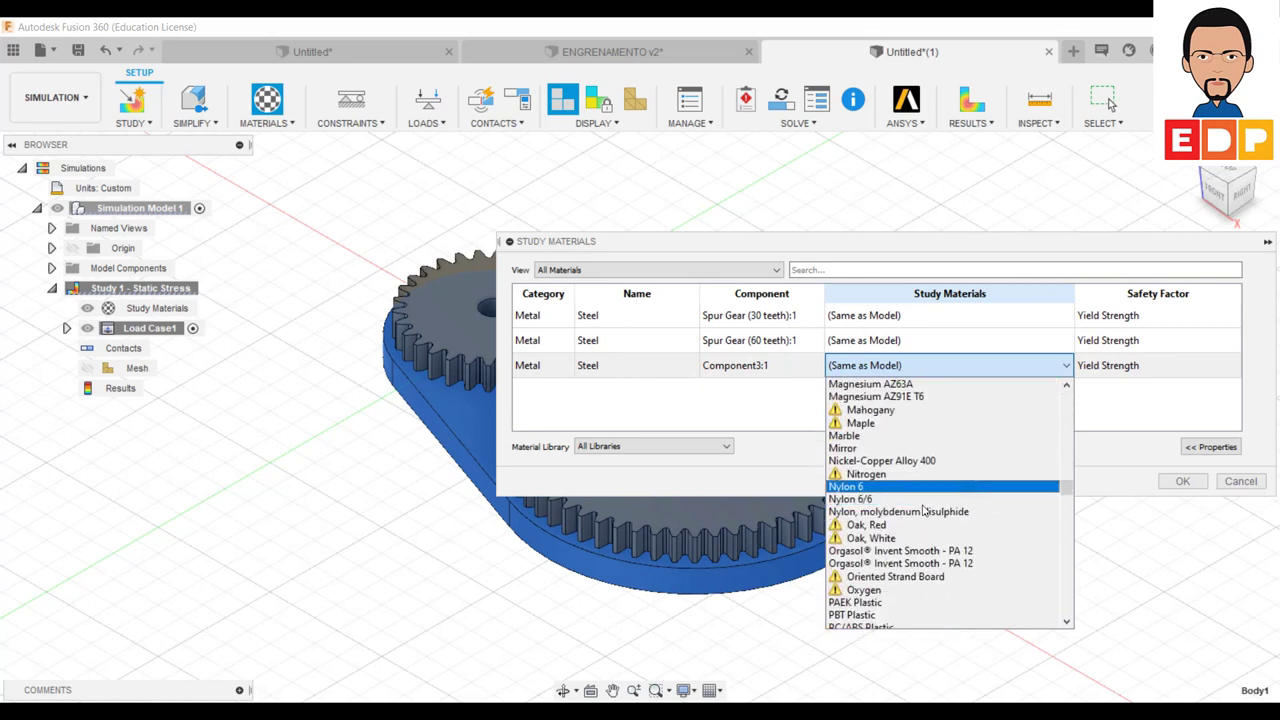
scroll(970, 498, "down", 3)
scroll(930, 500, "down", 4)
scroll(876, 505, "down", 4)
scroll(878, 500, "down", 5)
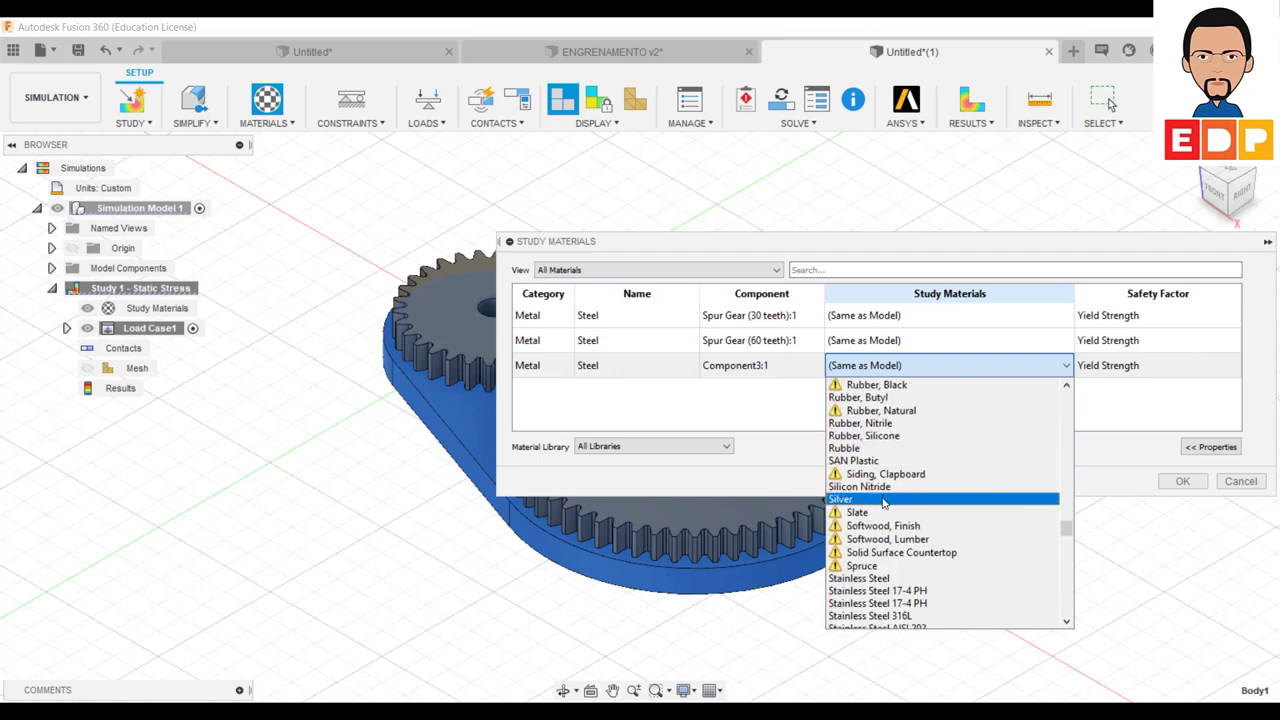
scroll(888, 490, "down", 4)
scroll(898, 472, "down", 4)
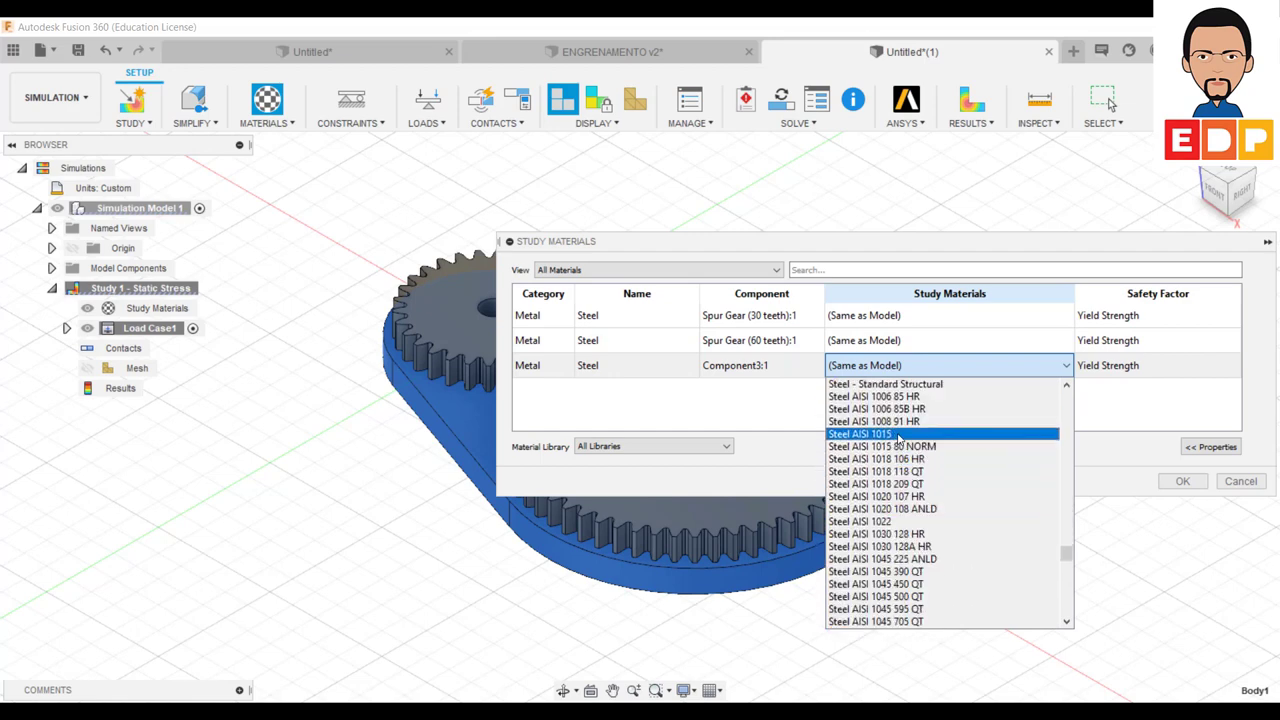
left_click(900, 434)
mouse_move(998, 345)
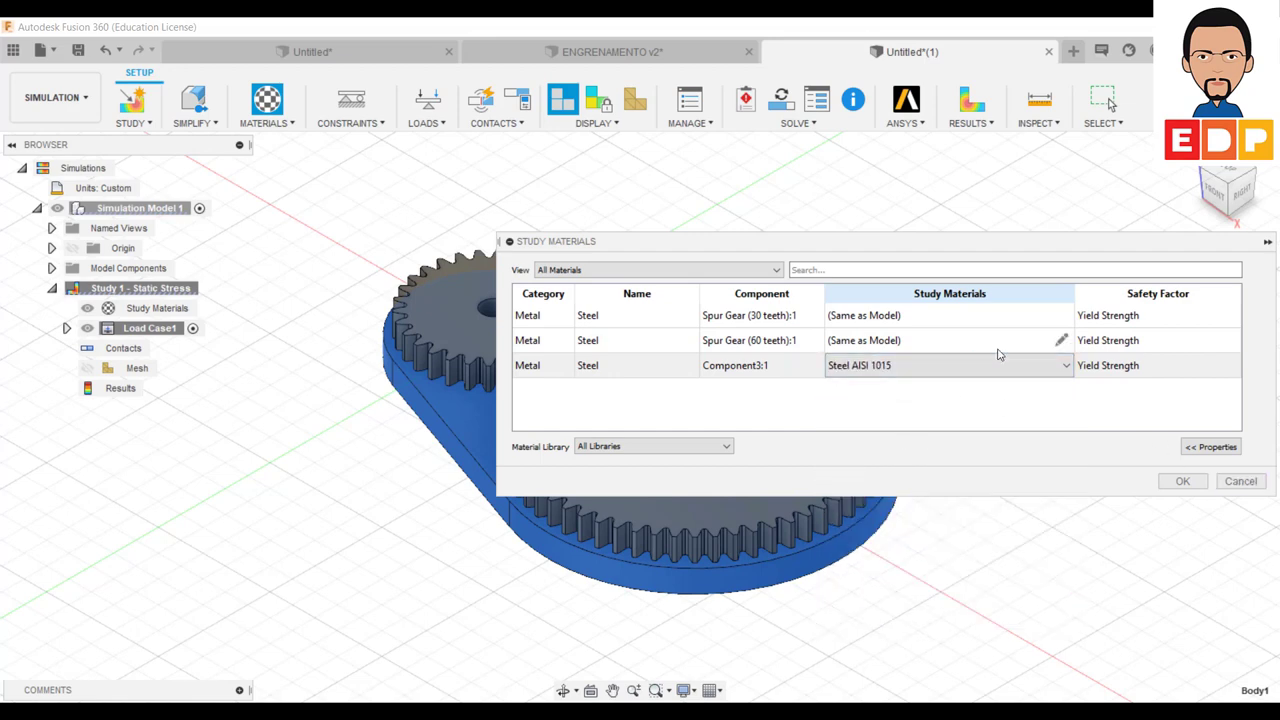
Step: Assign Steel AISI 1018 209 QT to the 60-teeth spur gear
left_click(1063, 342)
left_click(1067, 343)
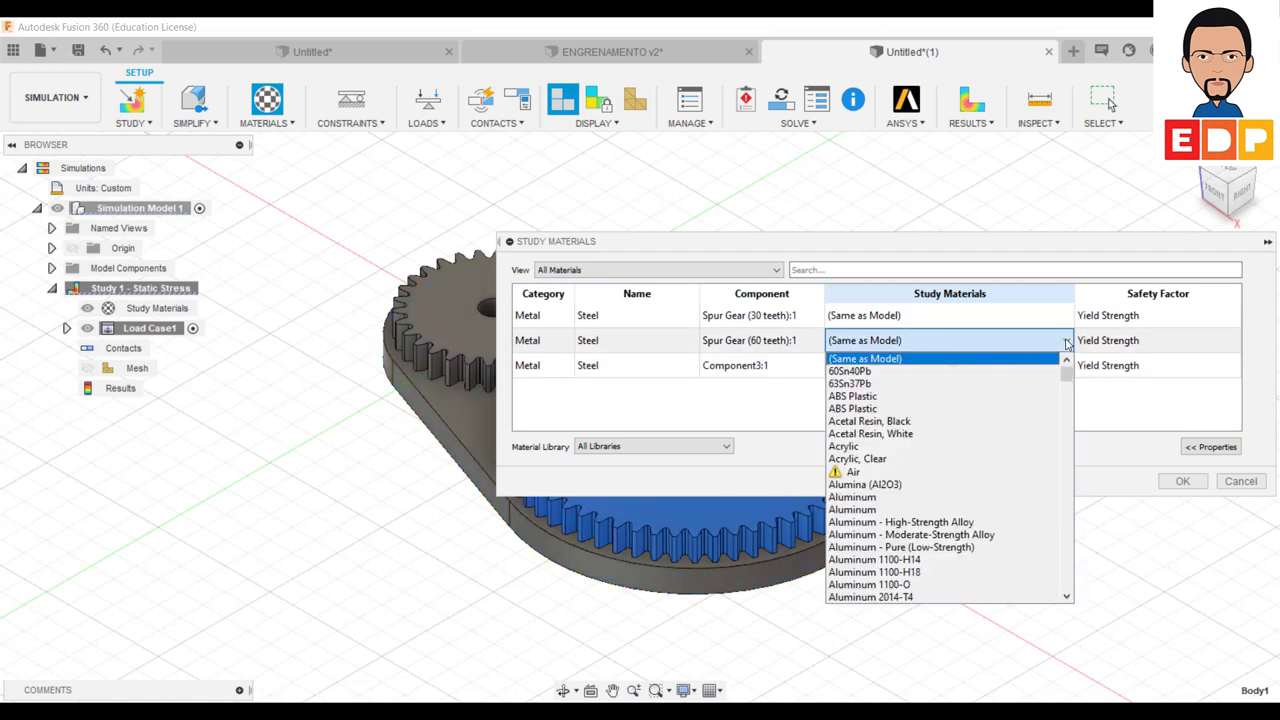
scroll(969, 425, "down", 5)
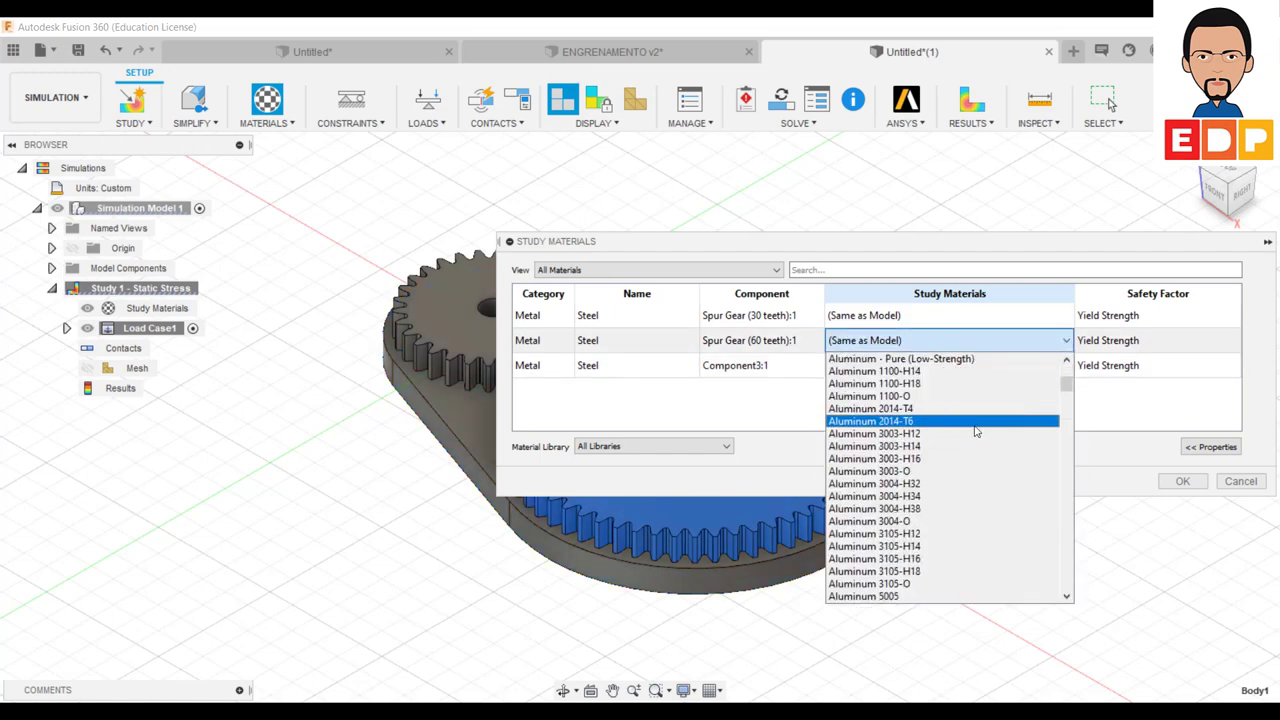
scroll(976, 432, "down", 5)
scroll(972, 440, "down", 5)
scroll(968, 450, "down", 5)
scroll(966, 458, "down", 1)
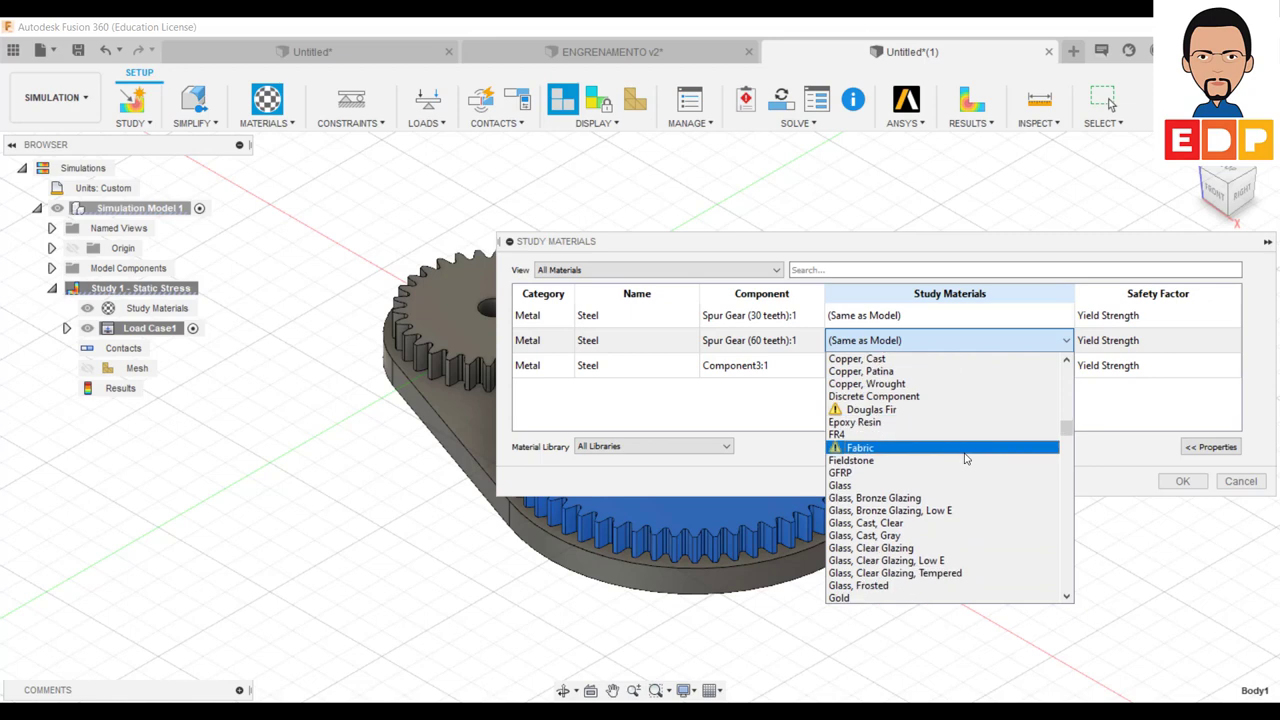
scroll(964, 461, "down", 2)
scroll(962, 464, "down", 5)
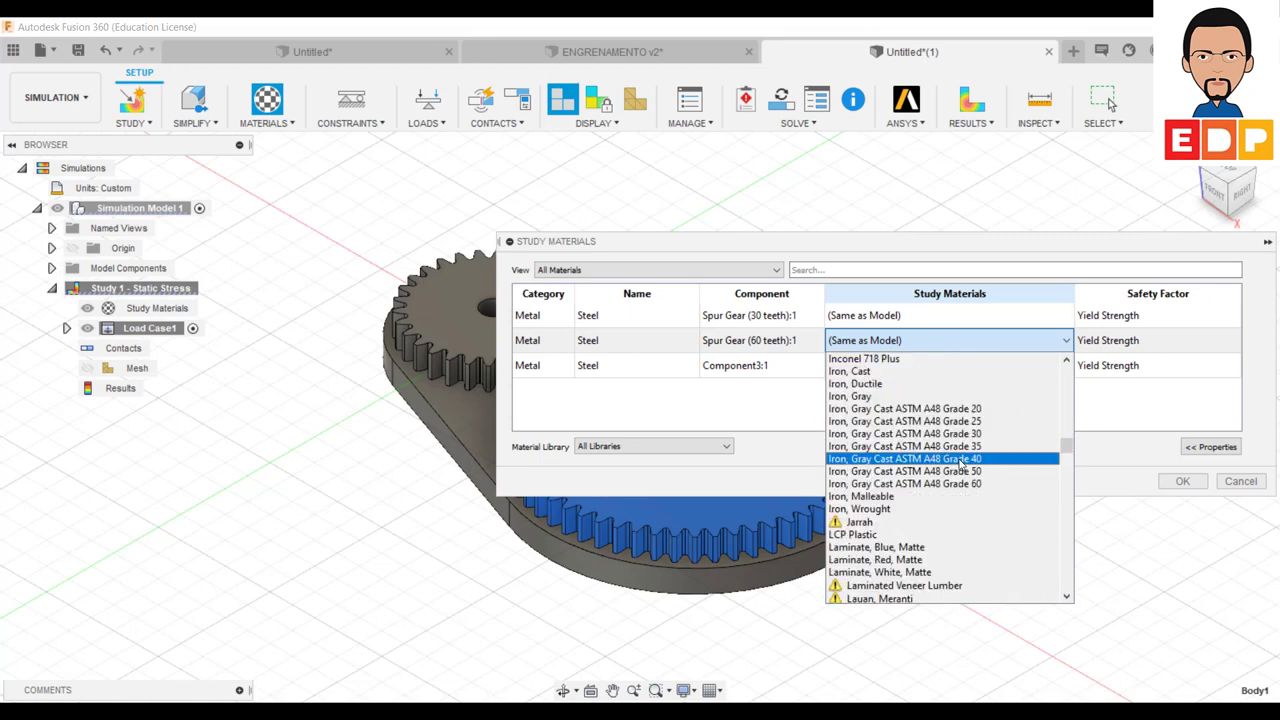
scroll(961, 467, "down", 5)
scroll(959, 470, "down", 5)
scroll(955, 463, "down", 5)
scroll(945, 480, "down", 5)
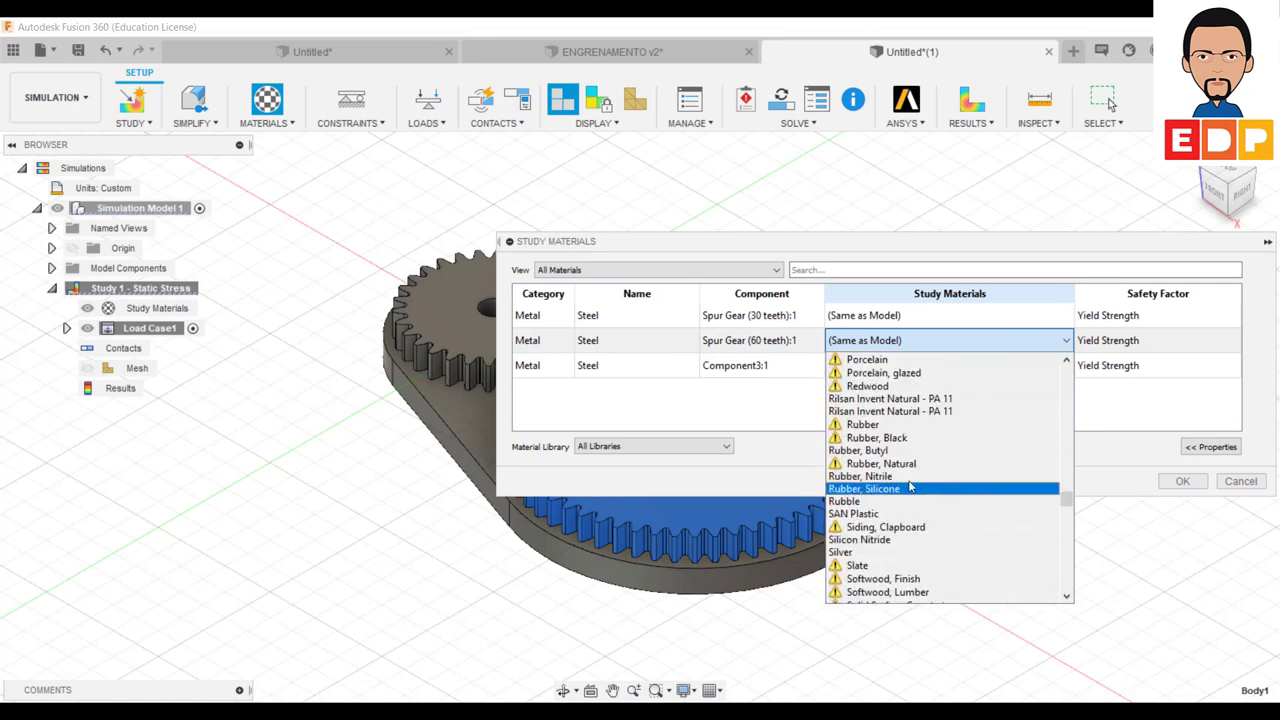
scroll(930, 485, "down", 5)
scroll(915, 484, "down", 3)
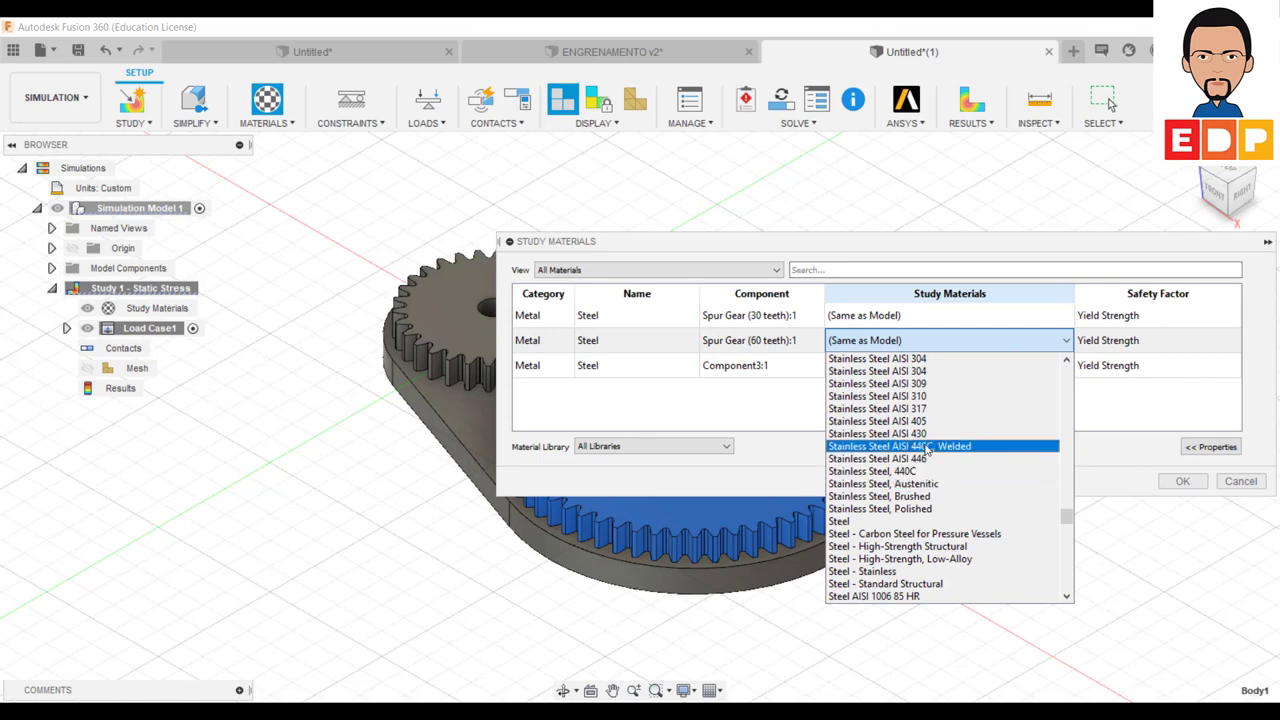
scroll(928, 451, "down", 3)
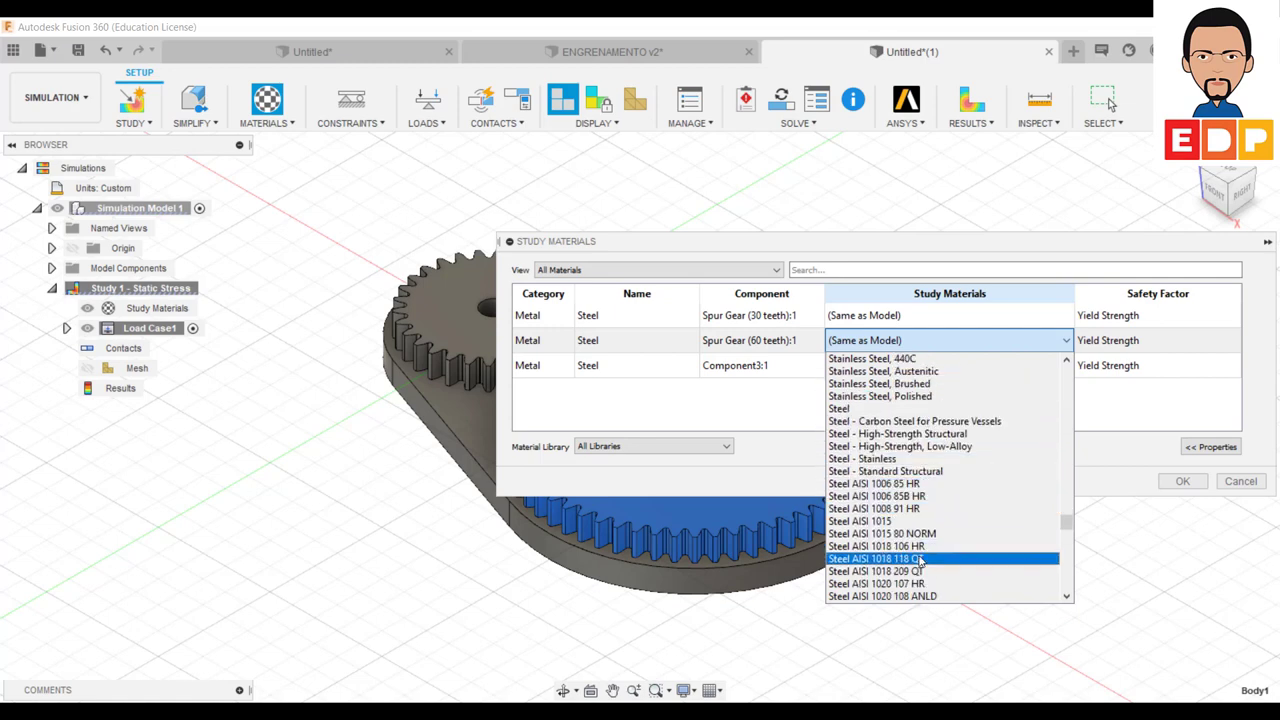
scroll(910, 572, "down", 2)
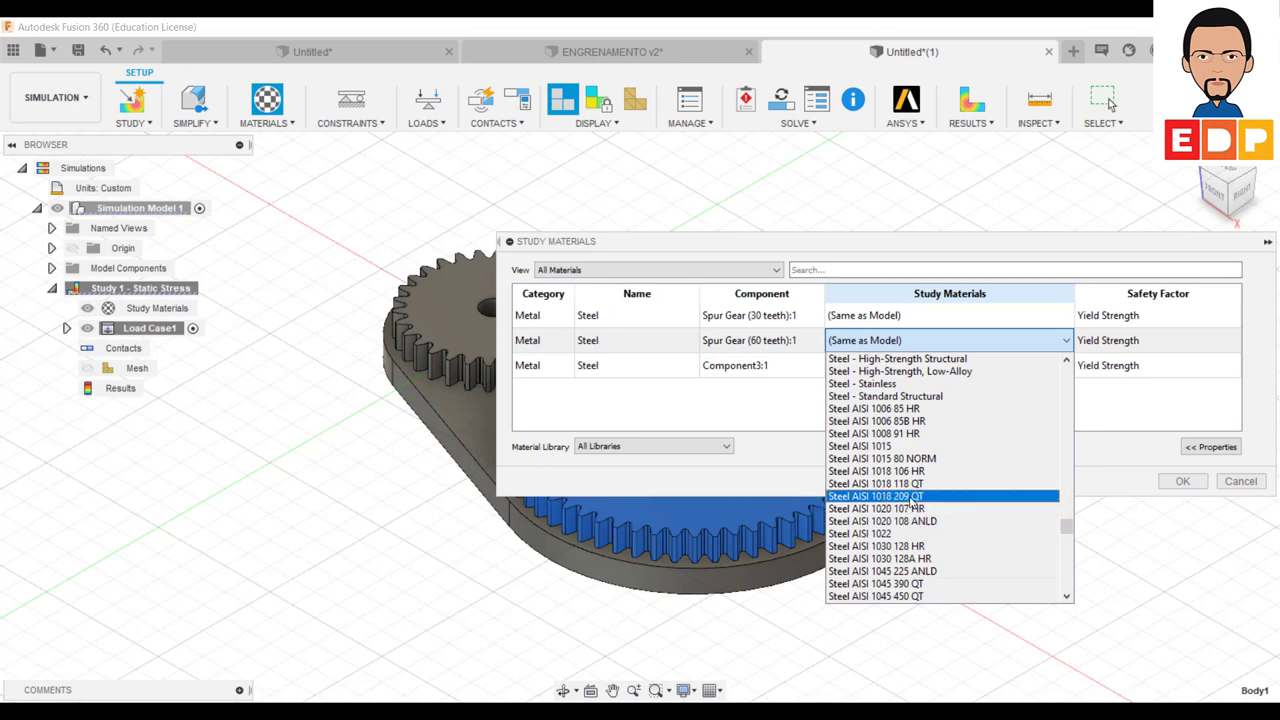
left_click(900, 496)
Step: Assign Steel AISI 1045 390 QT to the 30-tooth gear and confirm the study materials
left_click(905, 313)
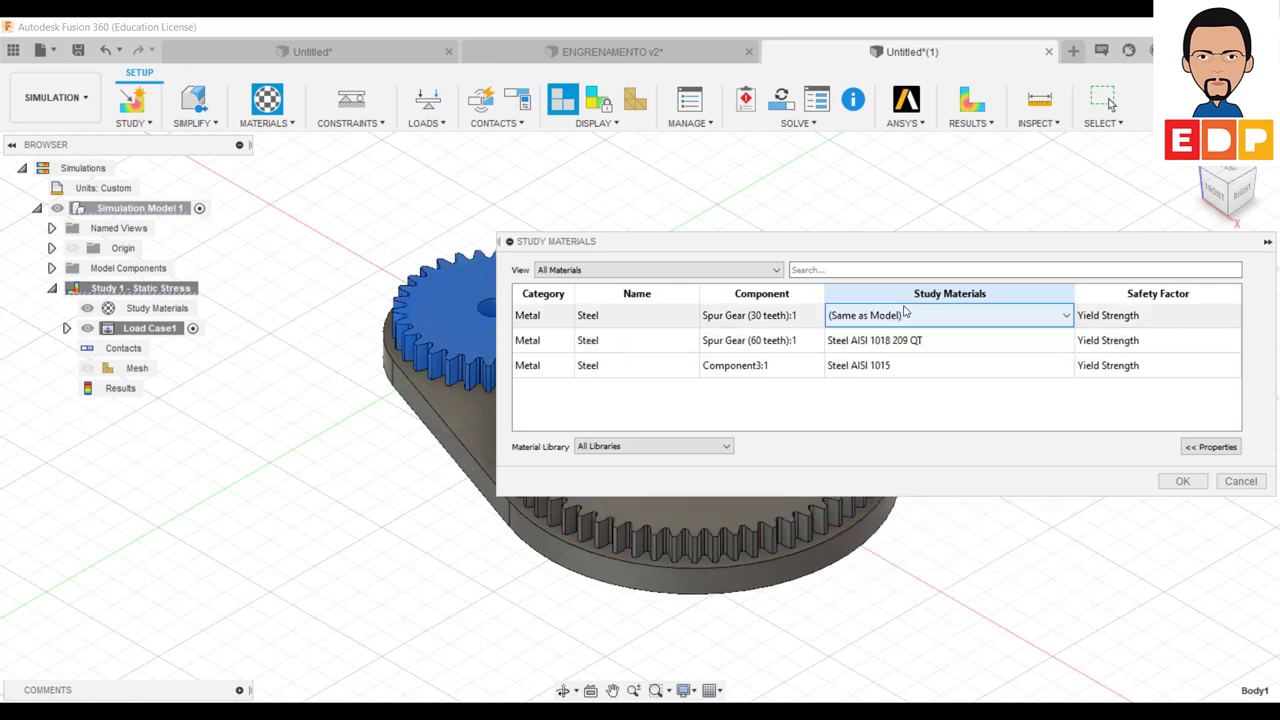
left_click(905, 316)
scroll(905, 440, "down", 10)
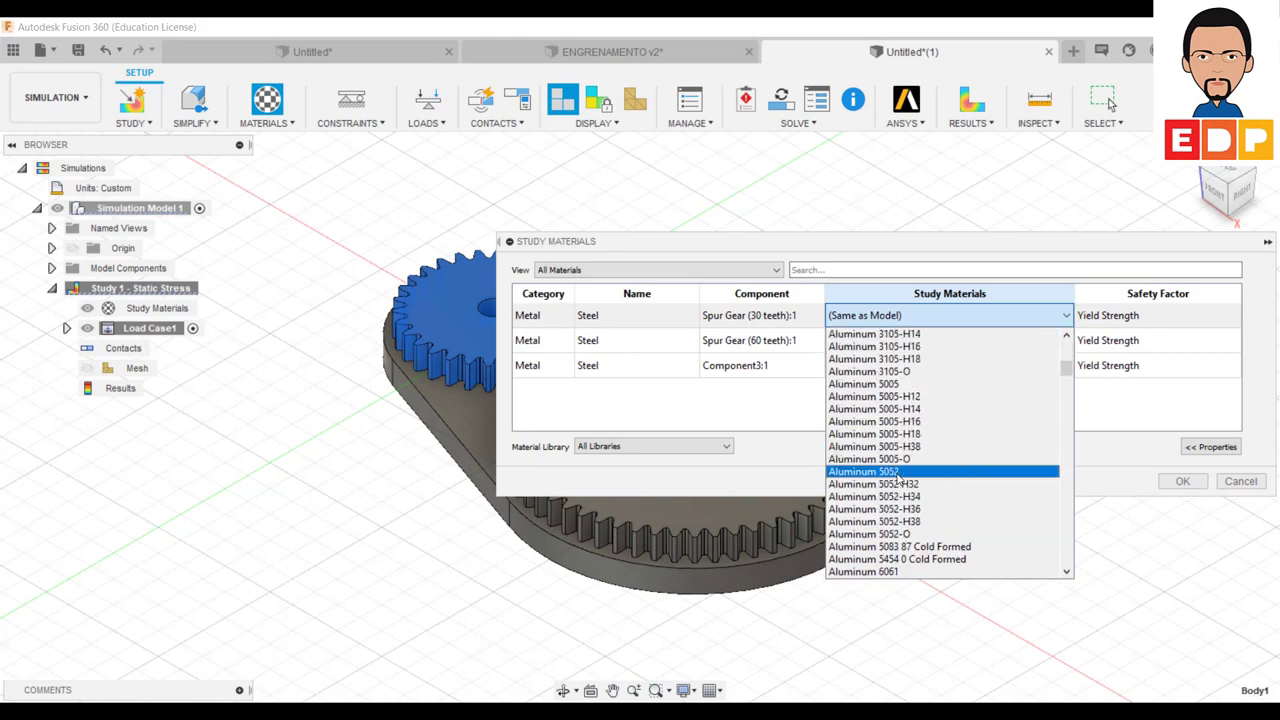
scroll(905, 482, "down", 4)
scroll(905, 482, "down", 4)
scroll(905, 482, "down", 4)
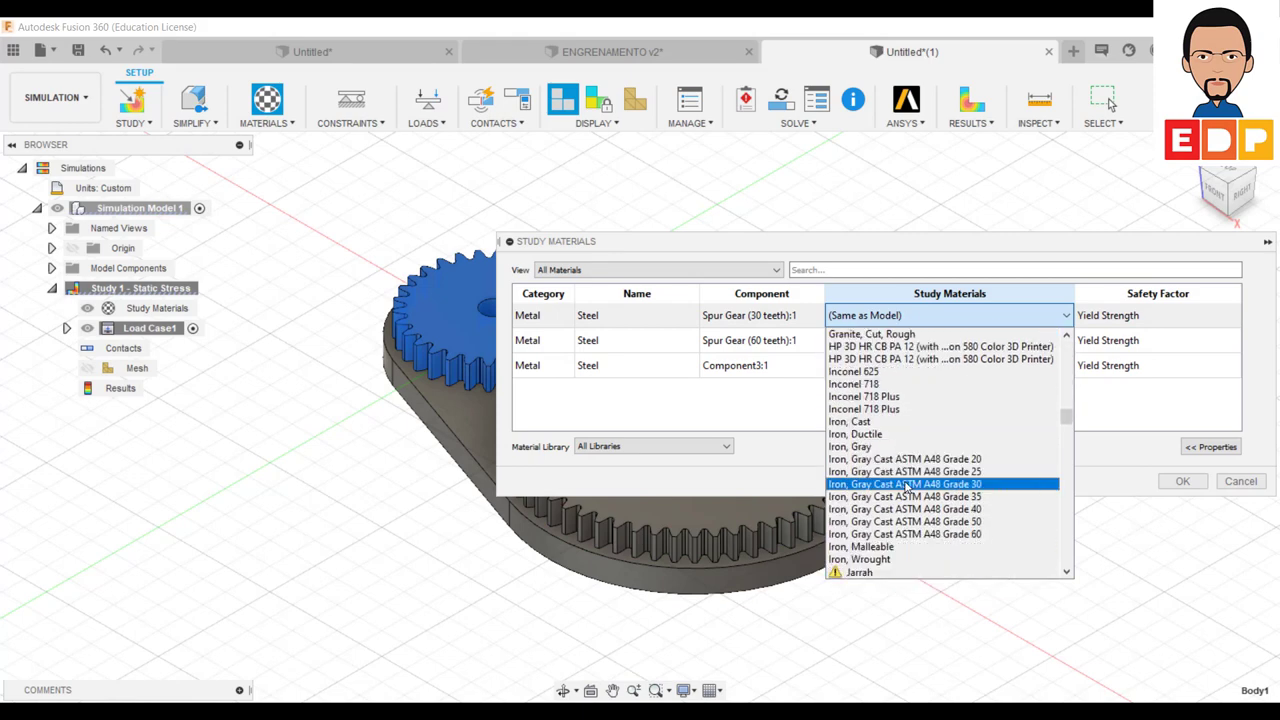
scroll(905, 482, "down", 4)
scroll(905, 485, "down", 4)
scroll(905, 485, "down", 4)
scroll(905, 485, "down", 4)
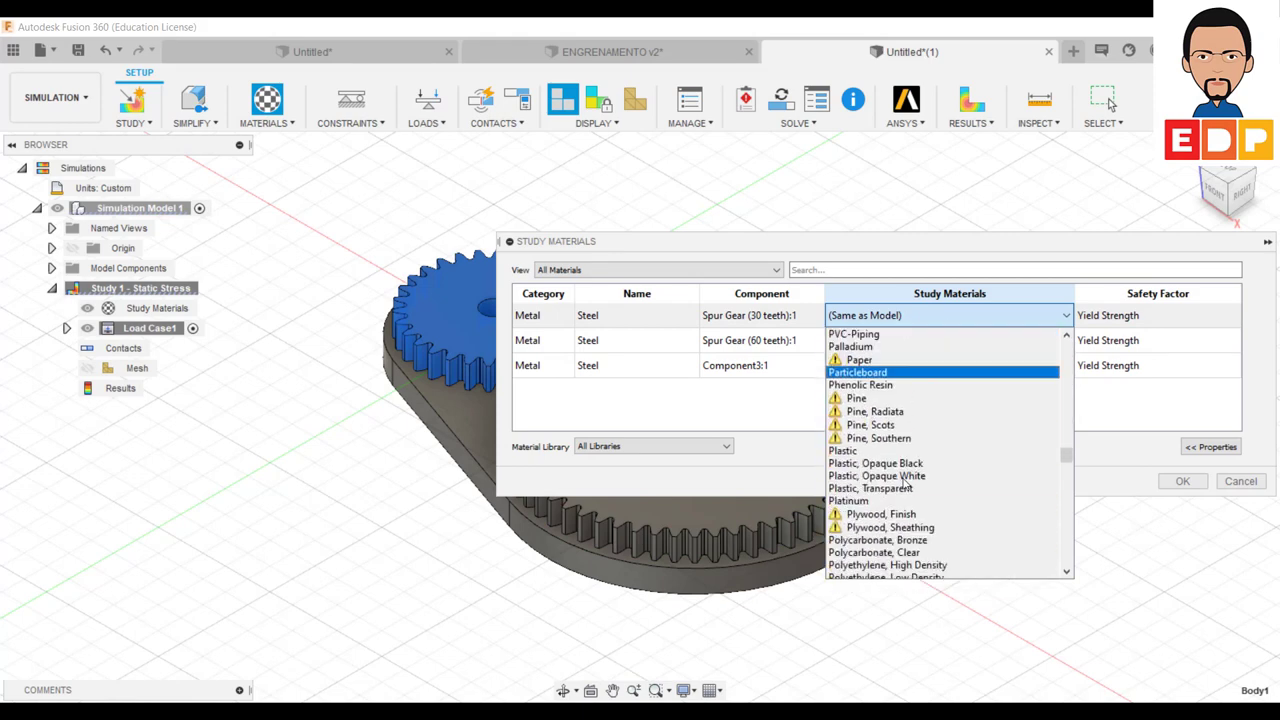
scroll(905, 480, "down", 2)
scroll(905, 478, "down", 4)
scroll(905, 478, "down", 4)
scroll(905, 478, "down", 4)
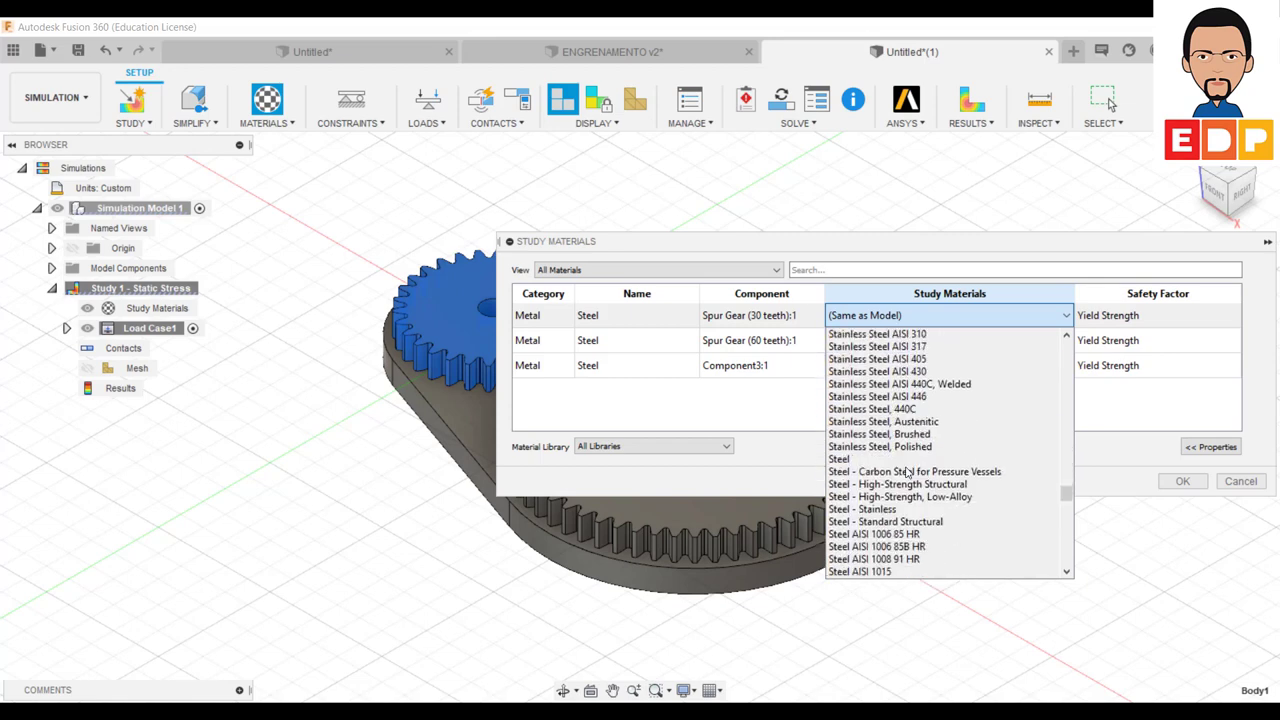
scroll(915, 462, "down", 3)
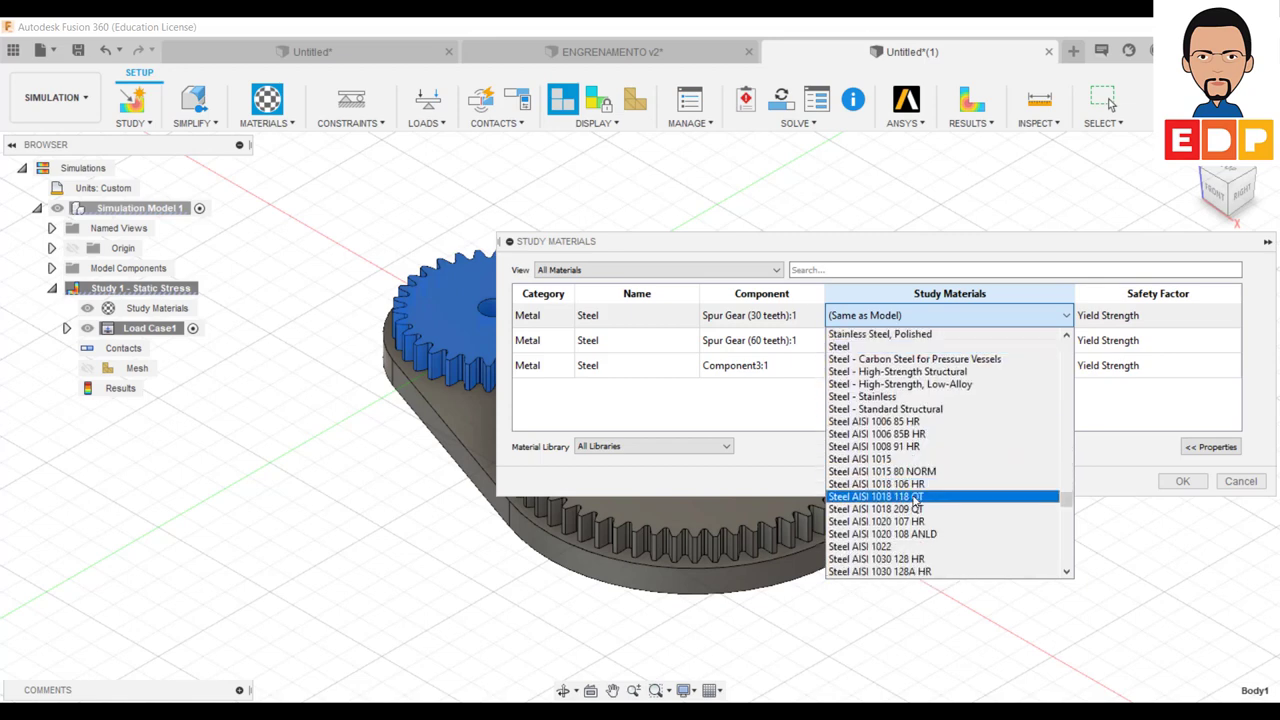
scroll(913, 521, "down", 3)
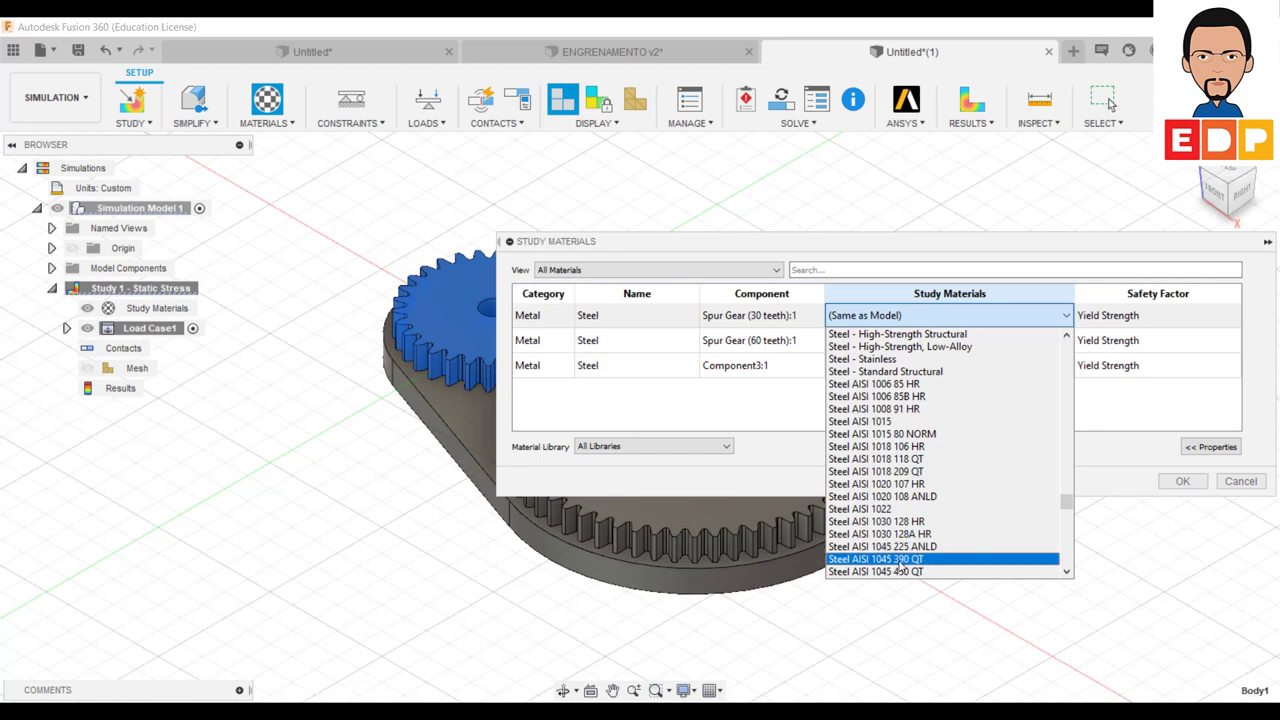
left_click(903, 560)
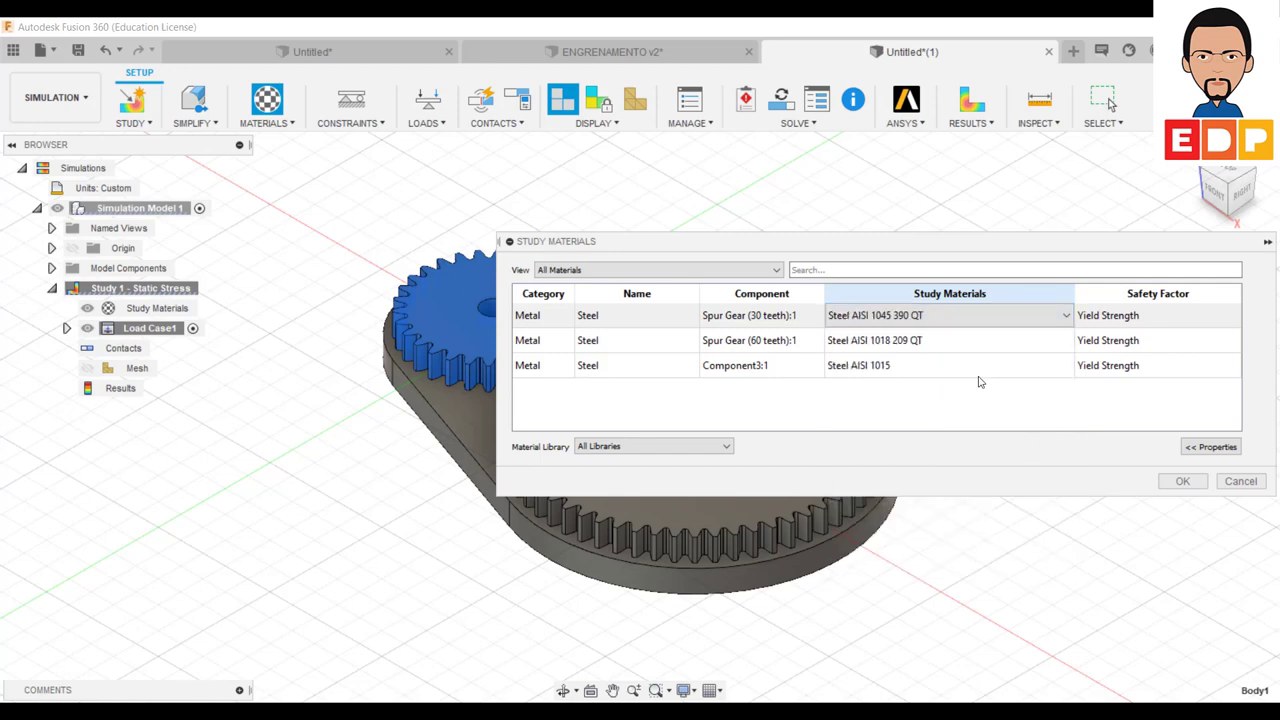
mouse_move(900, 341)
left_click(1182, 481)
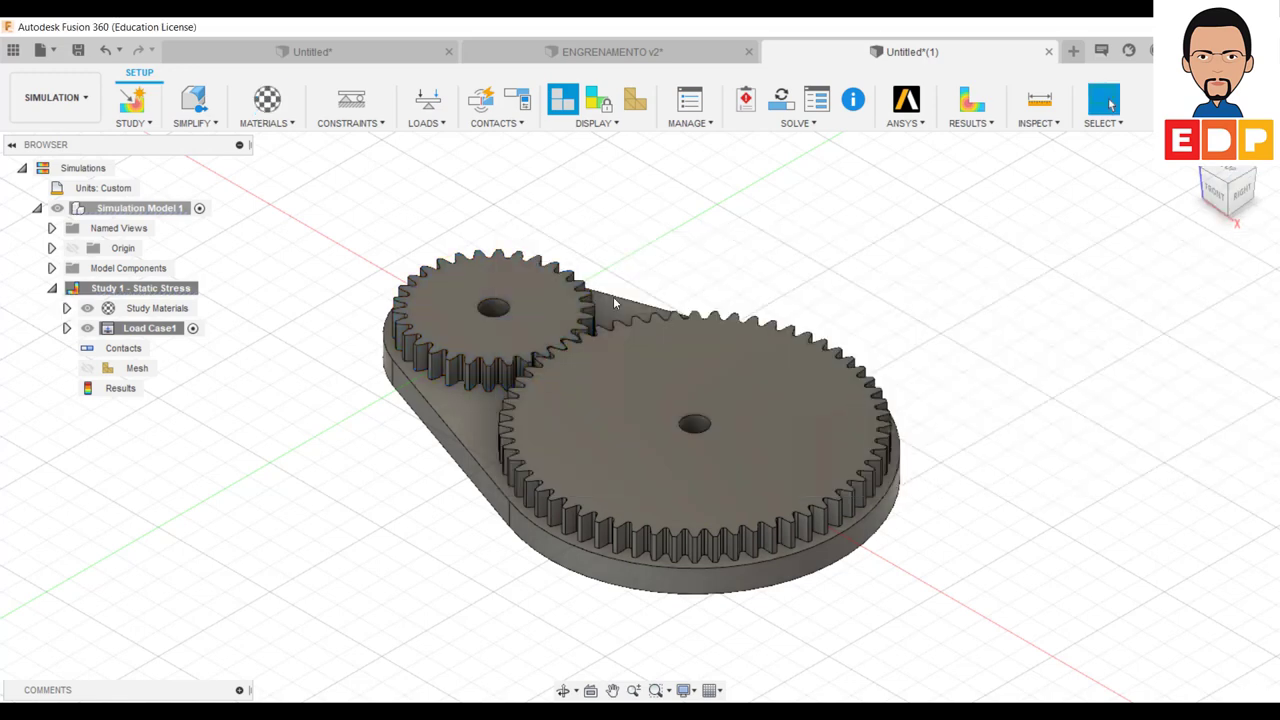
Step: Apply a Fixed structural constraint to the base plate's bottom face, then return to the Home view
left_click(372, 124)
left_click(365, 143)
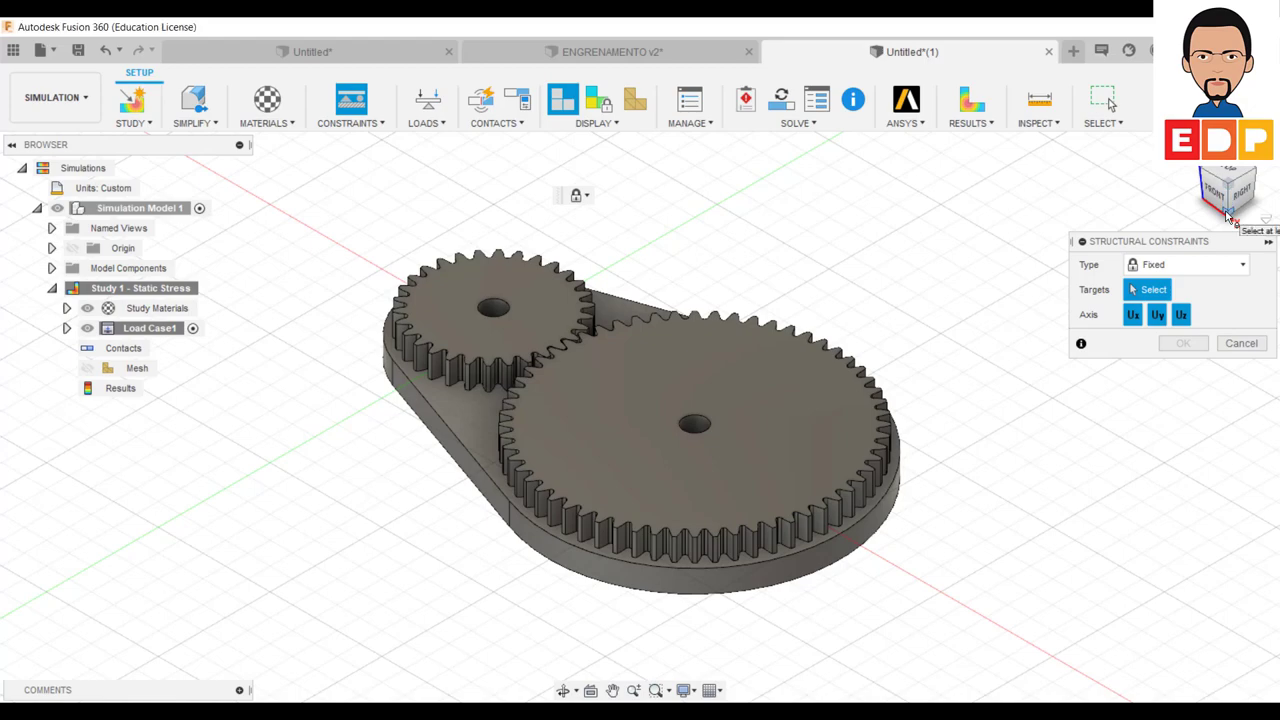
left_click(1228, 215)
left_click(680, 437)
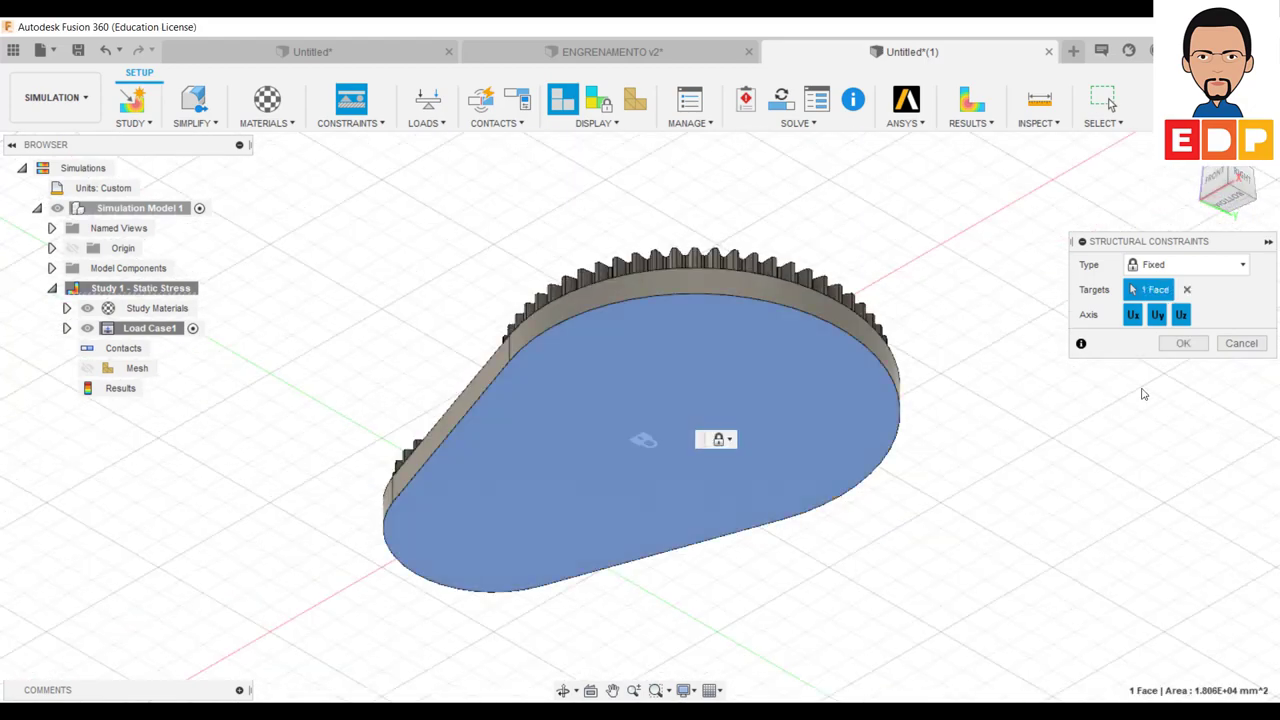
left_click(1183, 343)
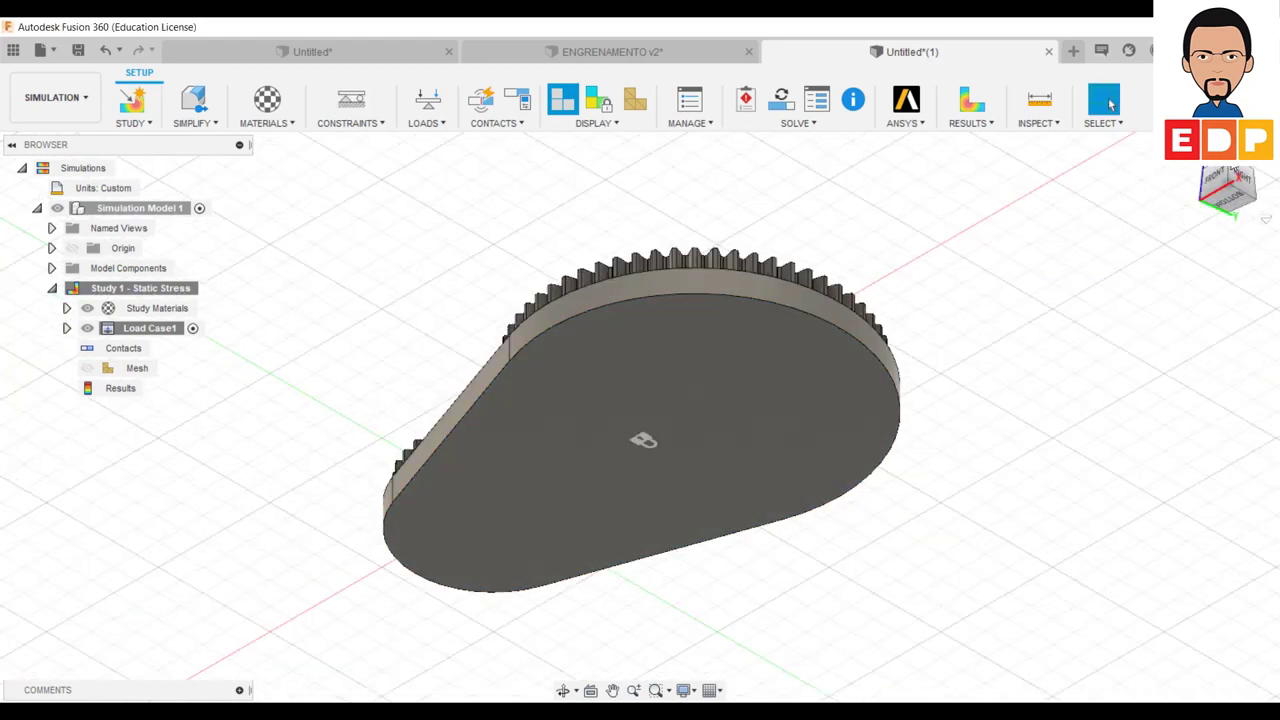
left_click(1240, 172)
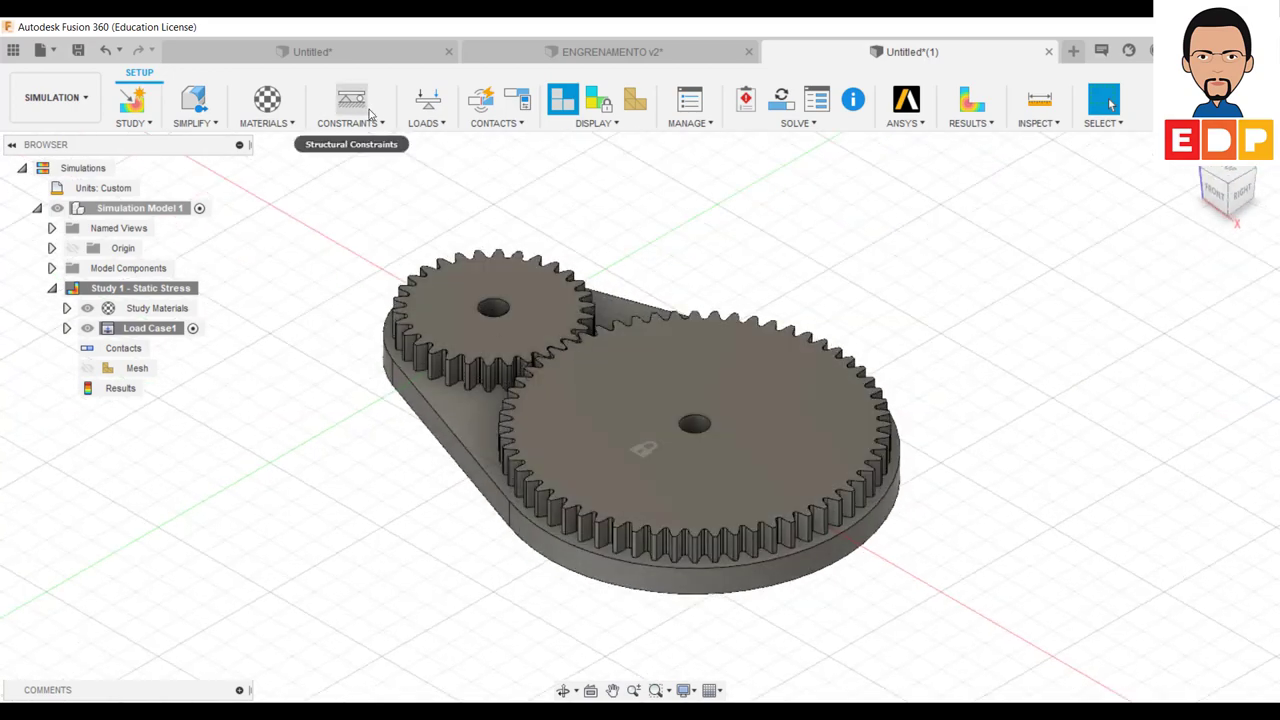
Step: Apply a force load of magnitude 5 to the gear tooth face at the mesh point
left_click(427, 122)
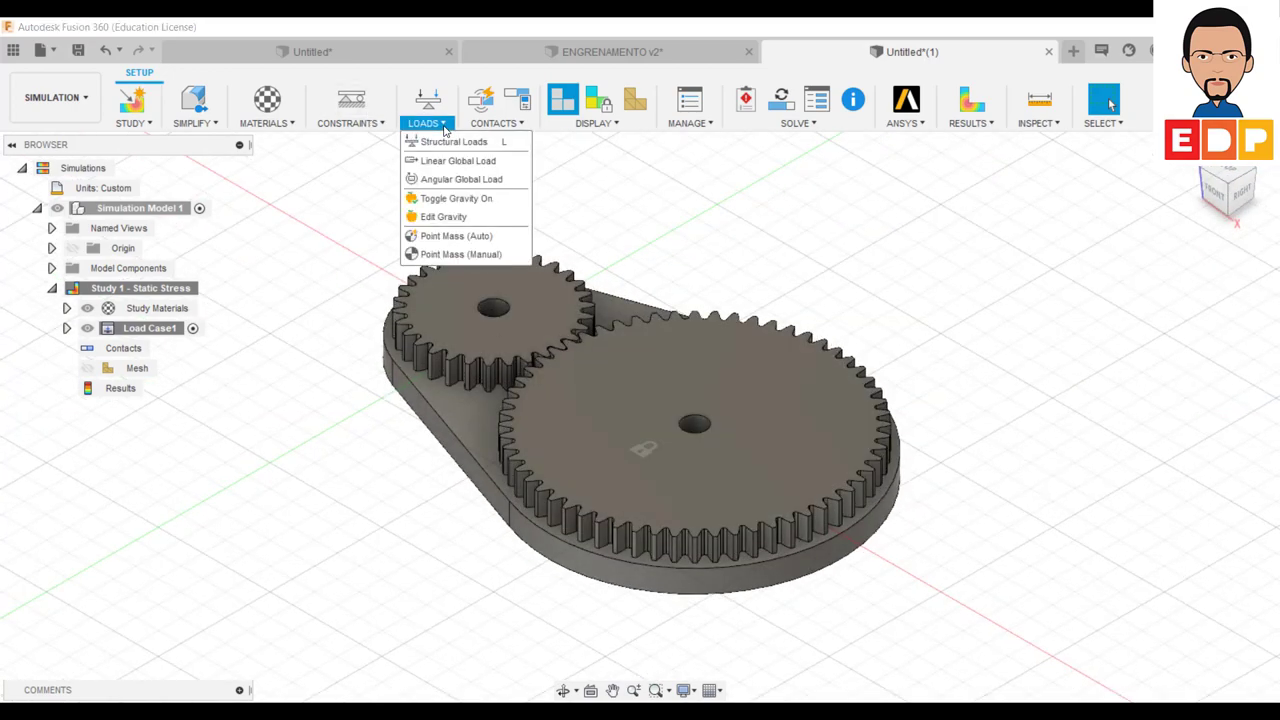
key("Escape")
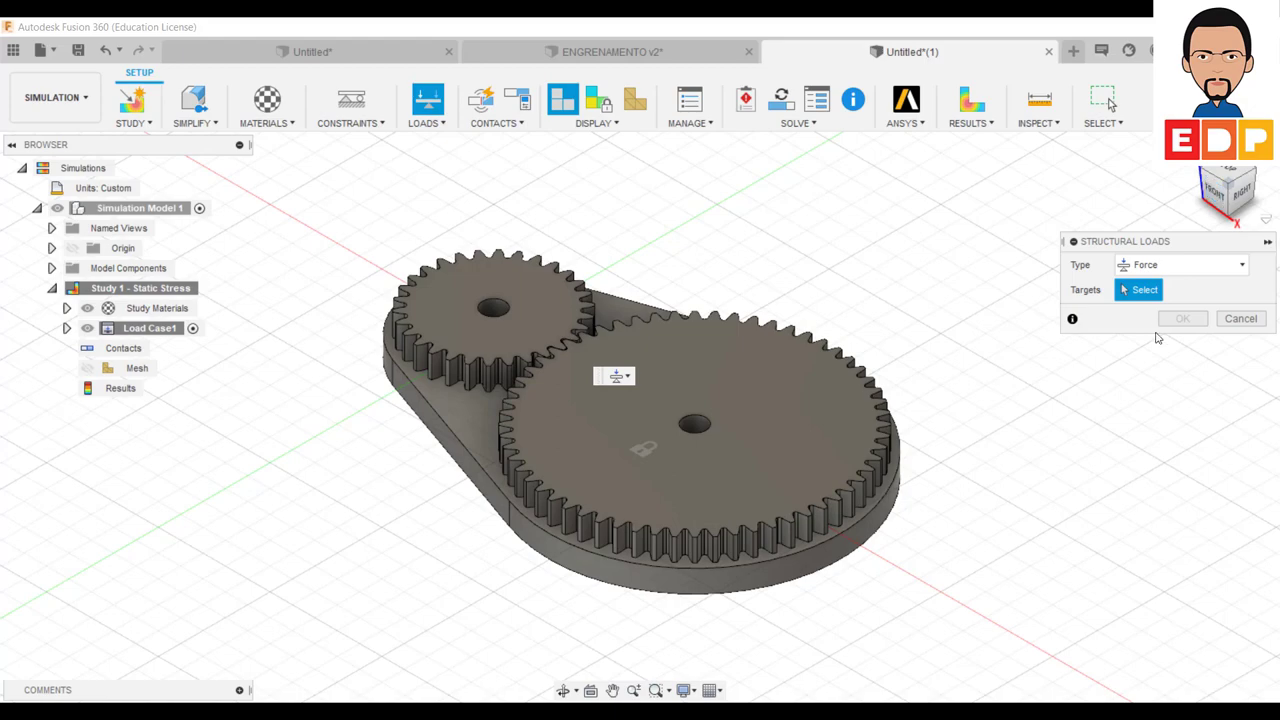
left_click(1222, 178)
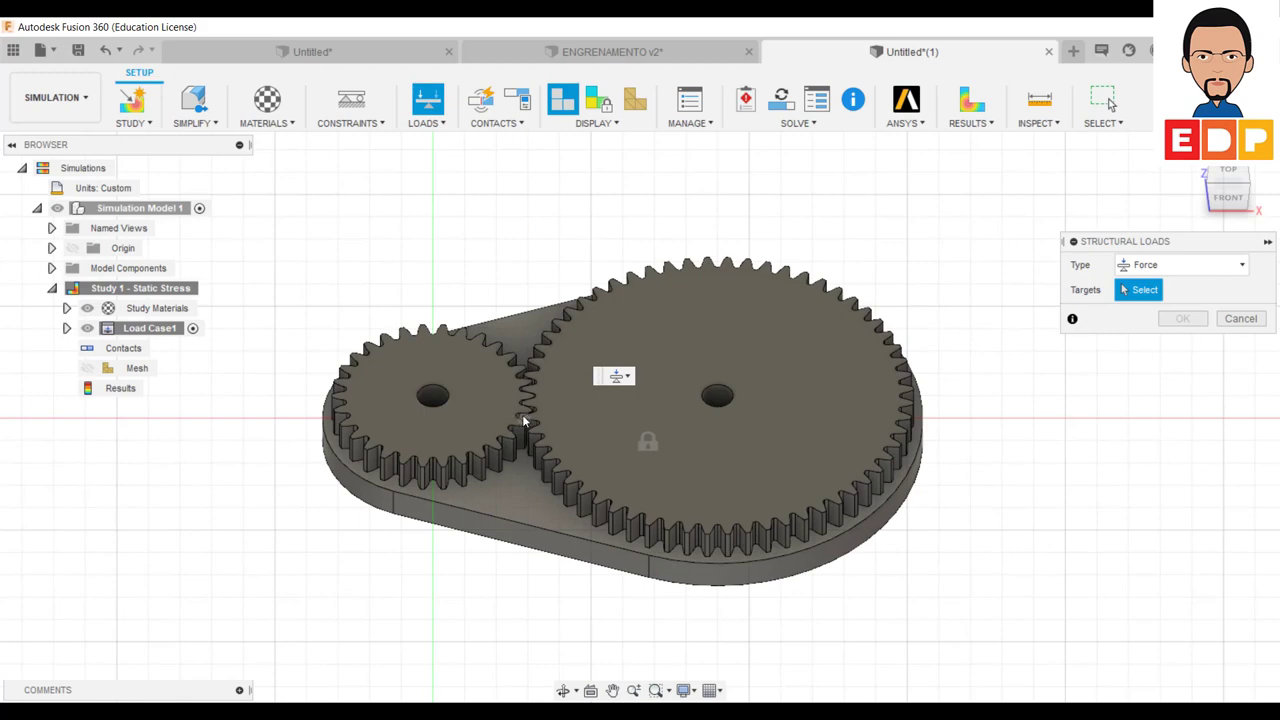
scroll(530, 417, "up", 1)
scroll(527, 417, "up", 2)
scroll(534, 409, "up", 4)
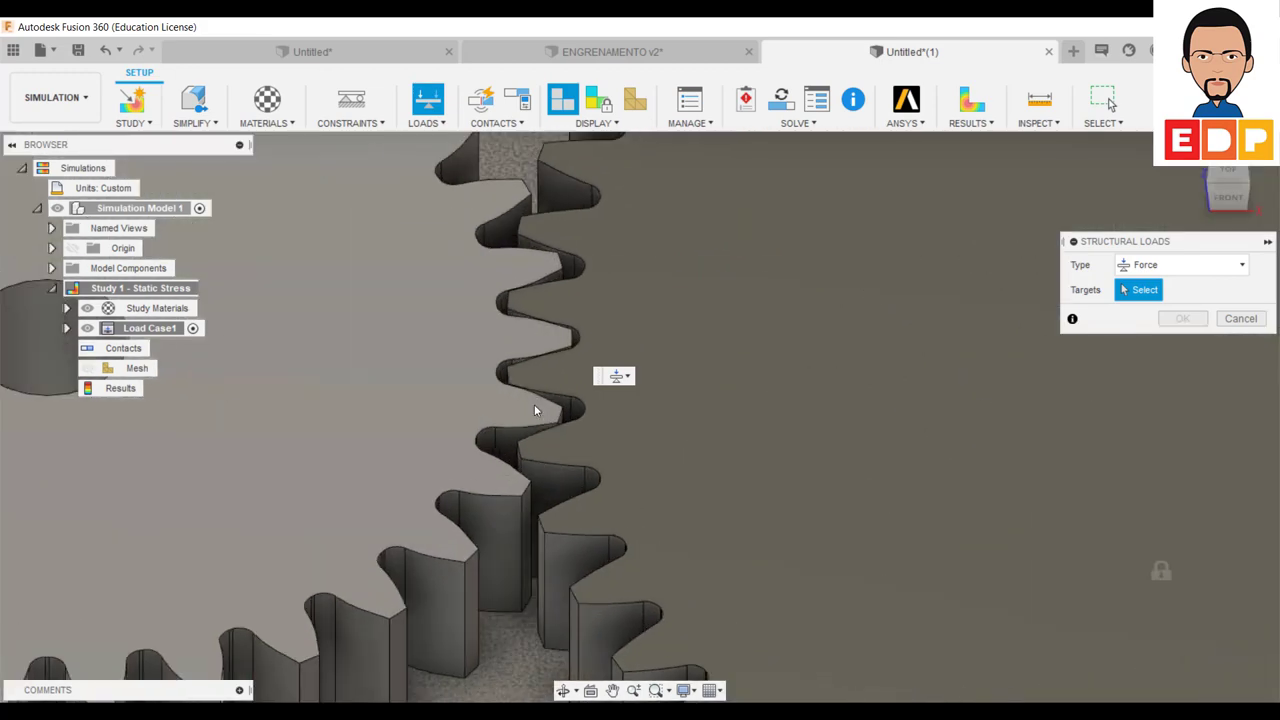
scroll(538, 395, "up", 2)
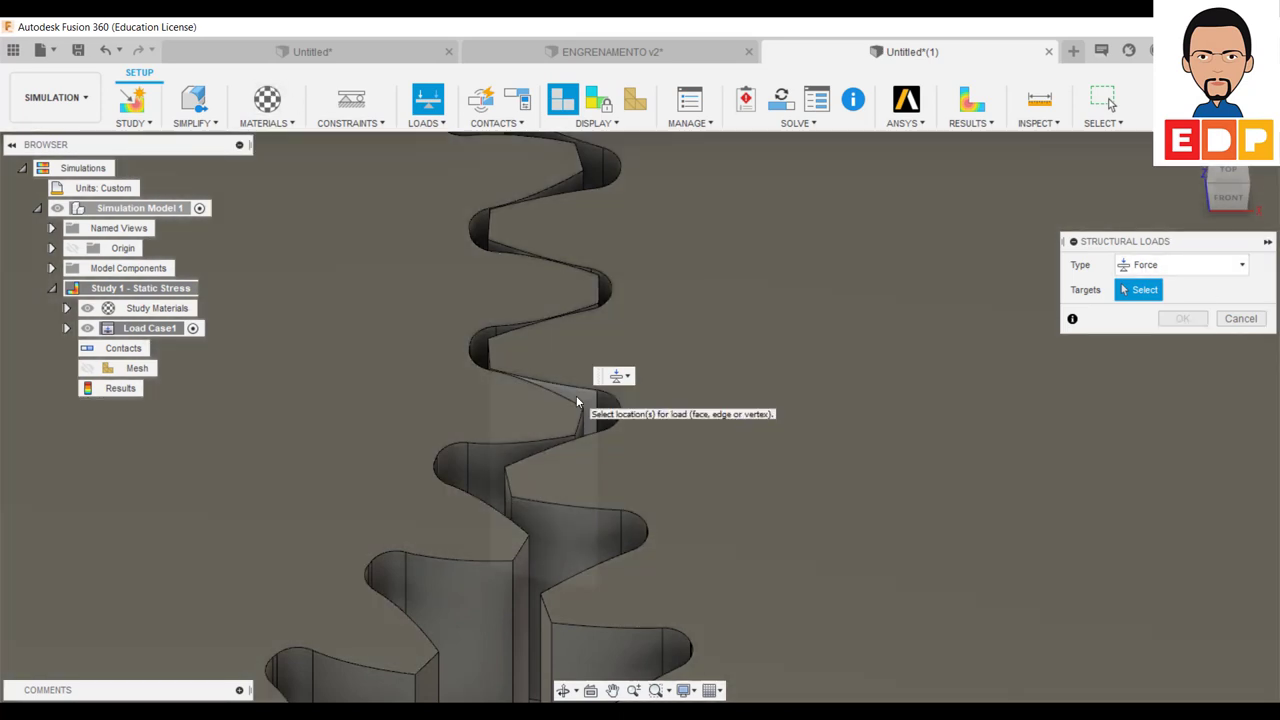
left_click(576, 402)
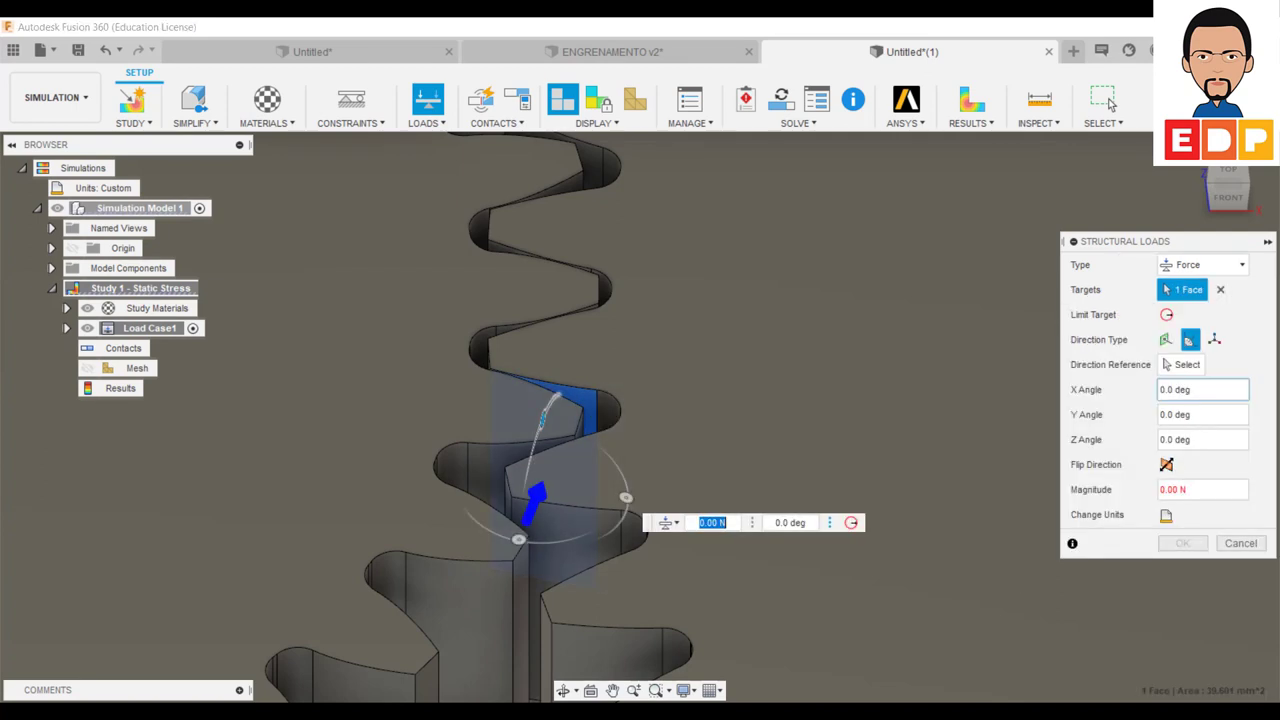
type("500")
left_click(1182, 543)
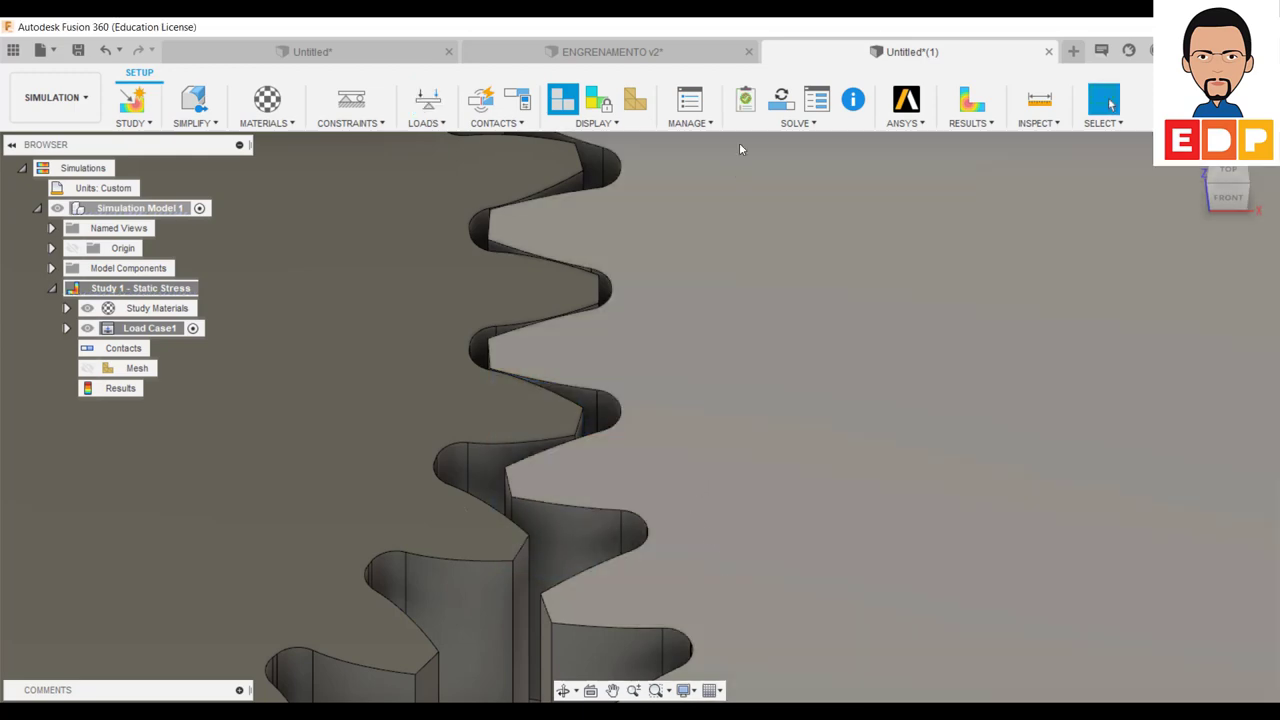
Step: Zoom out and pan so both gears are centred in the view
scroll(860, 343, "down", 1)
scroll(860, 343, "down", 3)
scroll(860, 343, "down", 3)
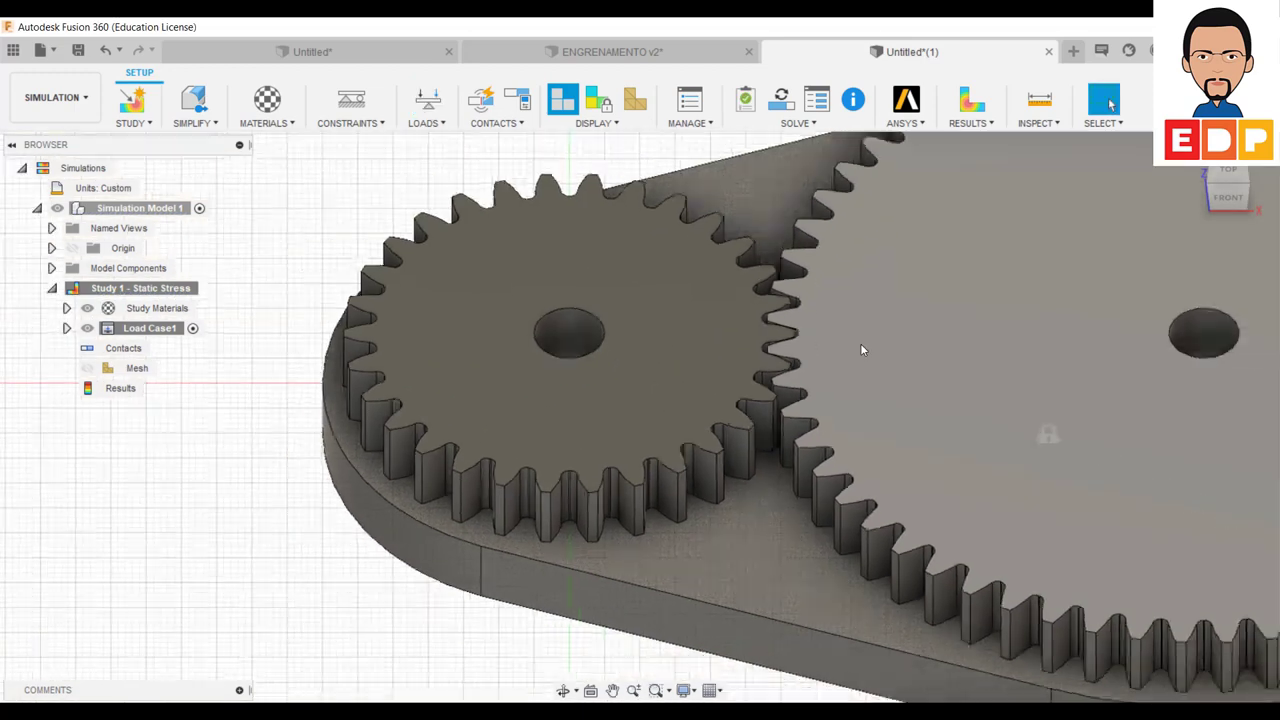
scroll(862, 349, "down", 2)
mouse_move(381, 602)
middle_mouse_down()
mouse_move(171, 551)
mouse_move(137, 559)
middle_mouse_up()
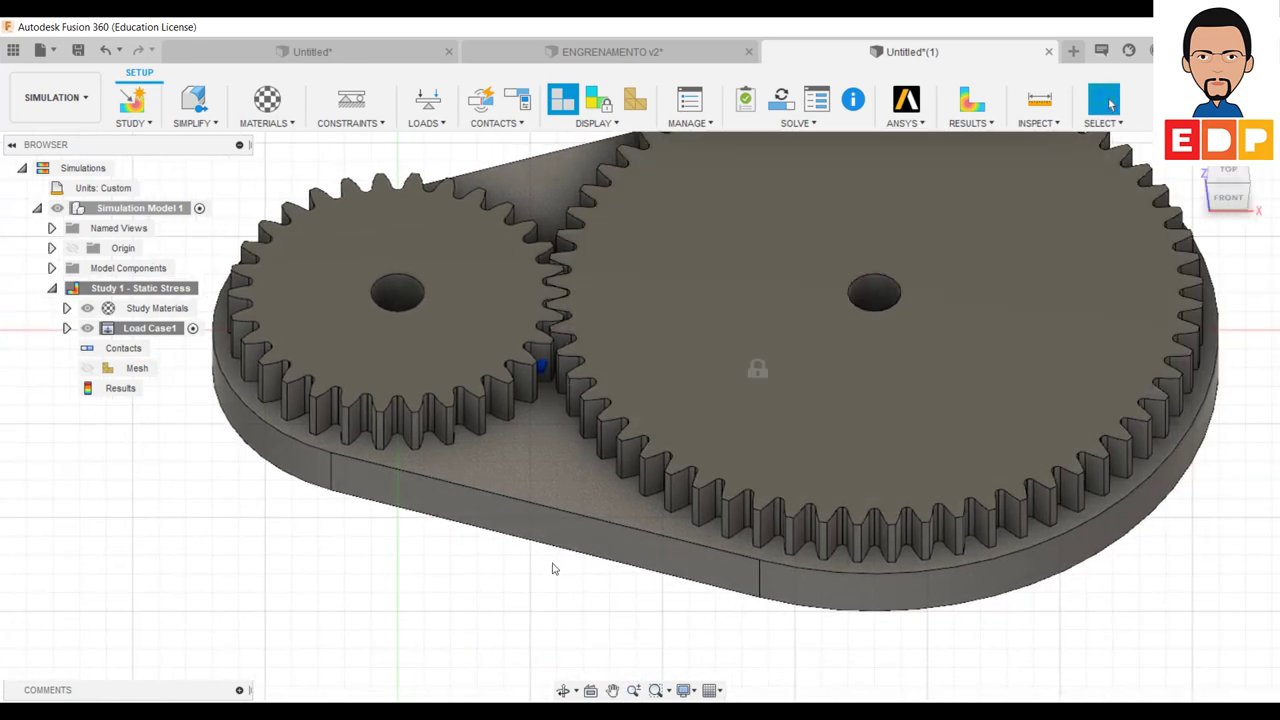
scroll(510, 368, "up", 3)
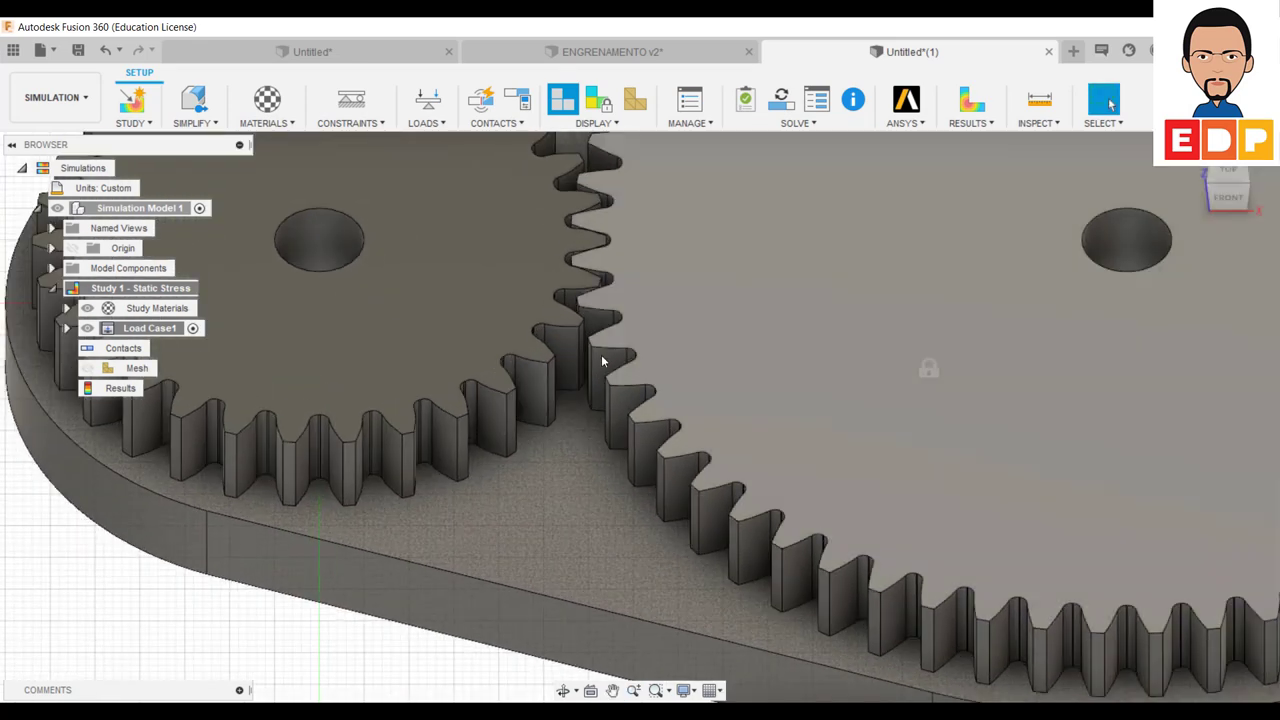
scroll(601, 354, "down", 5)
scroll(602, 351, "down", 2)
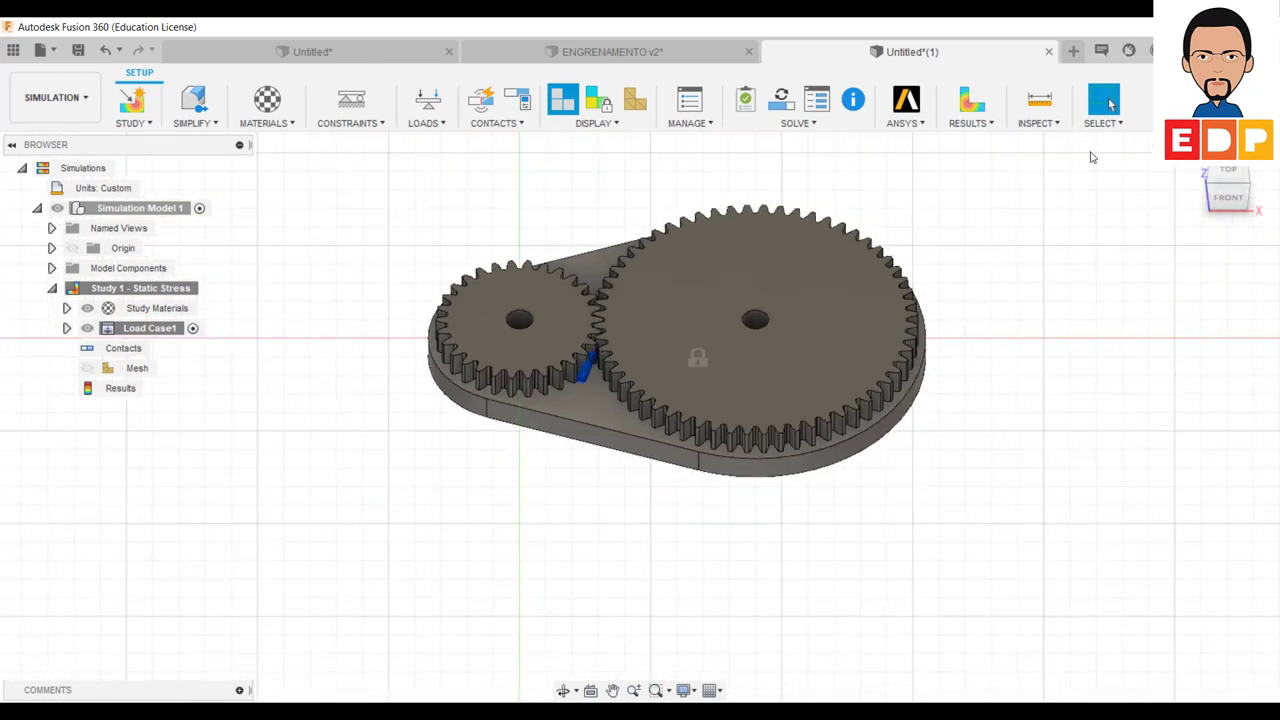
middle_click_drag(1090, 295, 1021, 409)
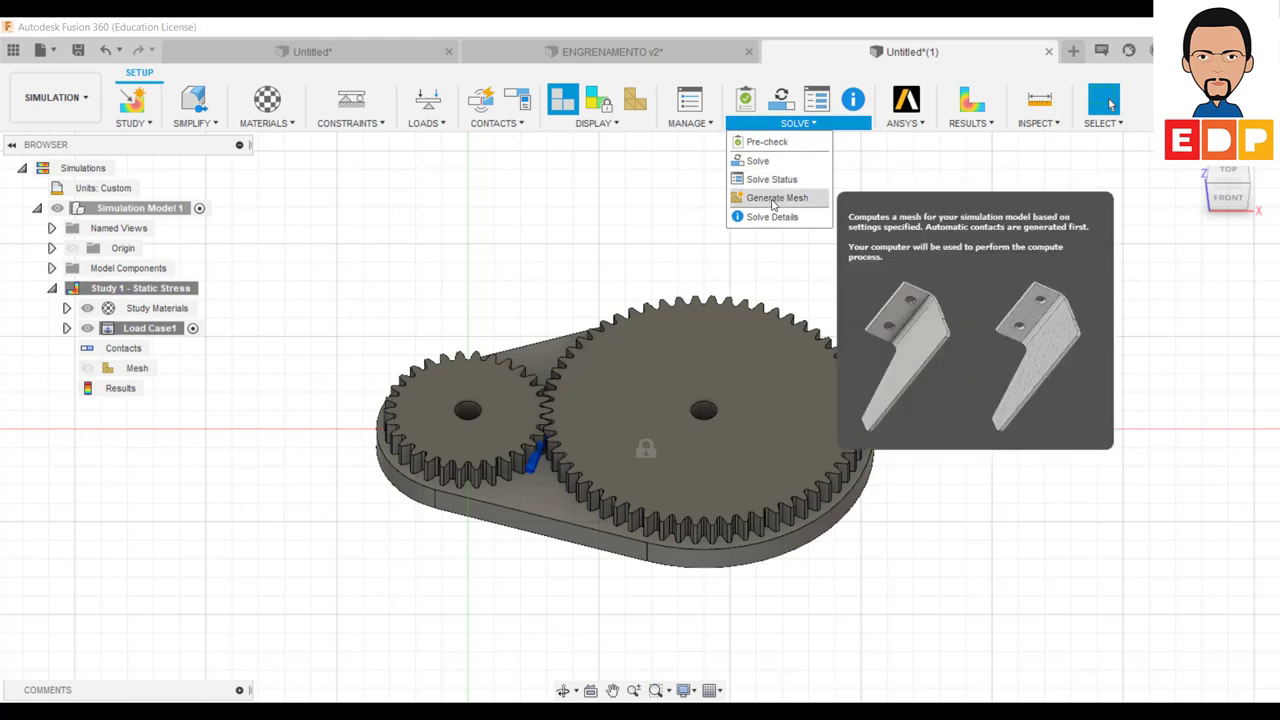
Step: Generate the study mesh: 182,635 tetrahedral elements and 274,442 nodes over gears and base
left_click(776, 197)
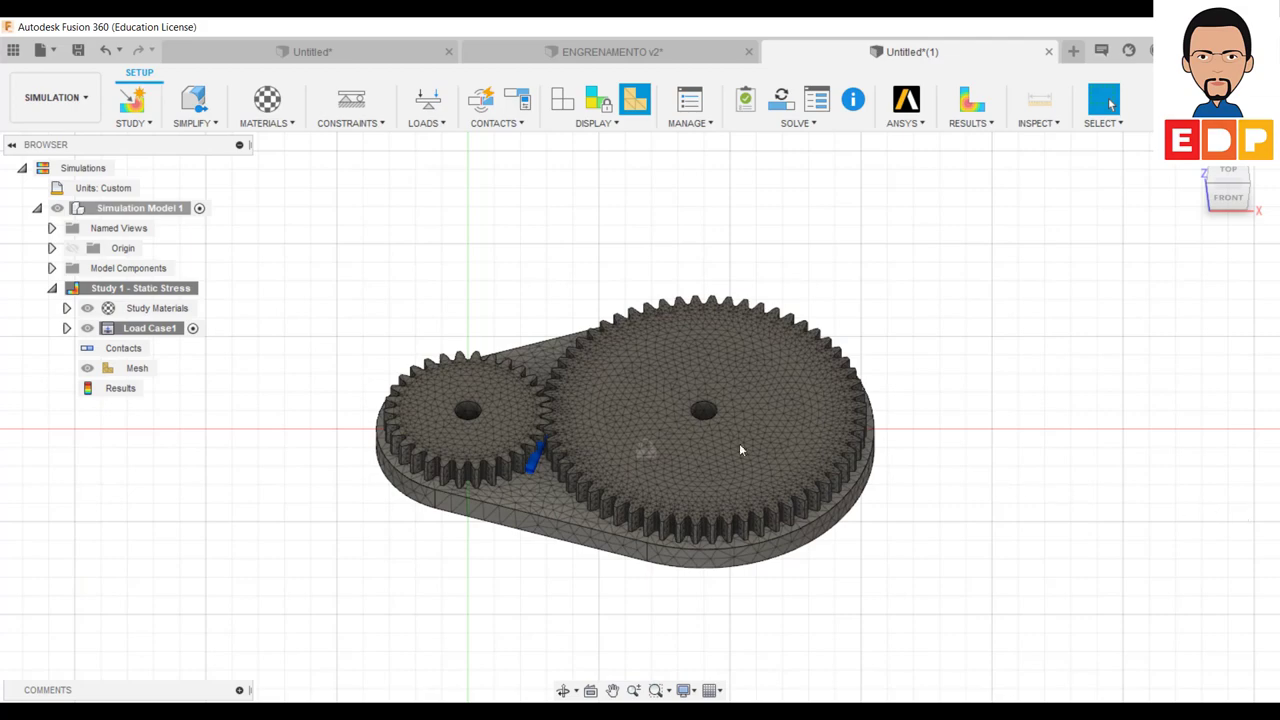
scroll(646, 450, "up", 3)
scroll(646, 447, "down", 3)
scroll(655, 442, "down", 2)
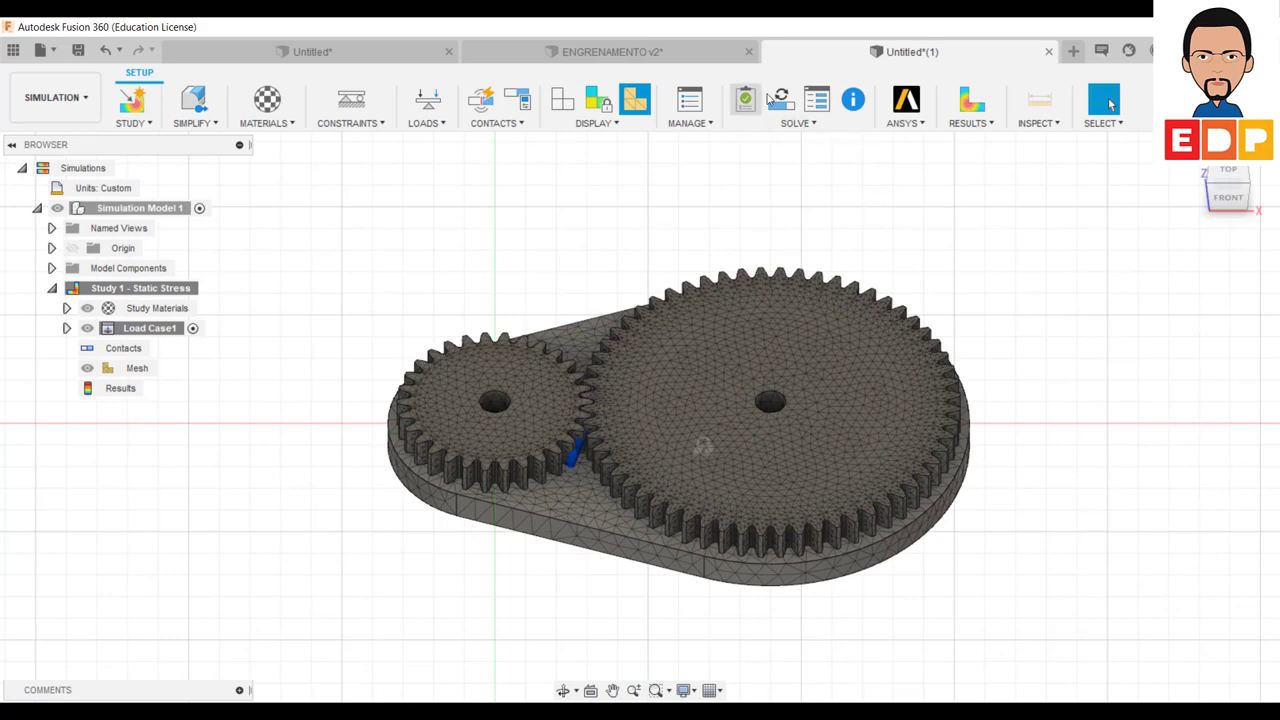
Step: Solve the study locally and name the document 'ESTUDO DE TENSÕES DE UM PAR DE ENGRENAGENS'
left_click(806, 126)
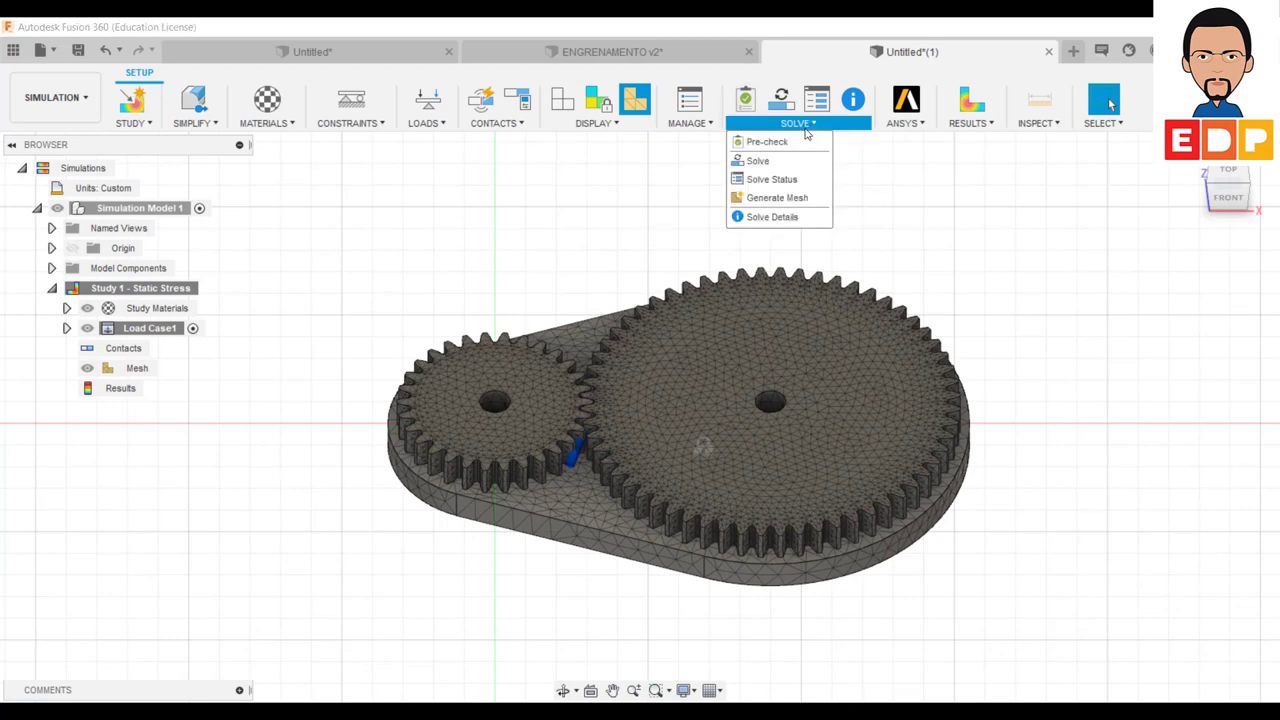
left_click(780, 160)
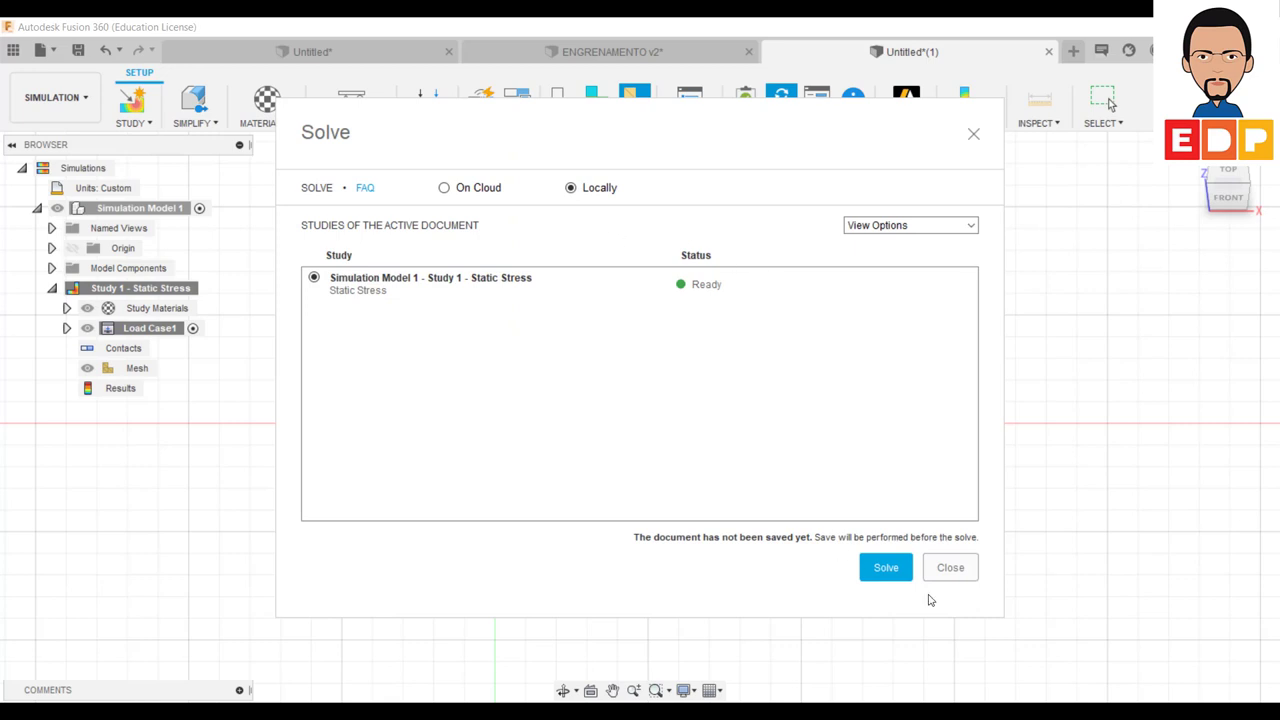
left_click(885, 568)
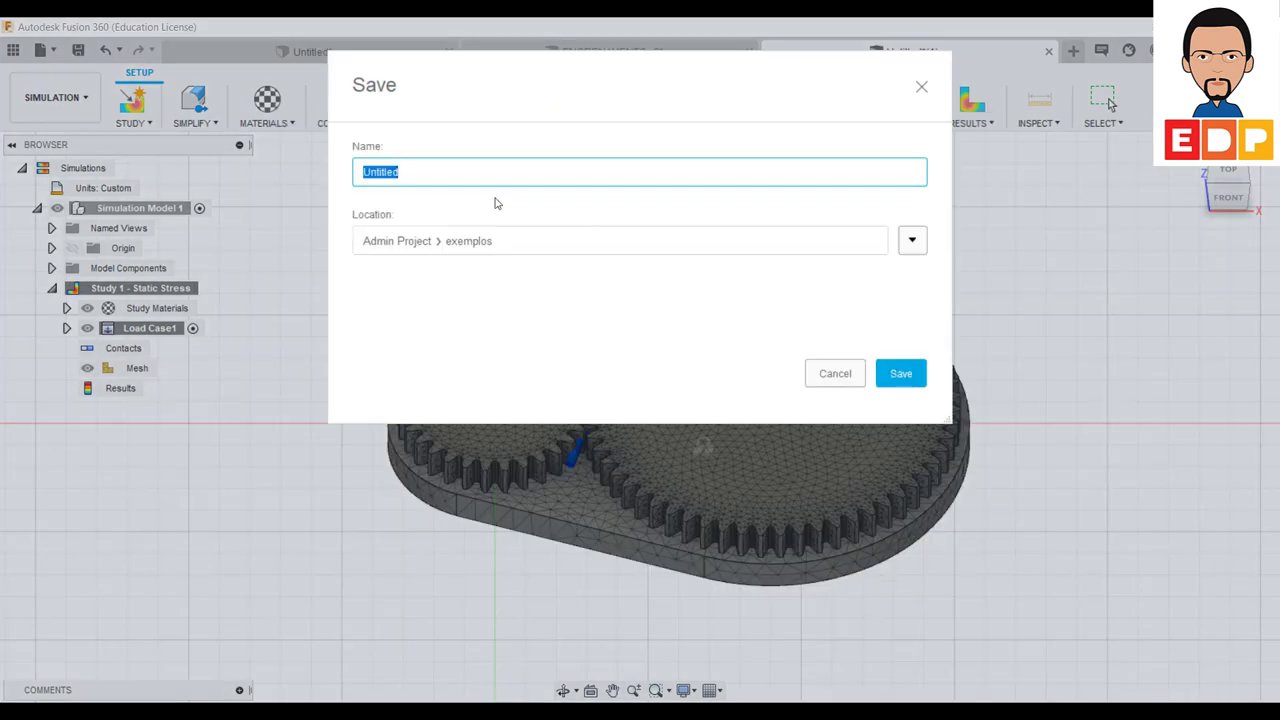
key("BackSpace")
type("ESTUDO D")
type("E TENS")
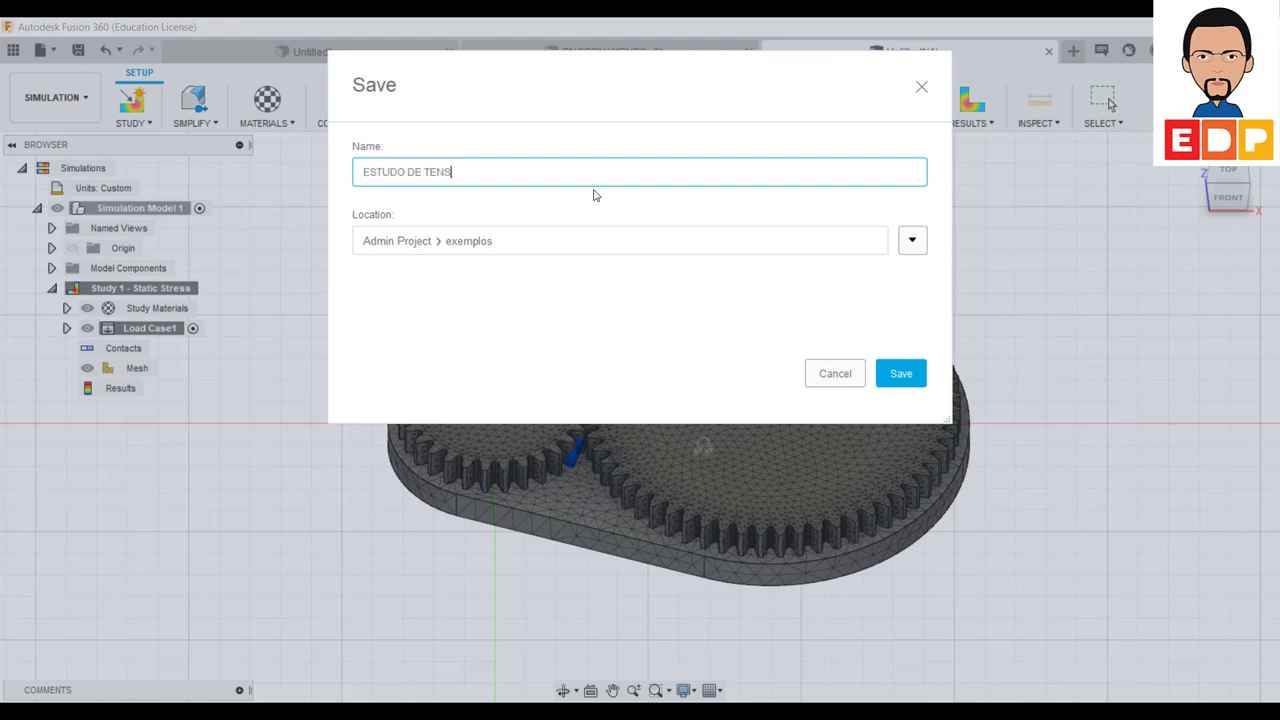
type("ÕES DE U")
type("M PAR")
type(" DE ENGREBNA")
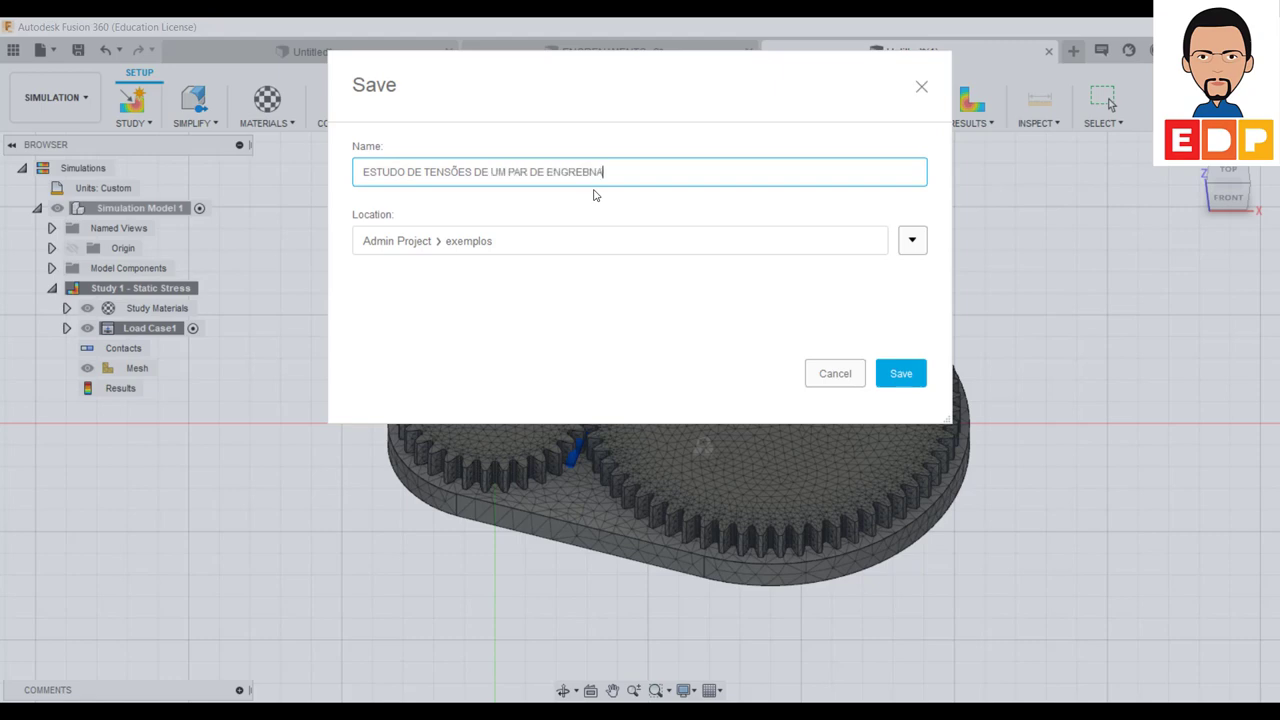
key("BackSpace")
key("BackSpace")
key("BackSpace")
type("NAGENS")
Step: Save the study and dismiss the results summary to show the safety factor legend
left_click(916, 380)
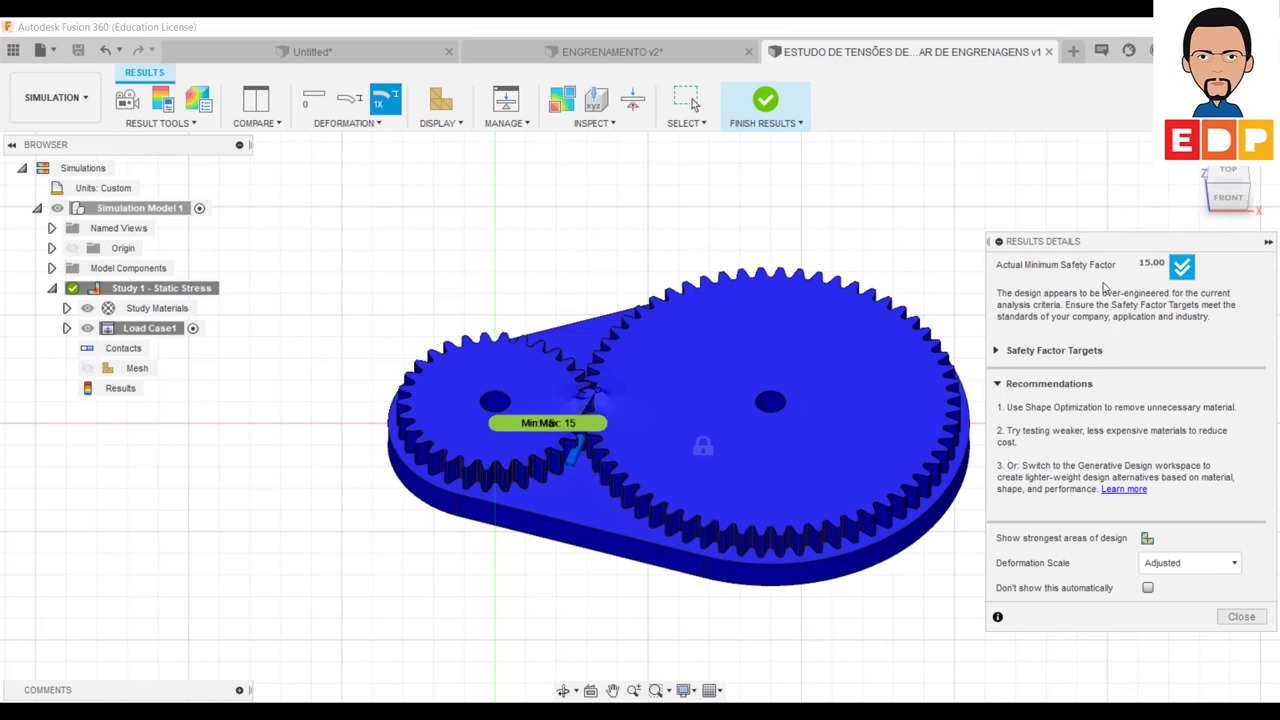
left_click(1241, 616)
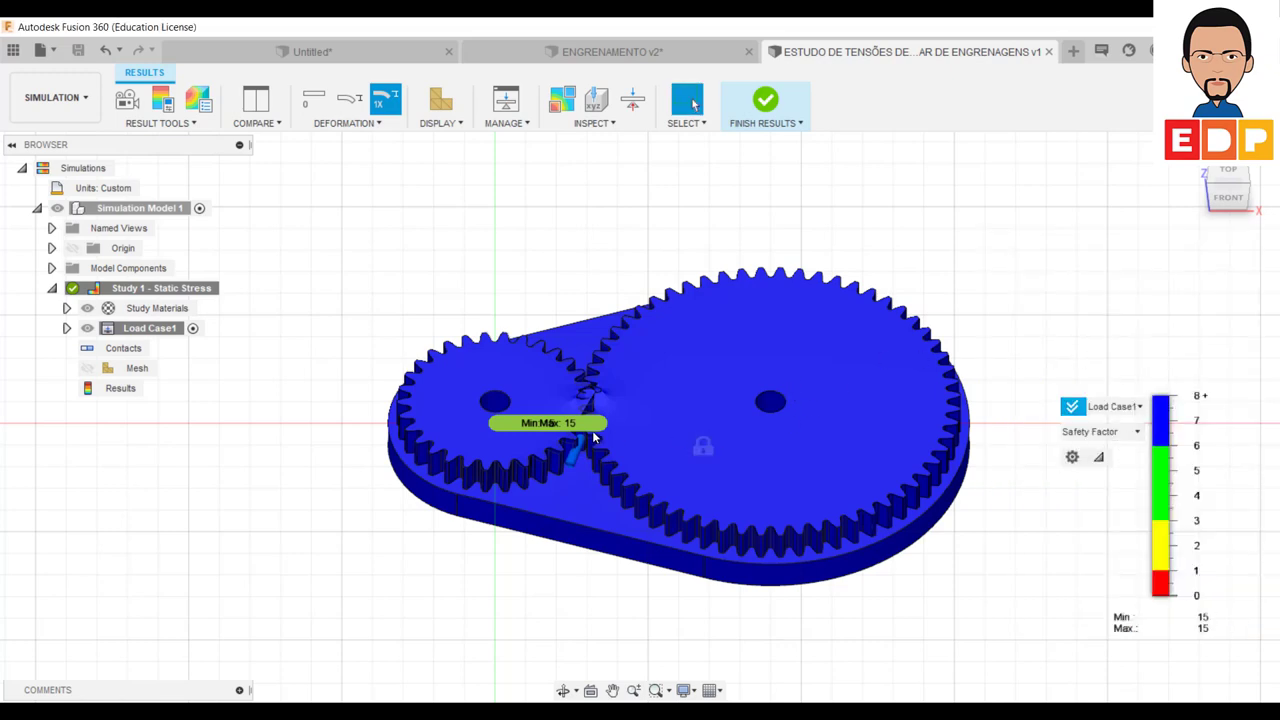
scroll(579, 430, "up", 2)
scroll(580, 430, "up", 2)
scroll(582, 432, "up", 2)
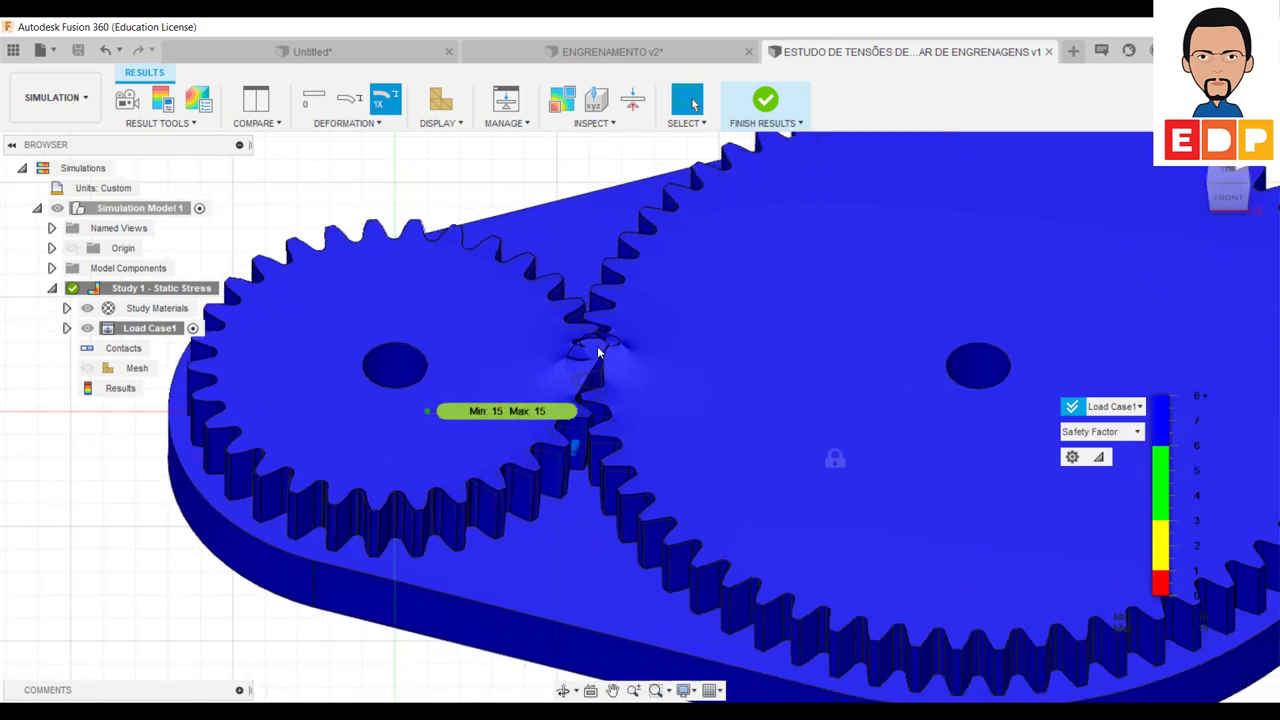
scroll(597, 345, "down", 5)
scroll(597, 348, "up", 6)
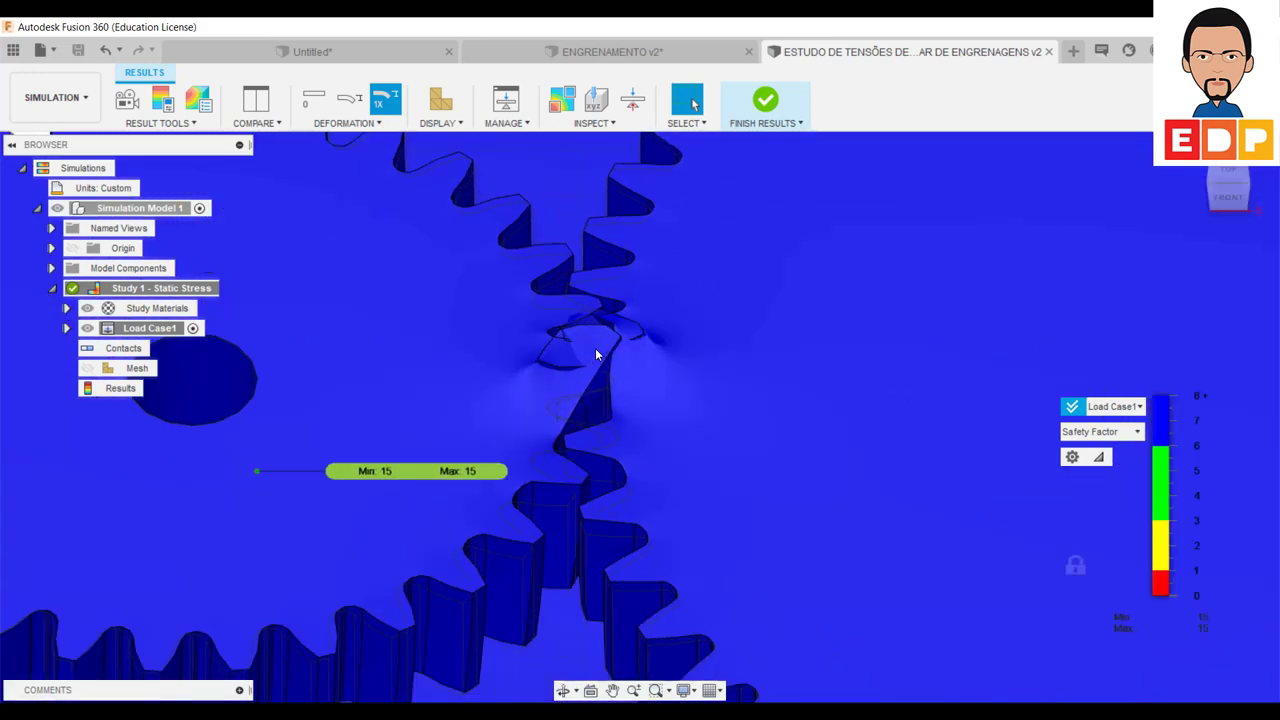
scroll(595, 348, "up", 2)
scroll(600, 350, "up", 2)
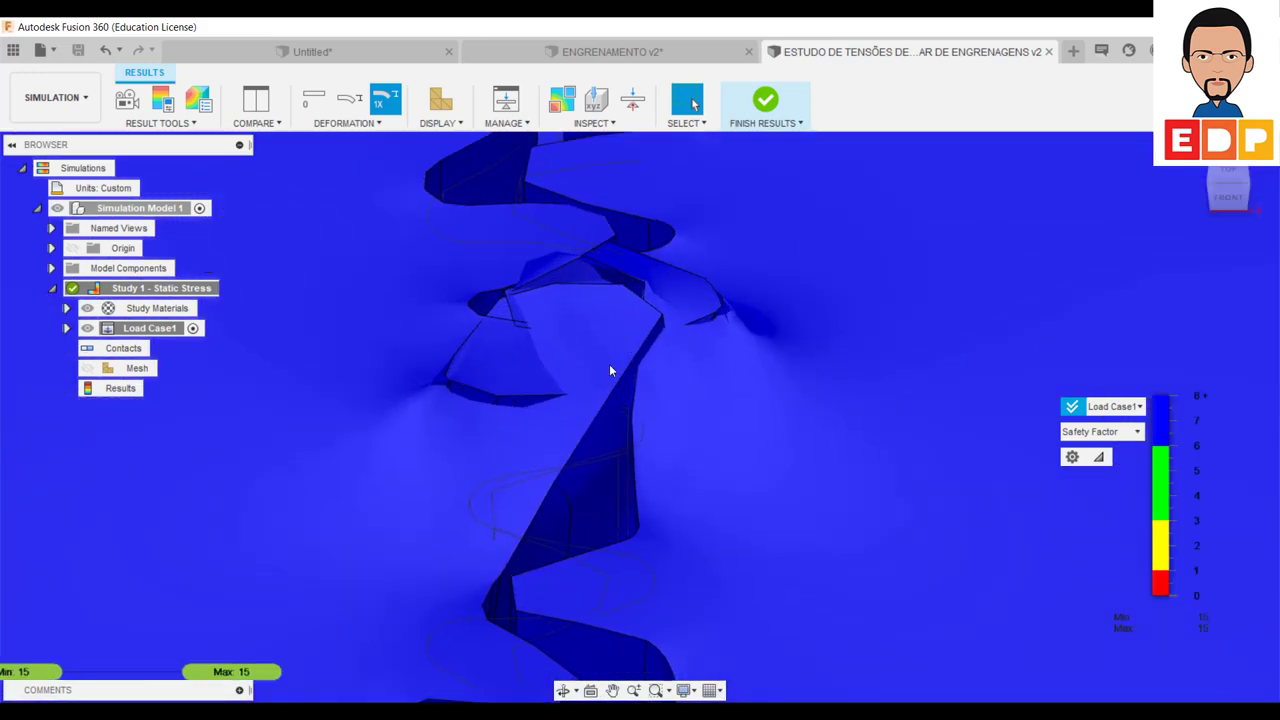
Step: Switch the deformation scale from actual 1X to adjusted and orbit to a tilted view
left_click(350, 104)
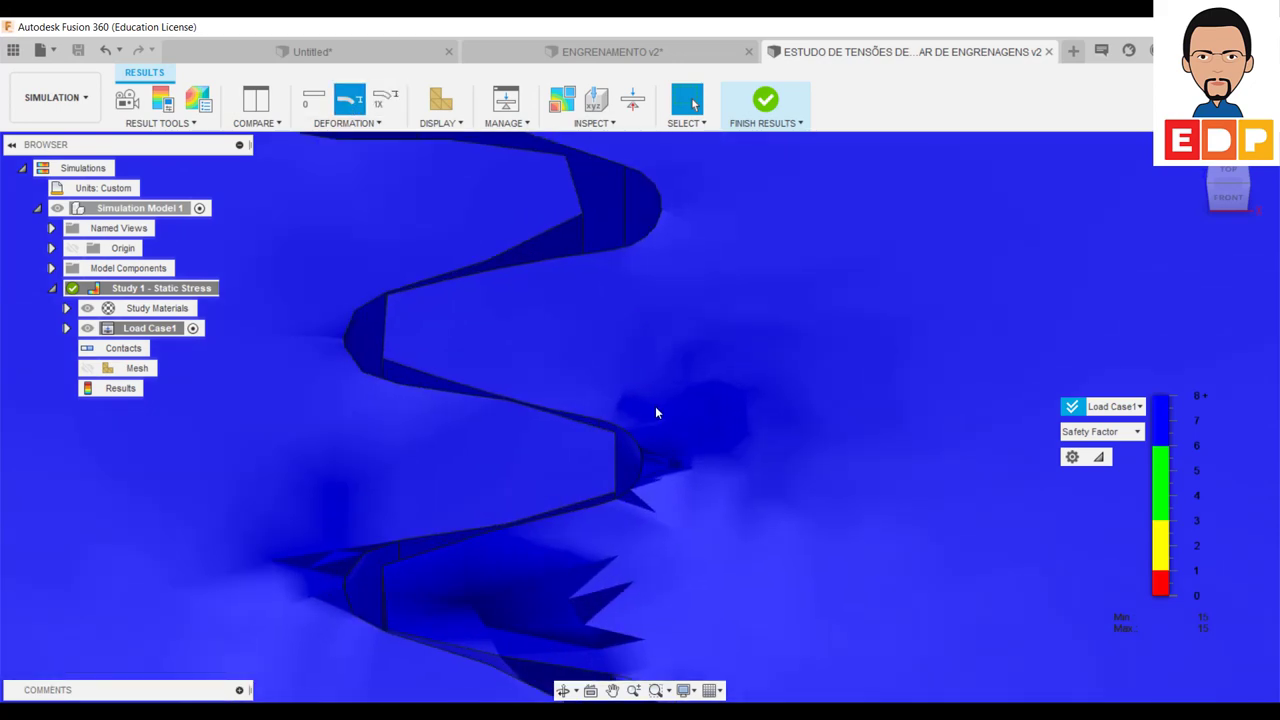
scroll(655, 406, "down", 2)
scroll(655, 406, "down", 2)
scroll(655, 406, "down", 3)
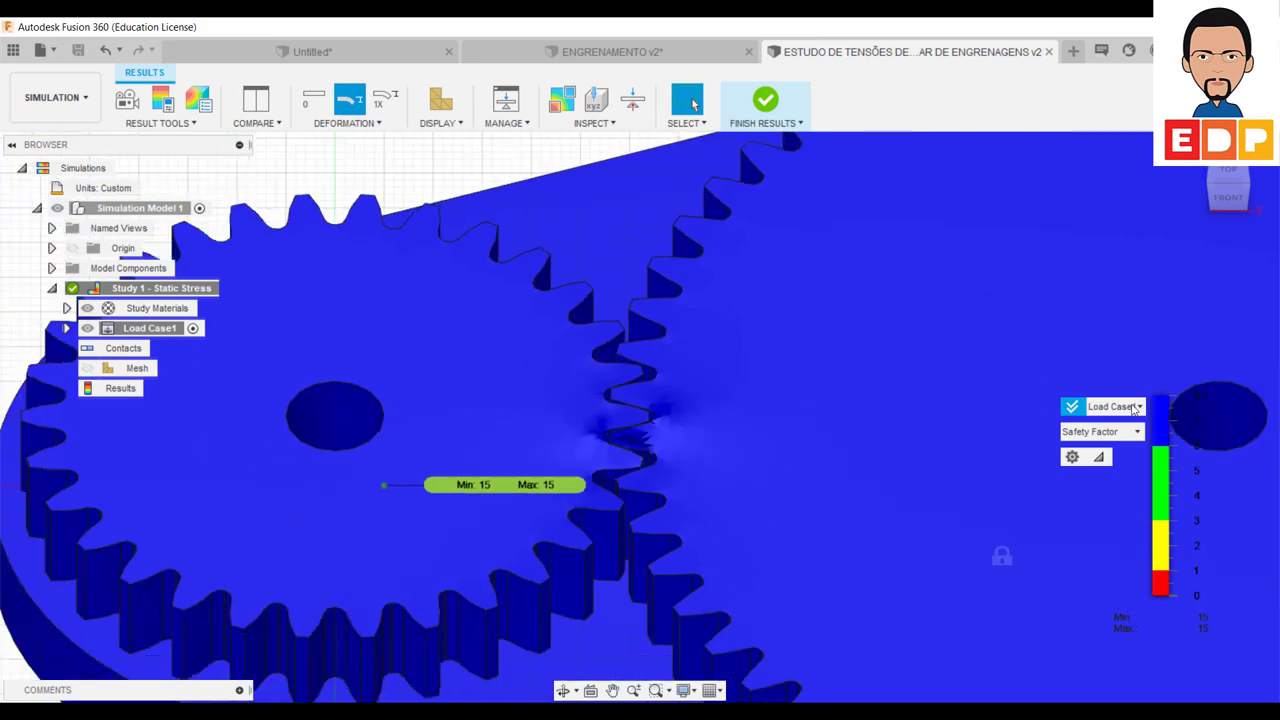
scroll(681, 425, "up", 1)
scroll(681, 425, "up", 2)
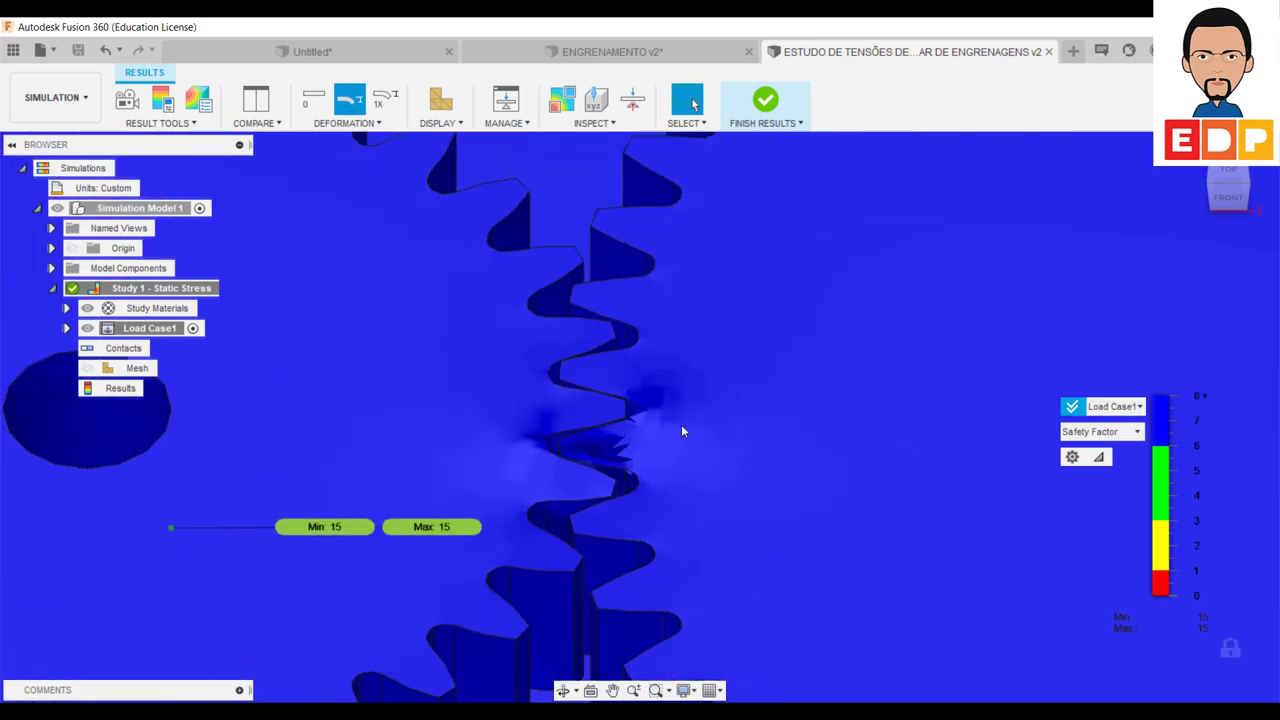
scroll(681, 425, "up", 2)
scroll(681, 424, "down", 5)
mouse_move(681, 424)
middle_mouse_down("shift")
mouse_move(884, 459)
mouse_move(670, 423)
middle_mouse_up("shift")
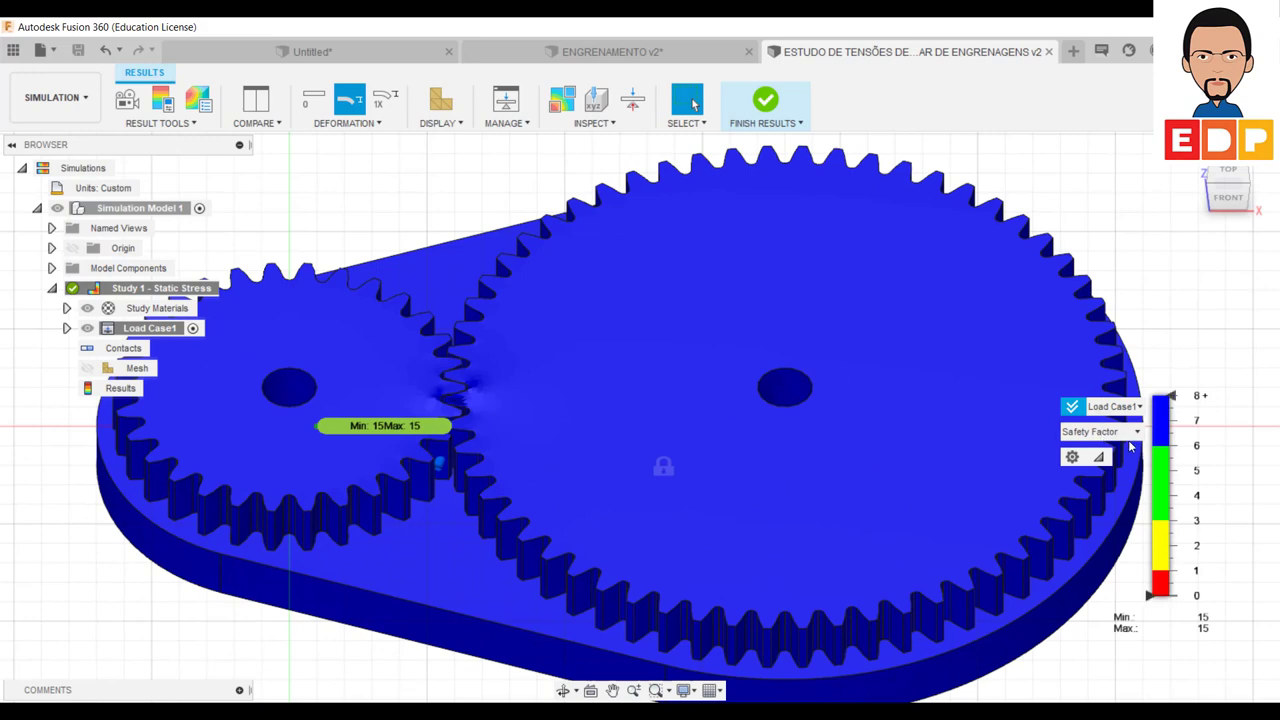
Step: Plot Von Mises stress and inspect its 21.04 MPa peak at the meshing teeth
left_click(1136, 432)
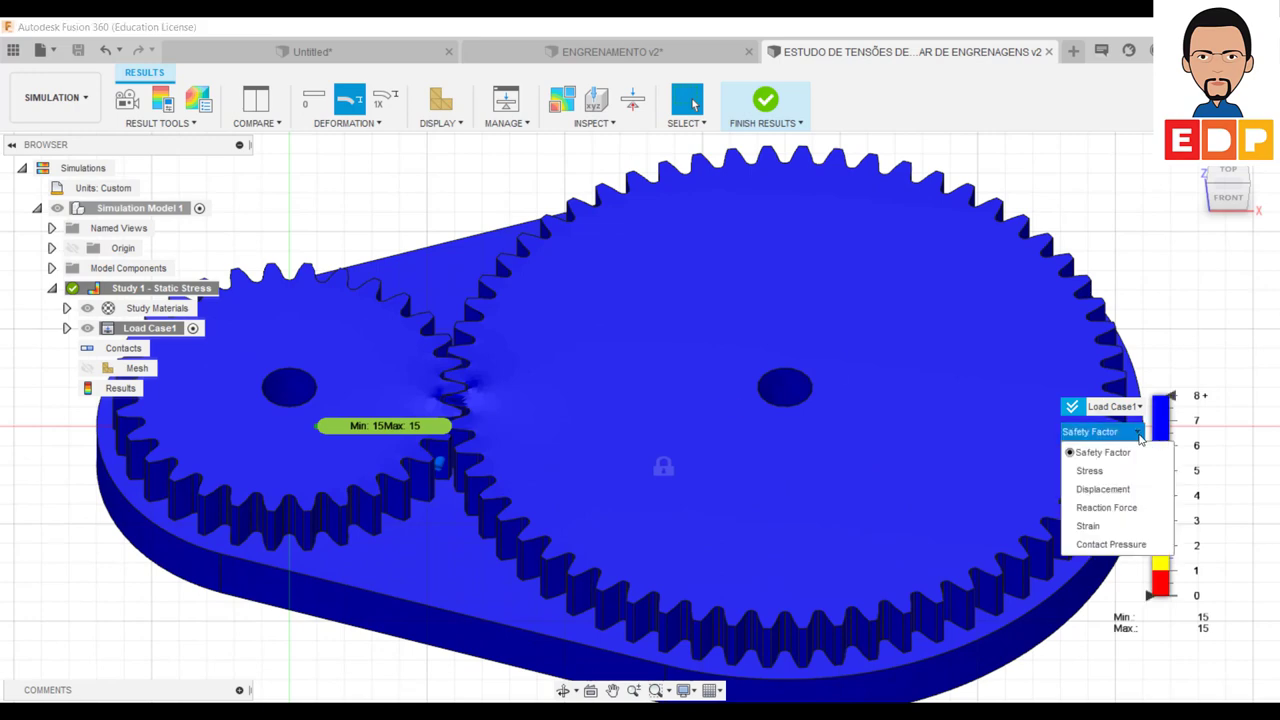
left_click(1112, 475)
scroll(516, 412, "up", 1)
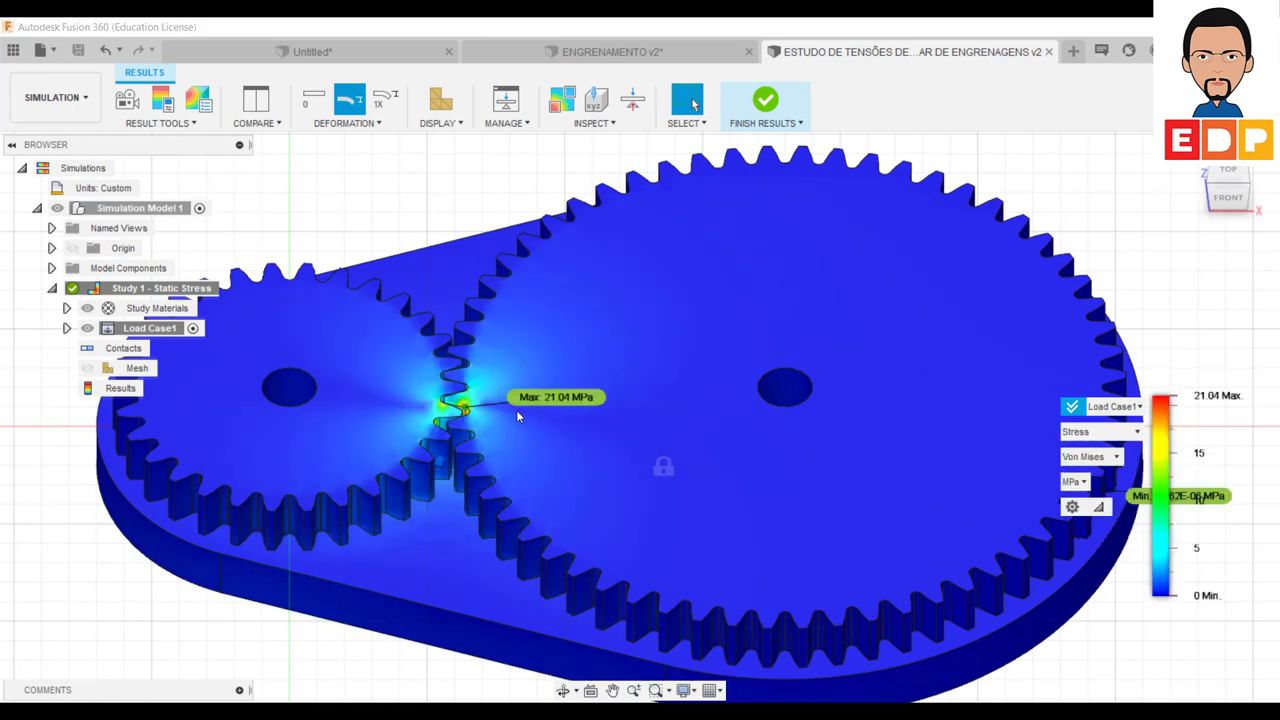
scroll(500, 410, "down", 2)
scroll(497, 412, "up", 3)
scroll(497, 412, "up", 2)
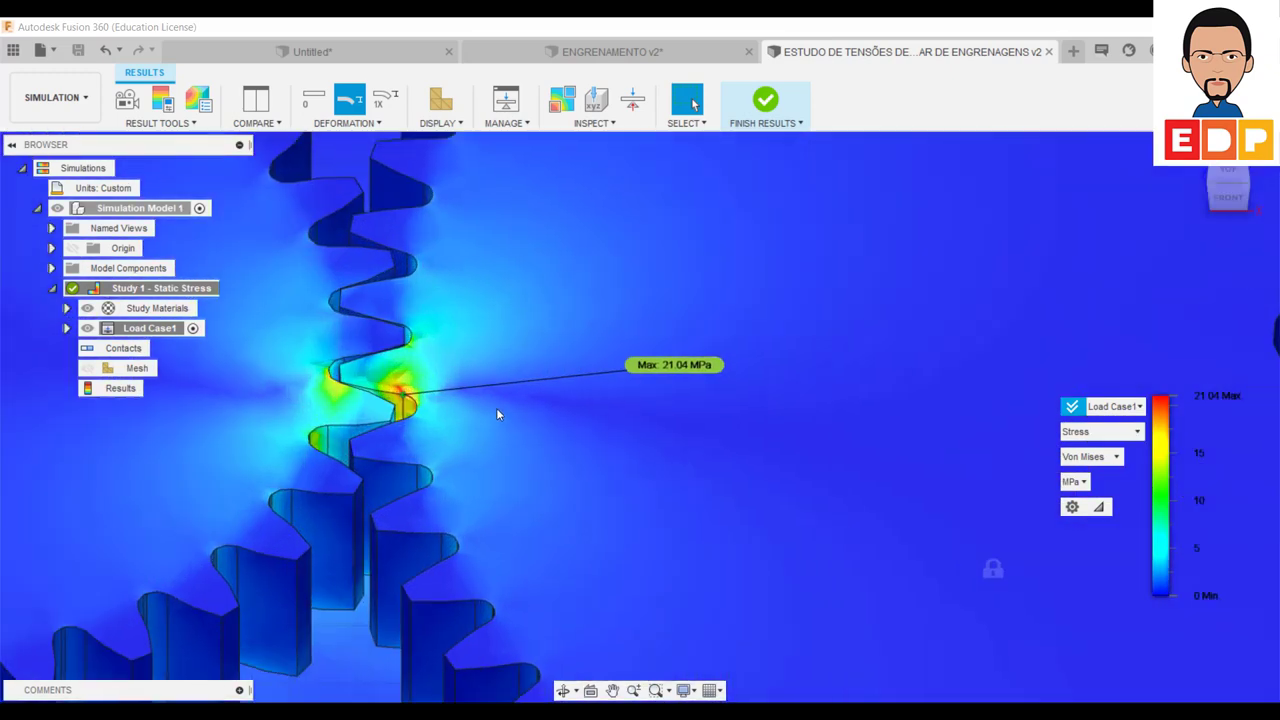
scroll(428, 417, "up", 2)
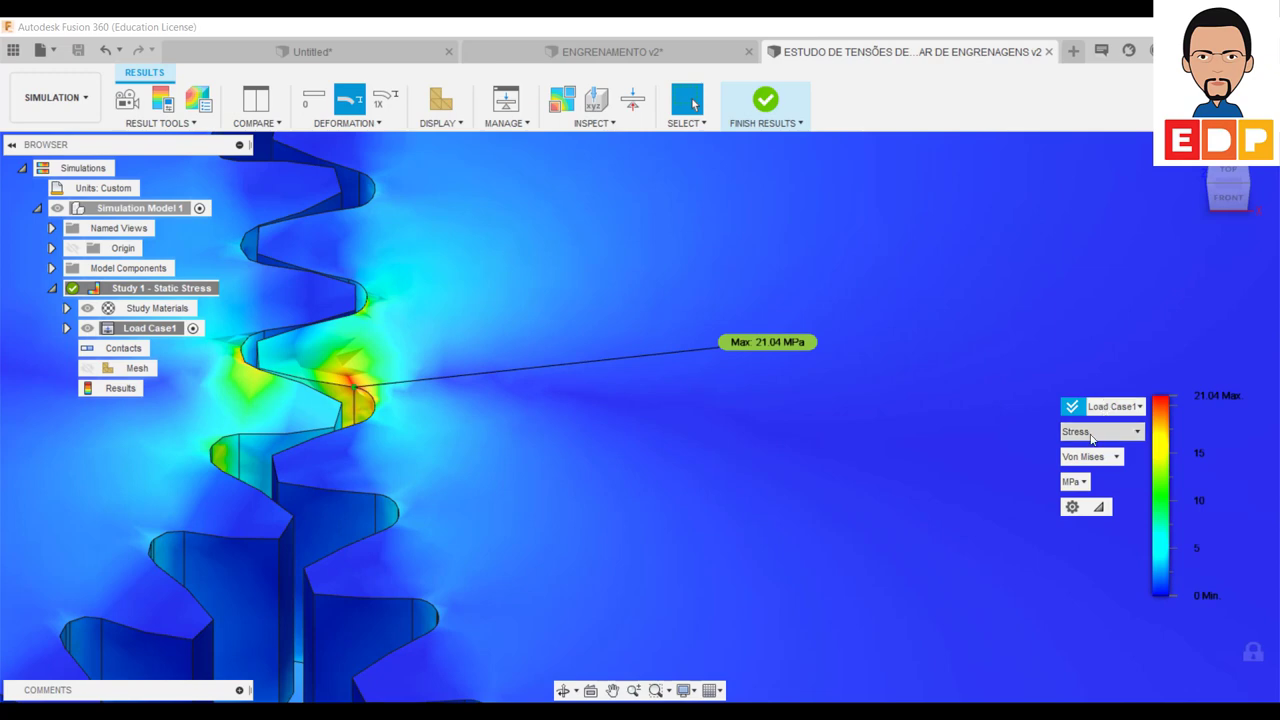
scroll(542, 400, "down", 3)
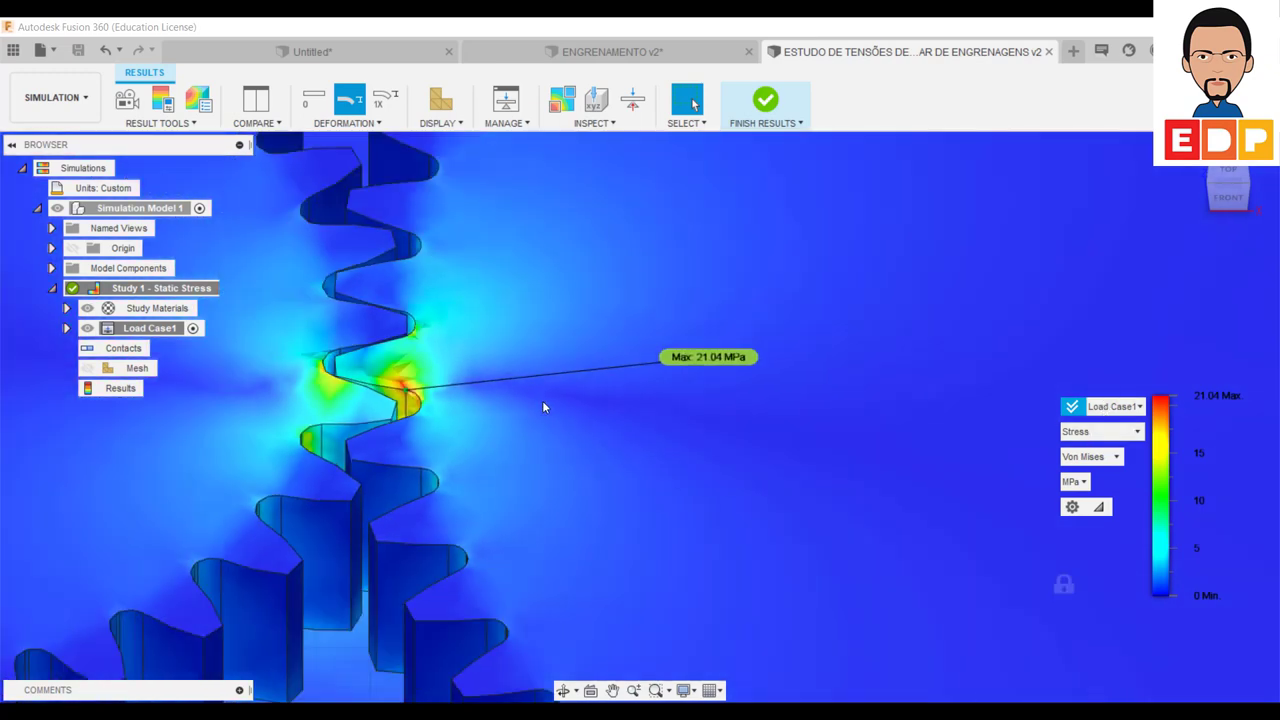
scroll(542, 400, "down", 3)
scroll(542, 400, "down", 2)
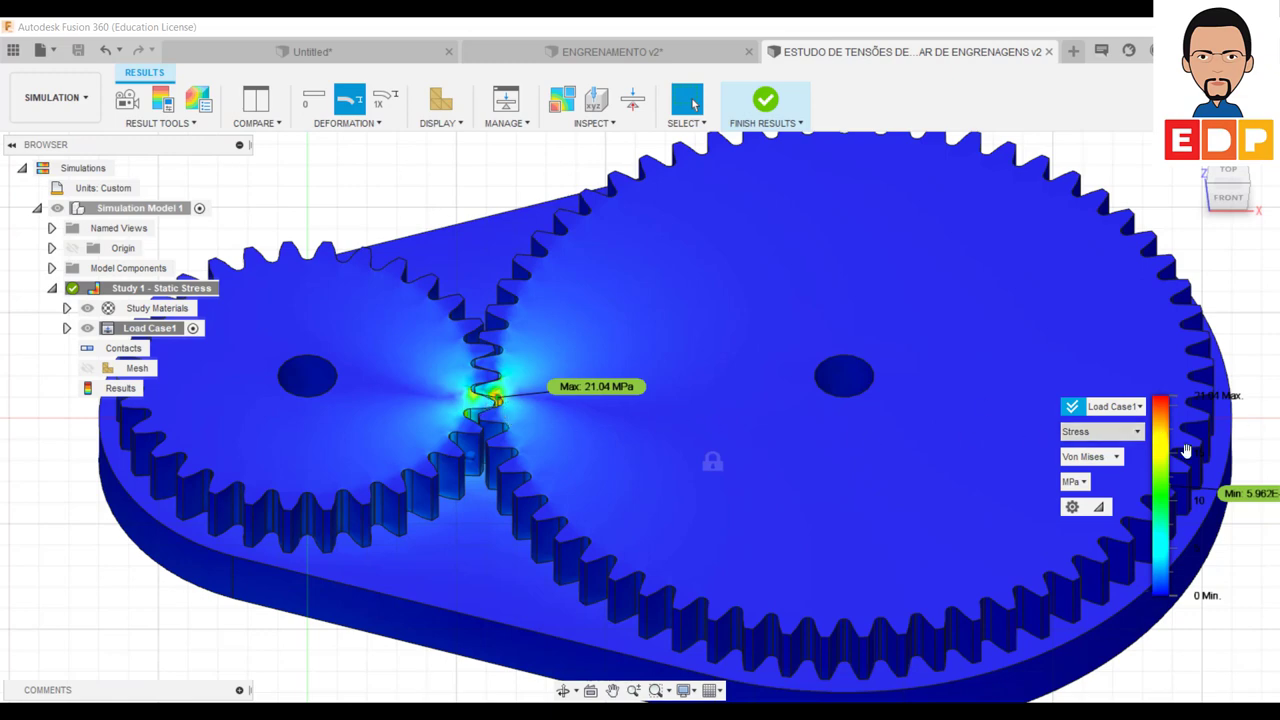
Step: Show Displacement, then Strain, then Contact Pressure results, peaking at 20.3 MPa
left_click(1122, 443)
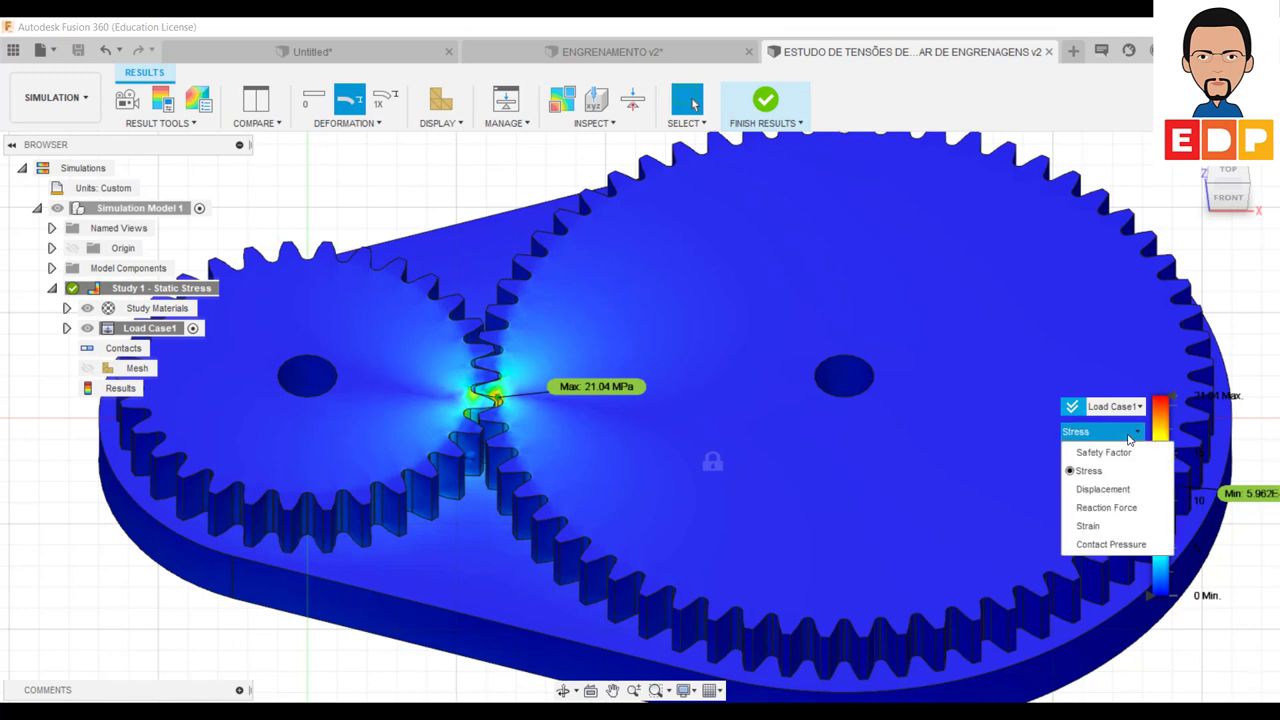
left_click(1117, 490)
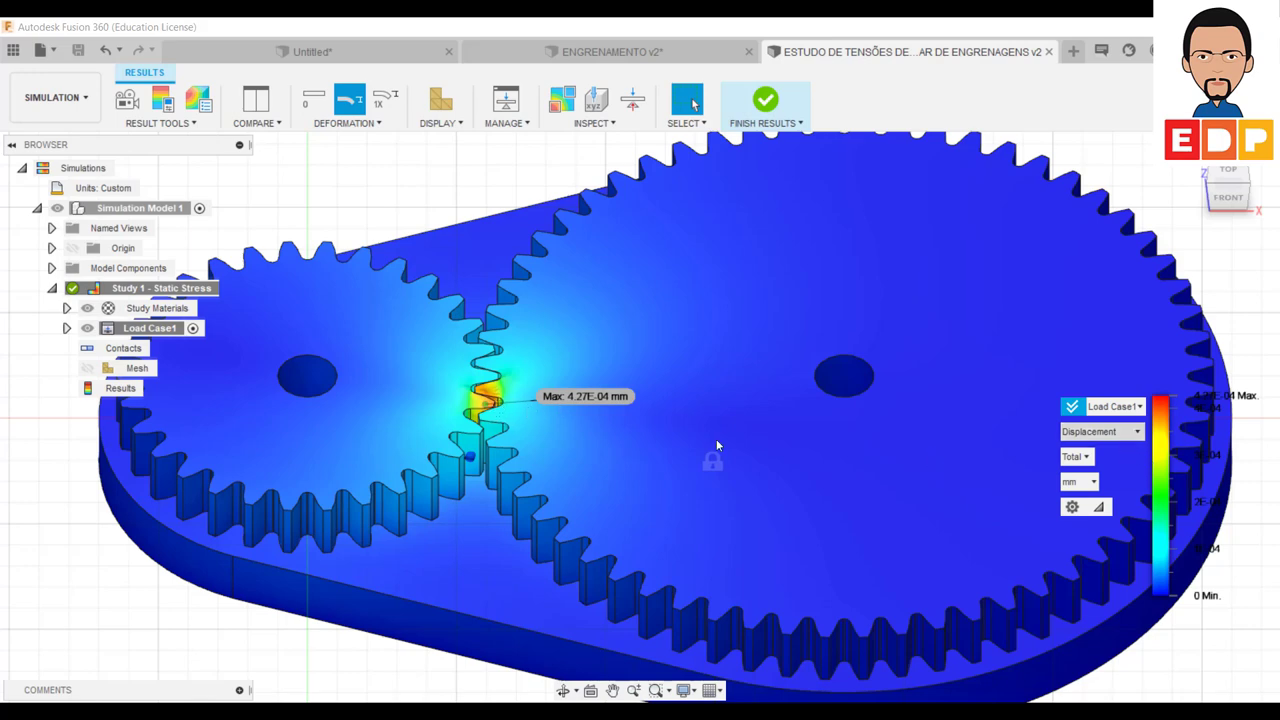
left_click(1100, 431)
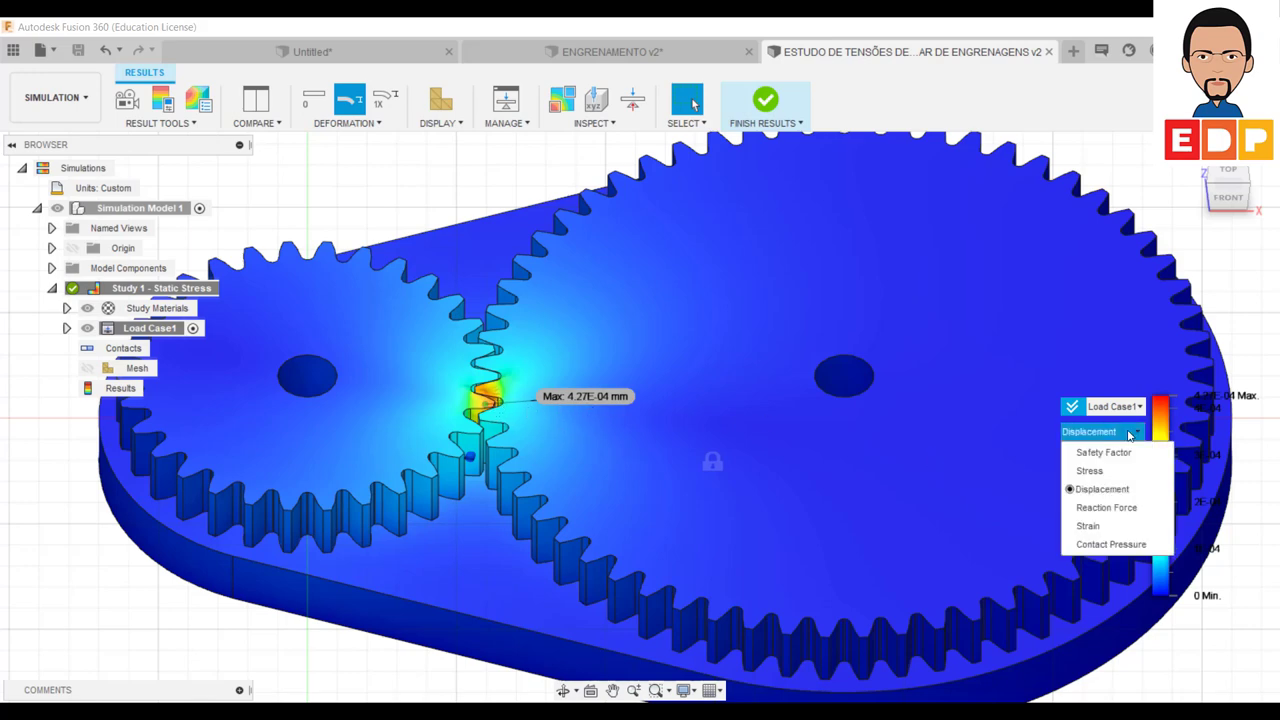
left_click(1090, 526)
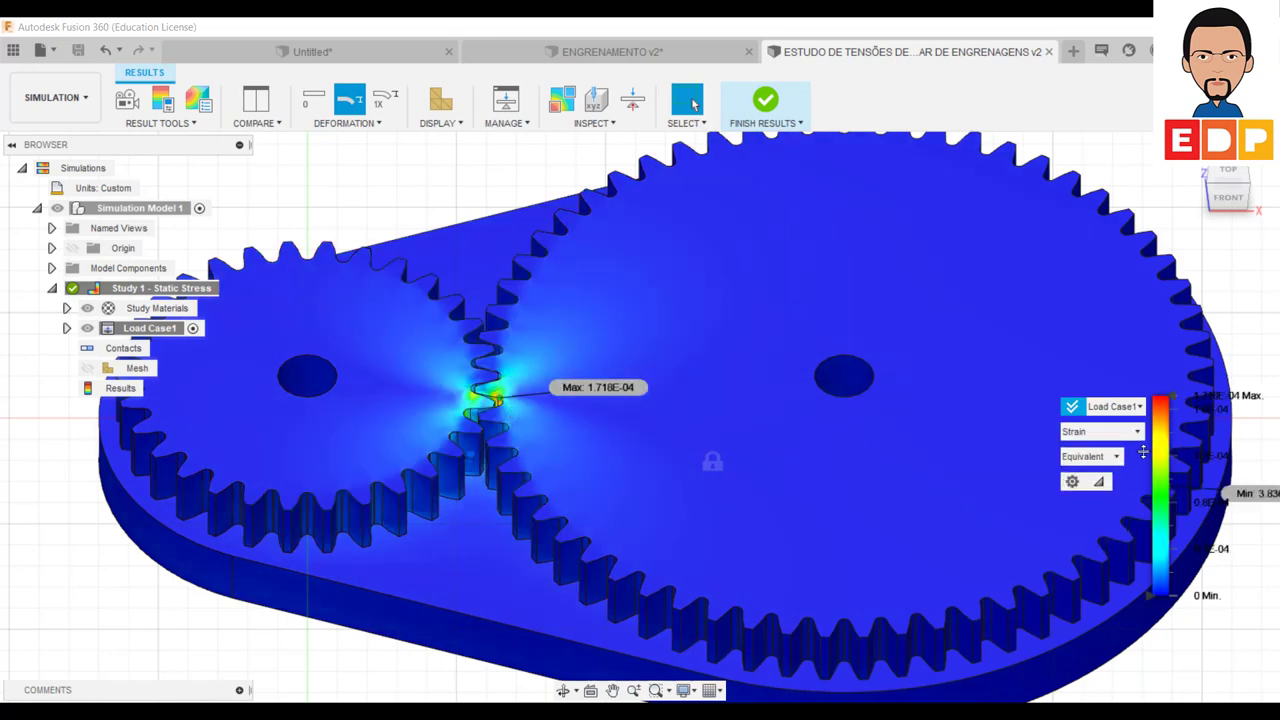
left_click(1100, 431)
left_click(1092, 546)
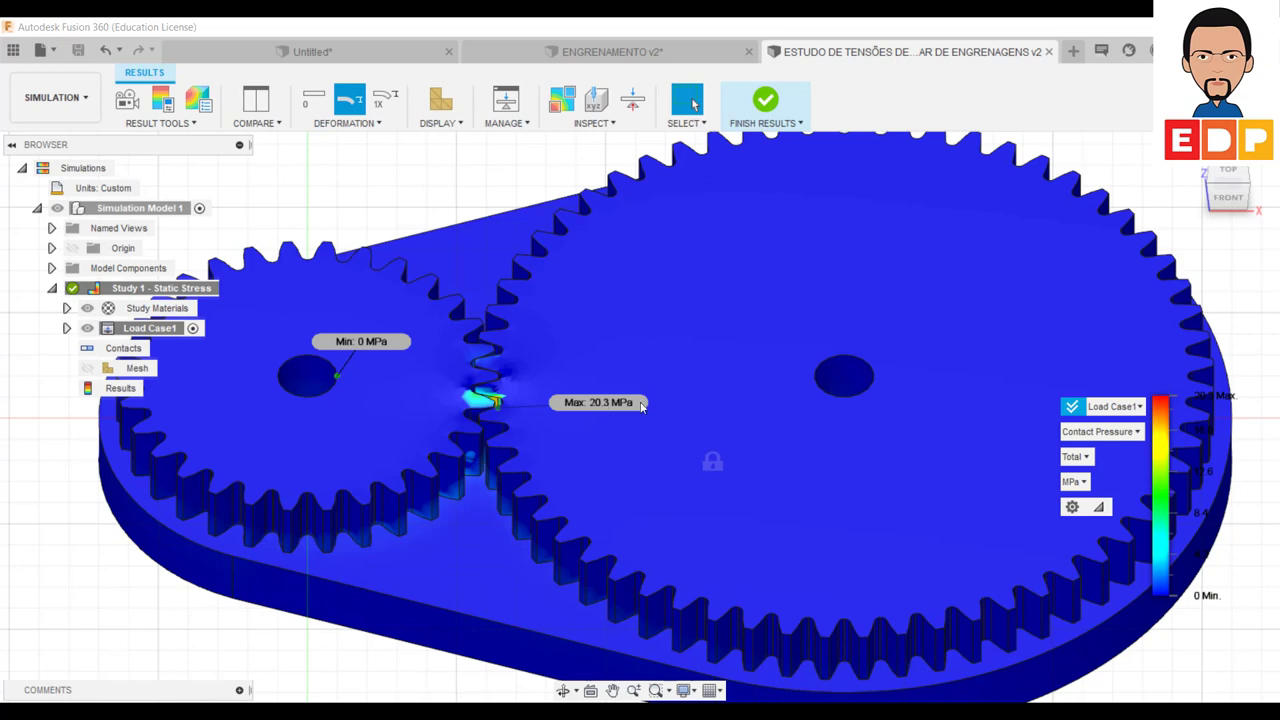
left_click(1134, 436)
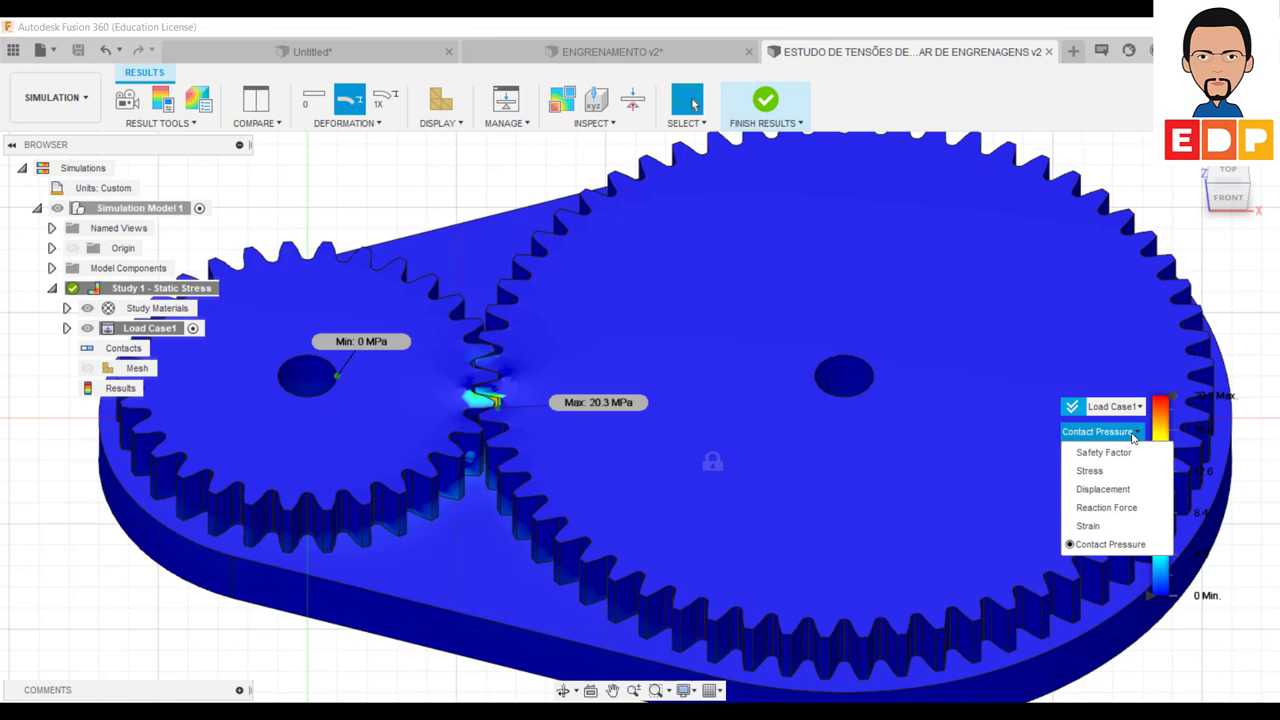
Step: Return to the Safety Factor result and fit and pan the view to centre both gears
left_click(1103, 452)
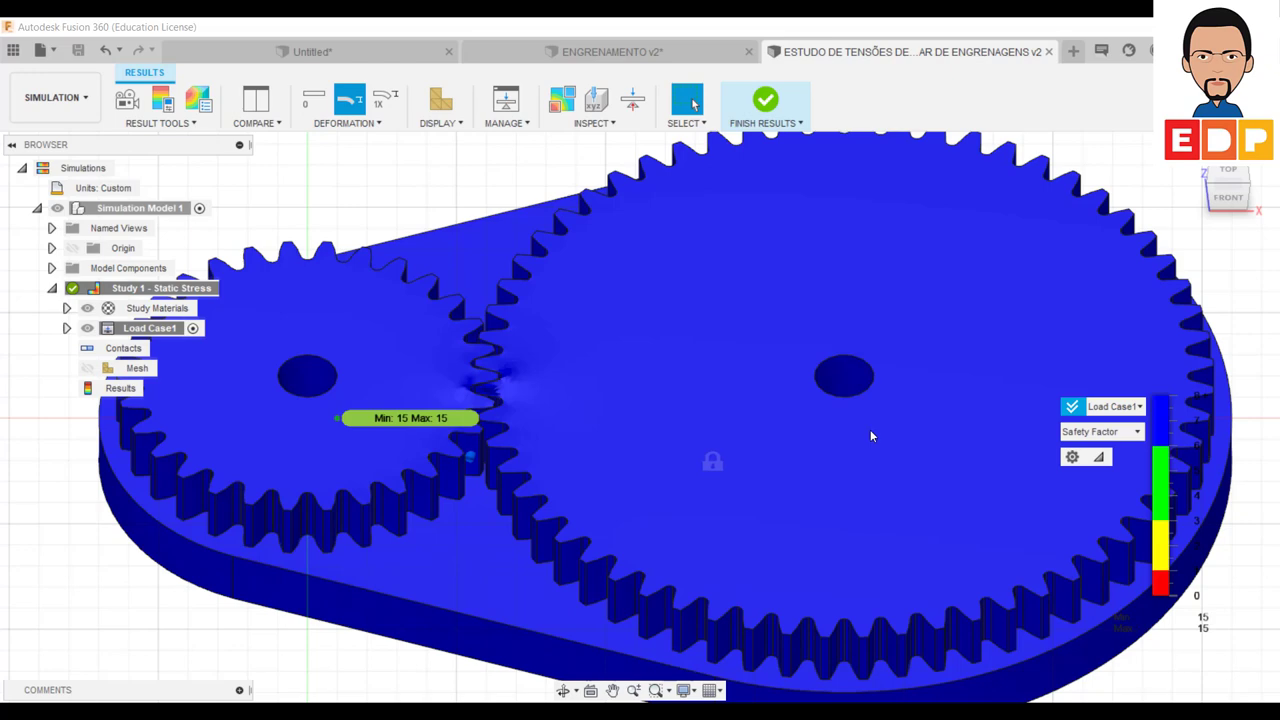
key("F6")
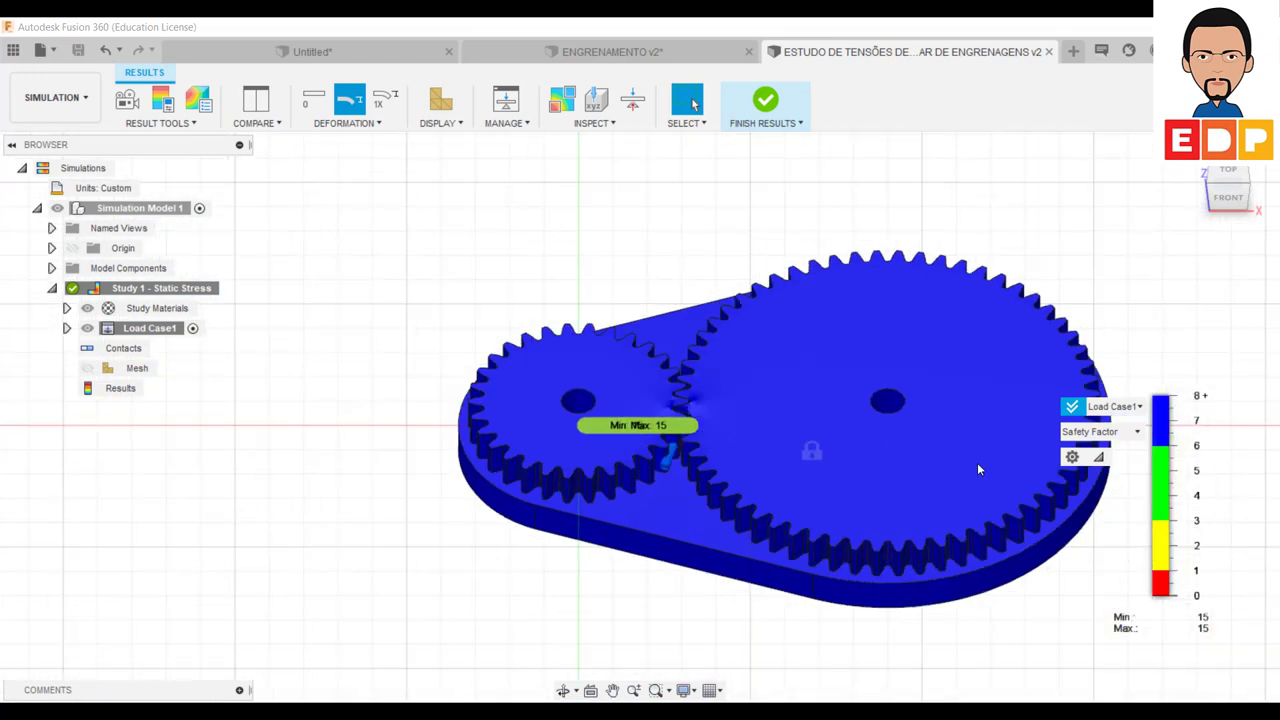
middle_click_drag(975, 612, 744, 607)
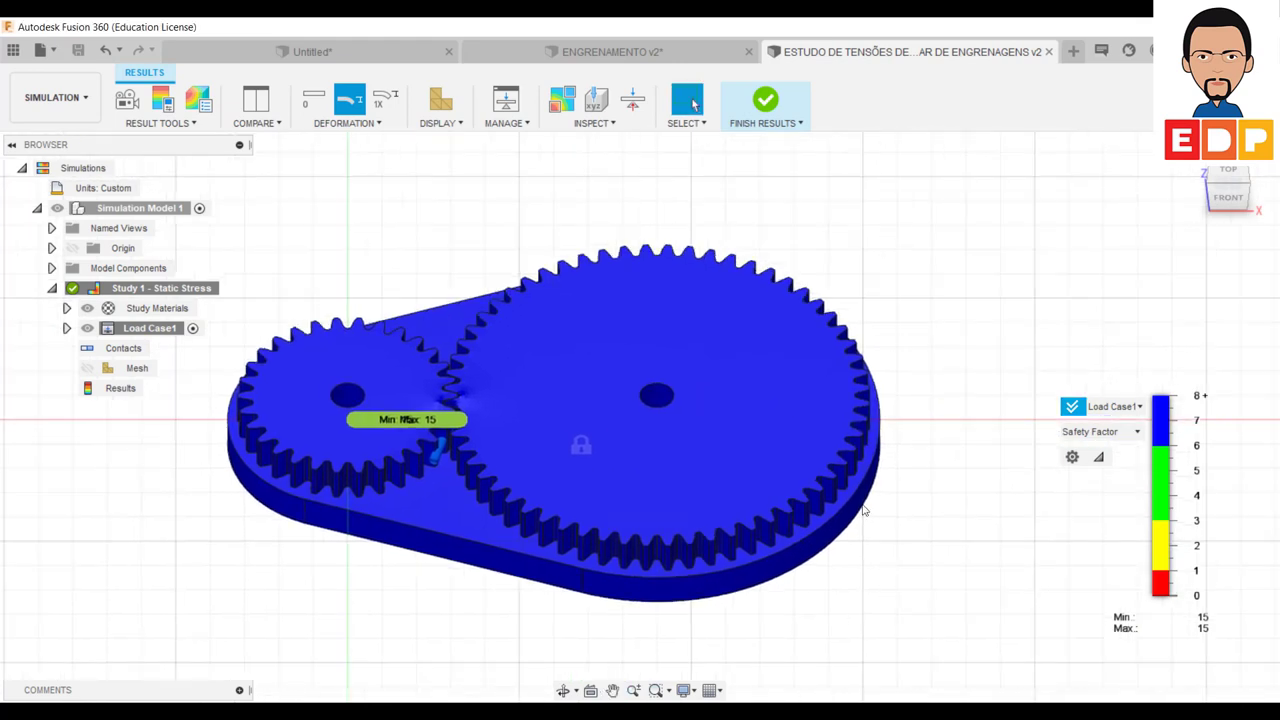